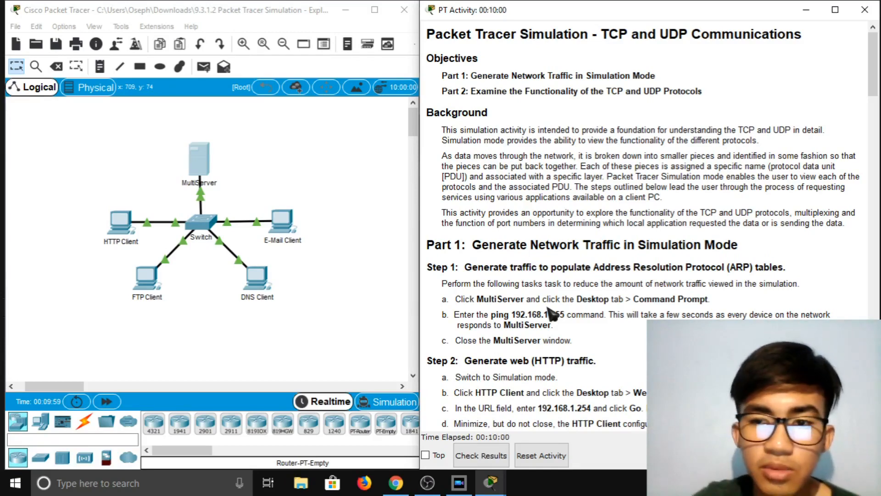
Open the Command Prompt on MultiServer and narrow its window so the activity instructions stay readable.
scroll(550, 314, down, 3)
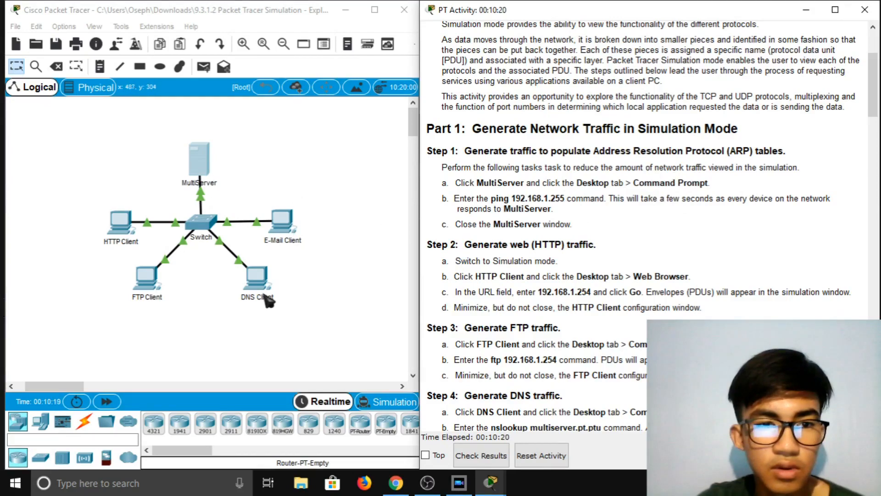
click(194, 165)
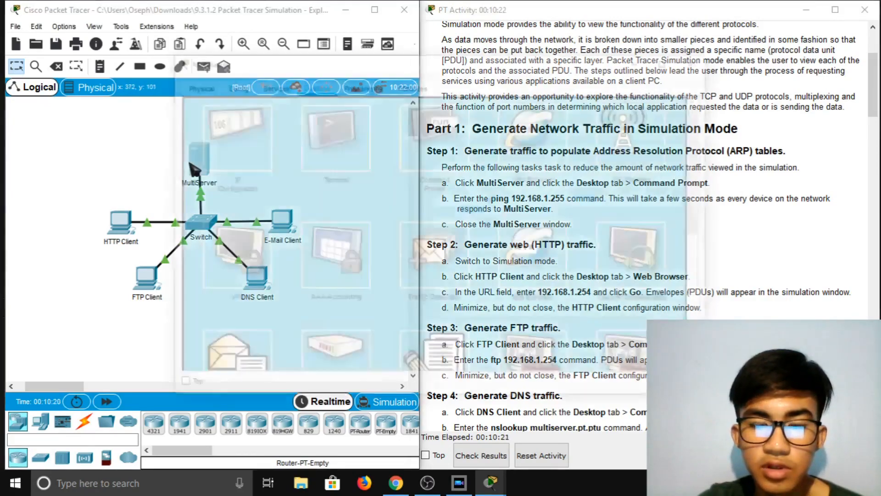
drag(527, 71, 498, 76)
click(300, 159)
drag(636, 183, 463, 183)
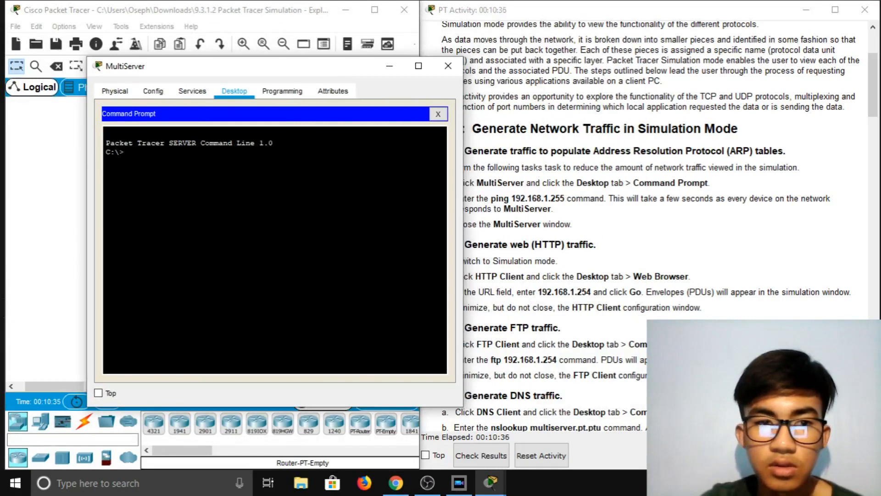
Run ping 192.168.1.255 in MultiServer's command prompt to generate ARP traffic from every device.
text(p)
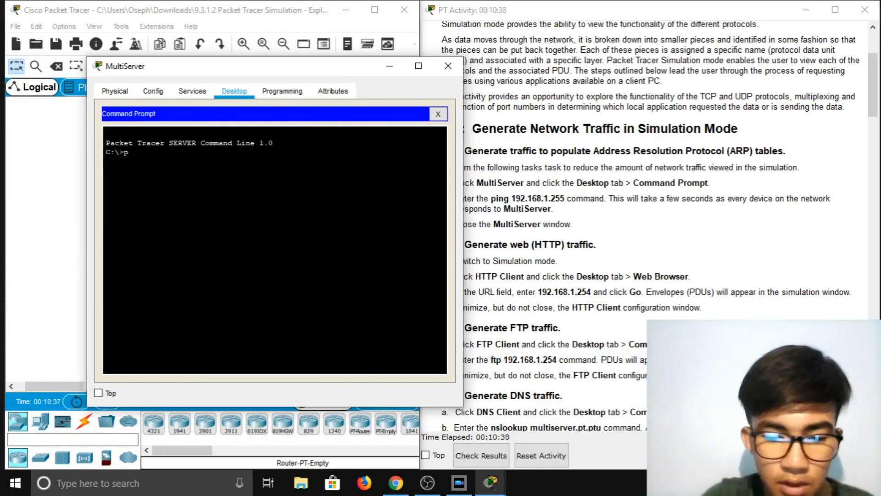
text(ing)
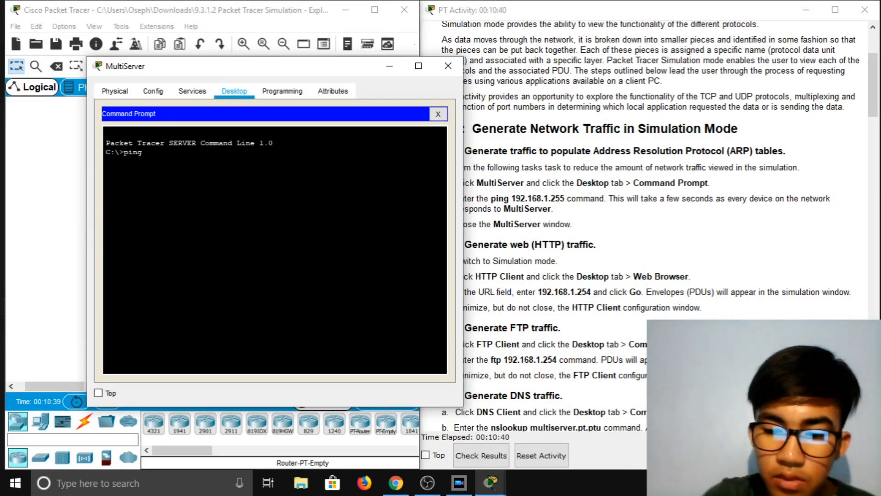
text( 192.168.1.255)
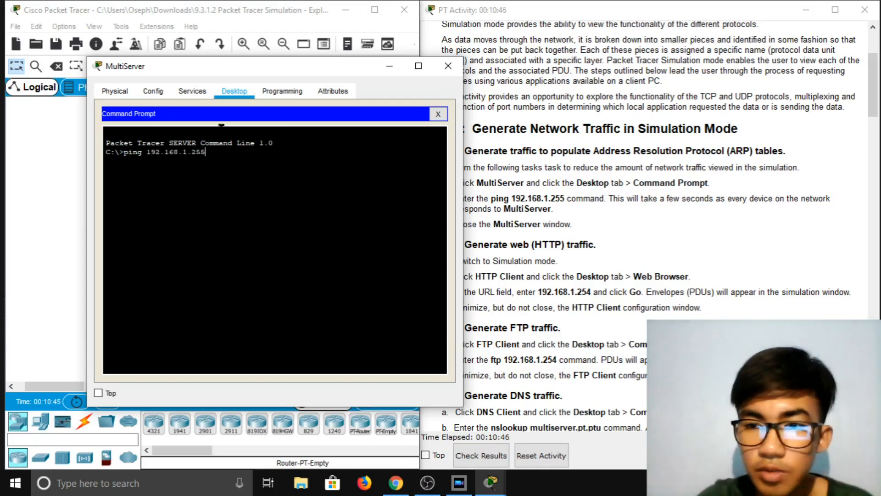
mouse_move(289, 71)
mouse_down()
mouse_move(262, 79)
mouse_move(278, 67)
mouse_up()
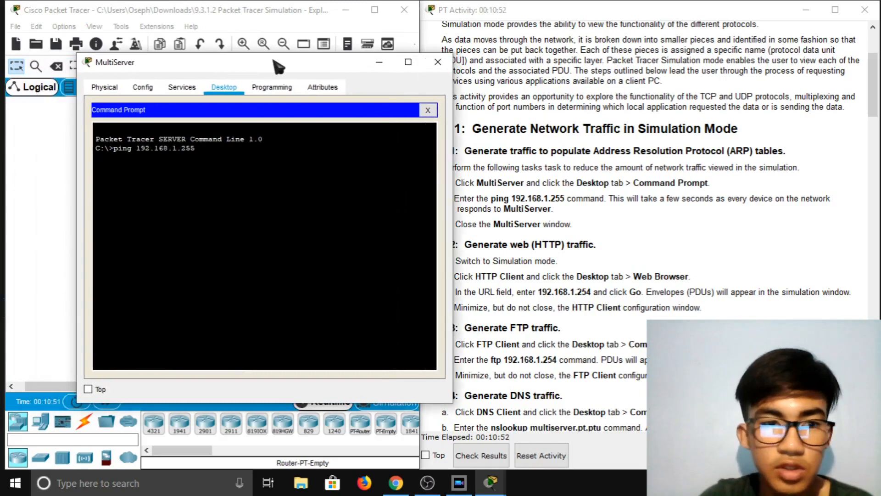
key(Return)
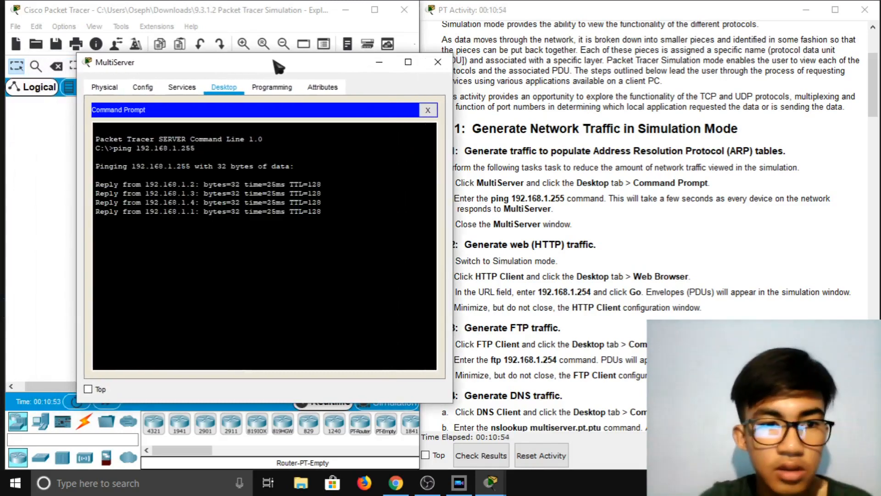
Move the MultiServer window aside while the ping completes, and close it.
drag(283, 63, 362, 70)
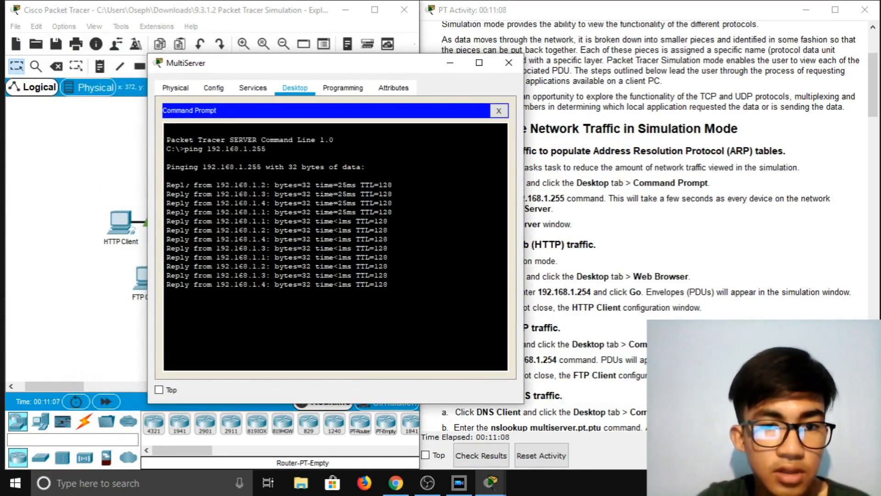
drag(321, 69, 325, 92)
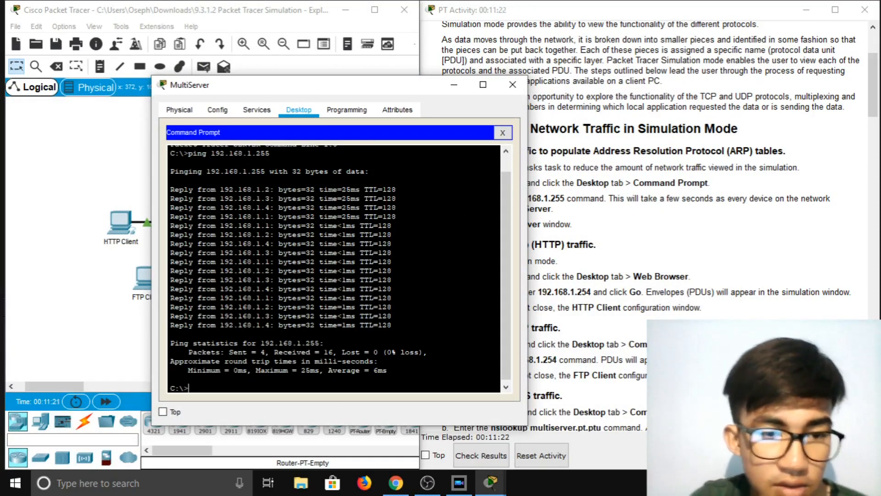
drag(419, 81, 429, 64)
click(521, 68)
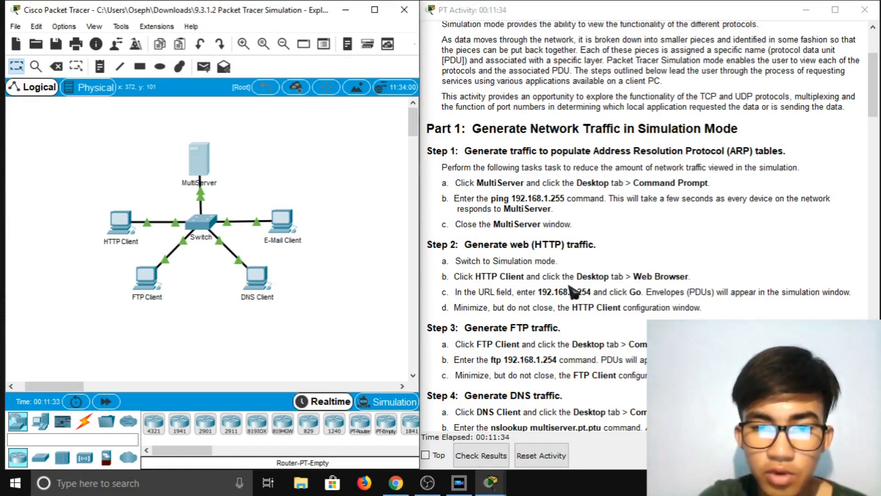
Switch to Simulation mode, and narrow the instructions window and widen the workspace so the whole topology fits beside the event list.
click(395, 401)
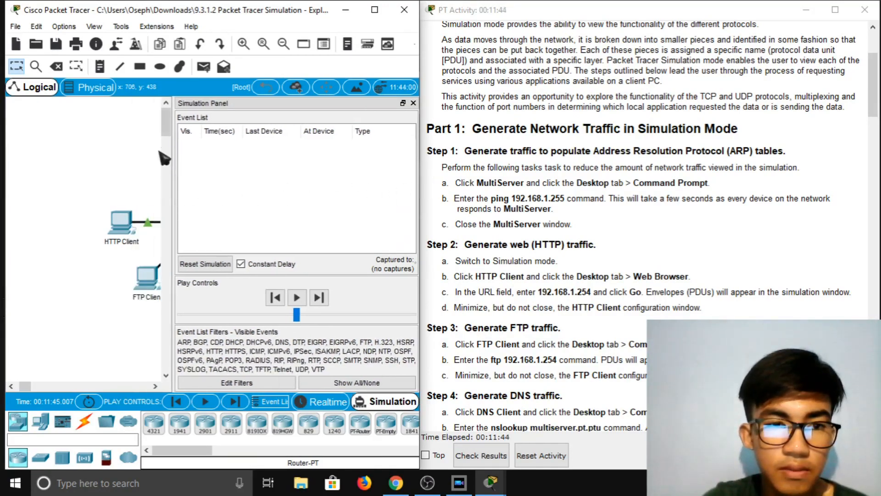
mouse_move(25, 386)
mouse_down()
mouse_move(46, 388)
mouse_move(31, 387)
mouse_up()
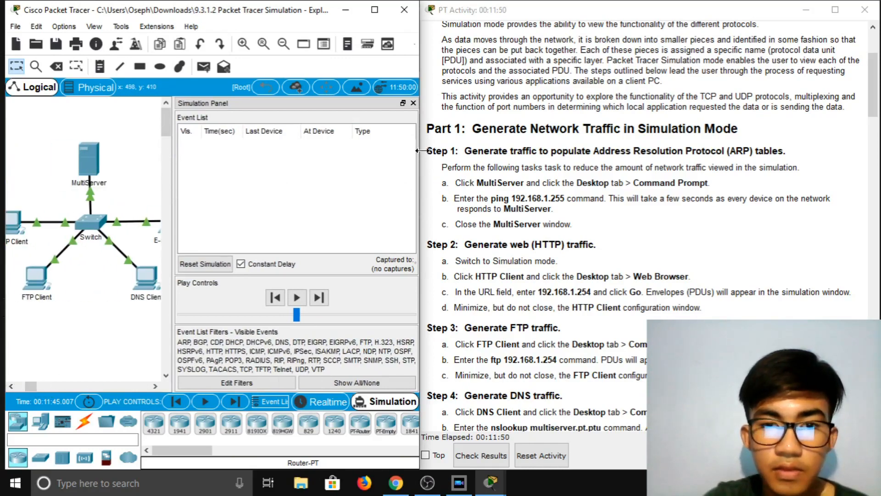
click(481, 15)
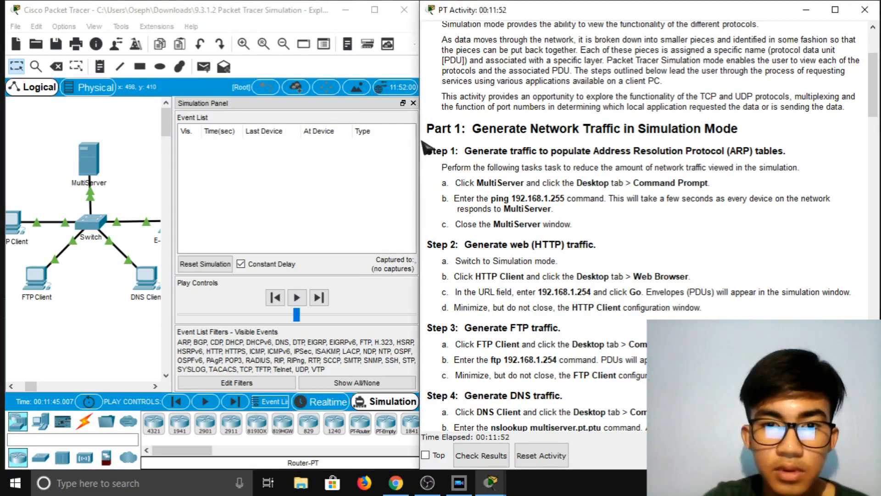
drag(427, 147, 565, 138)
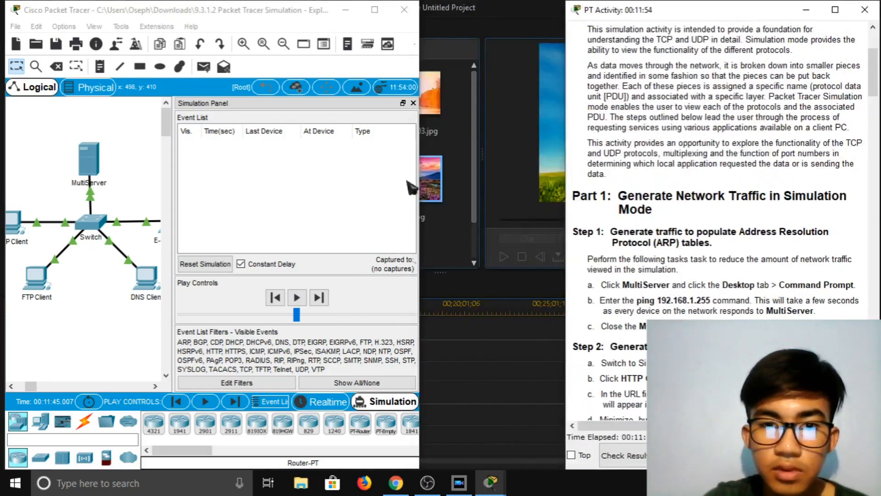
drag(420, 183, 567, 168)
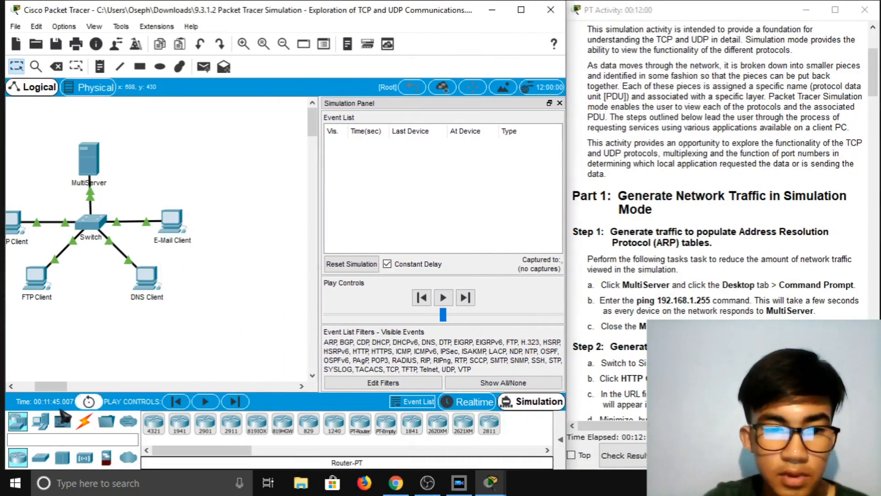
drag(66, 386, 59, 382)
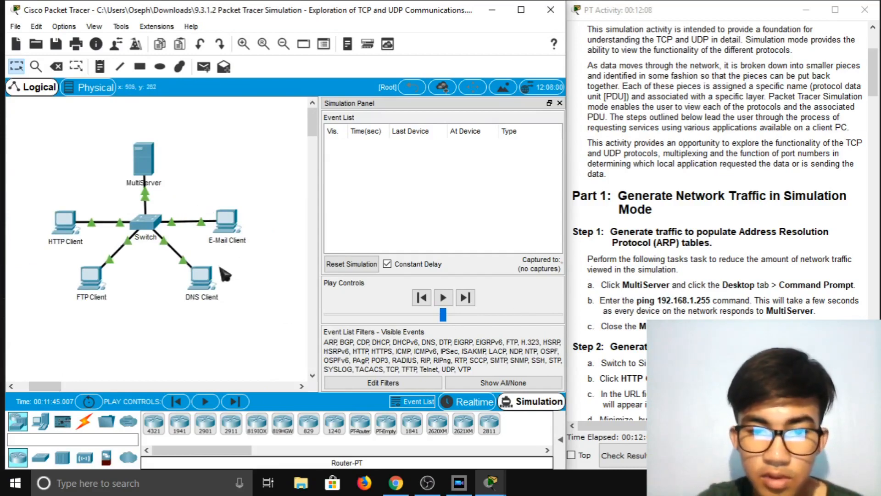
click(151, 167)
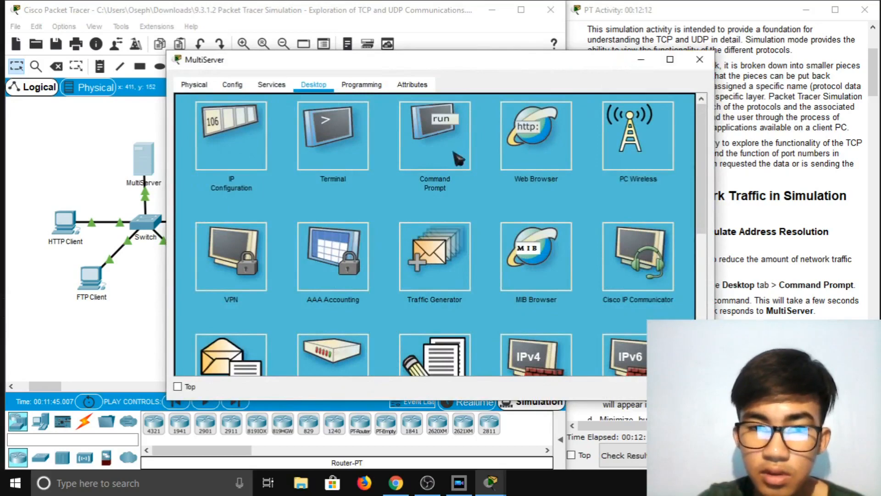
drag(536, 69, 471, 67)
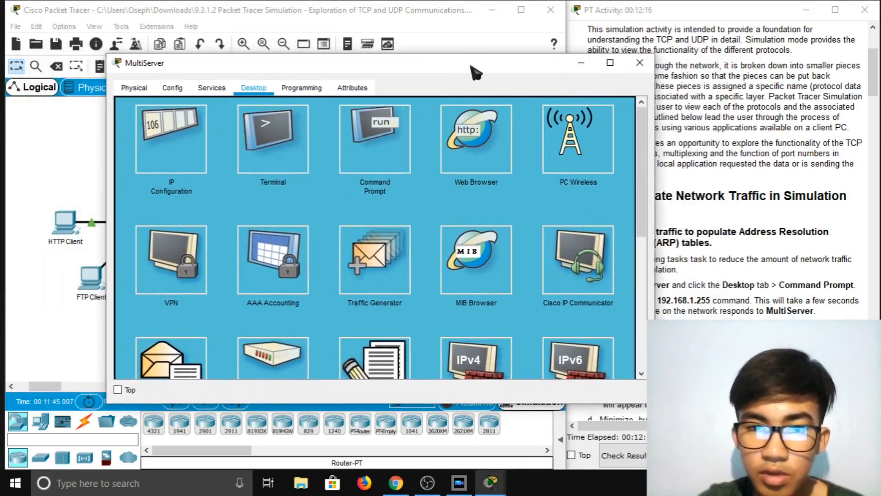
click(397, 148)
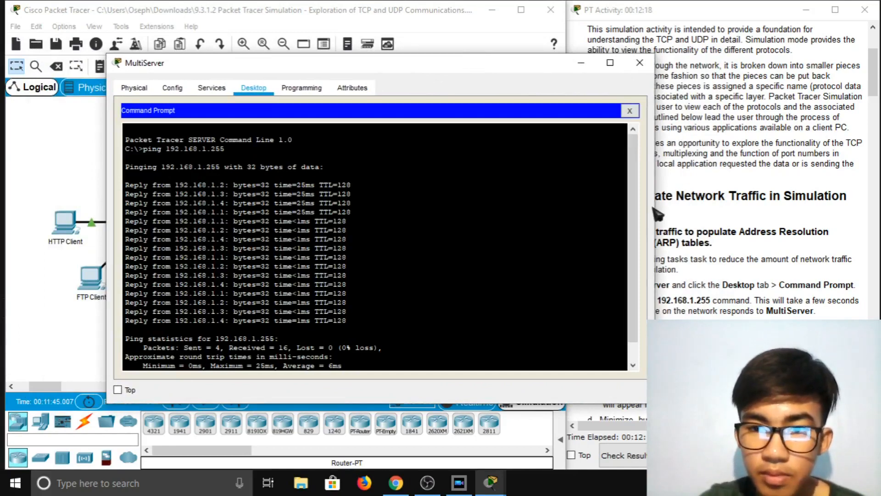
drag(656, 208, 539, 199)
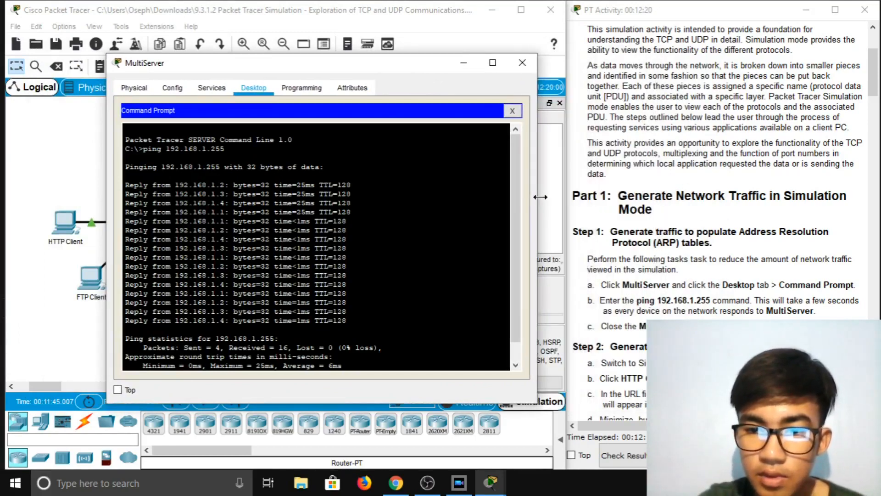
scroll(674, 193, down, 1)
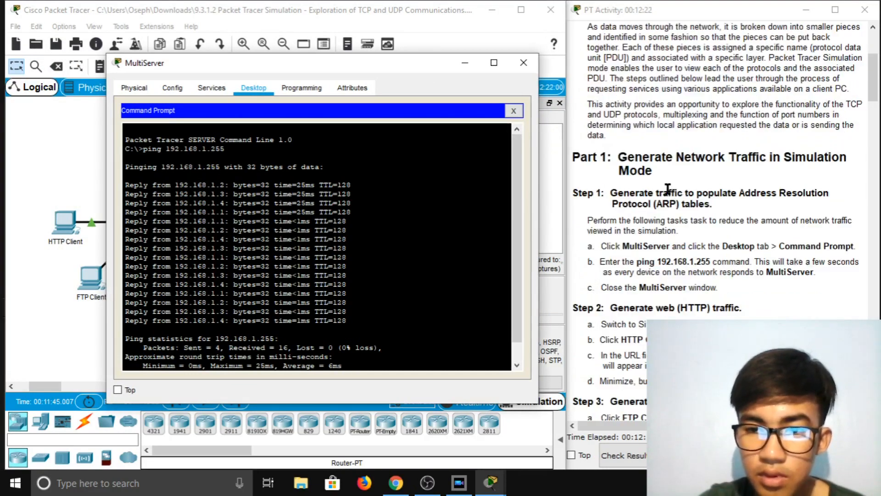
scroll(668, 188, down, 1)
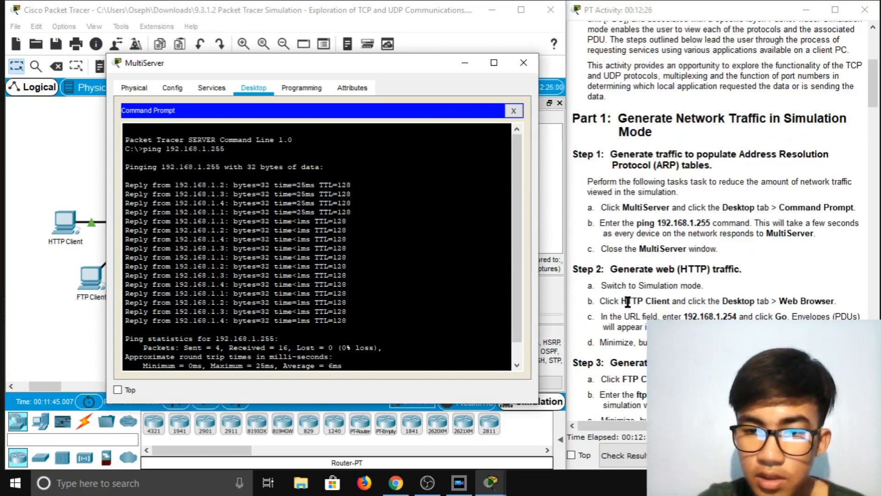
click(524, 61)
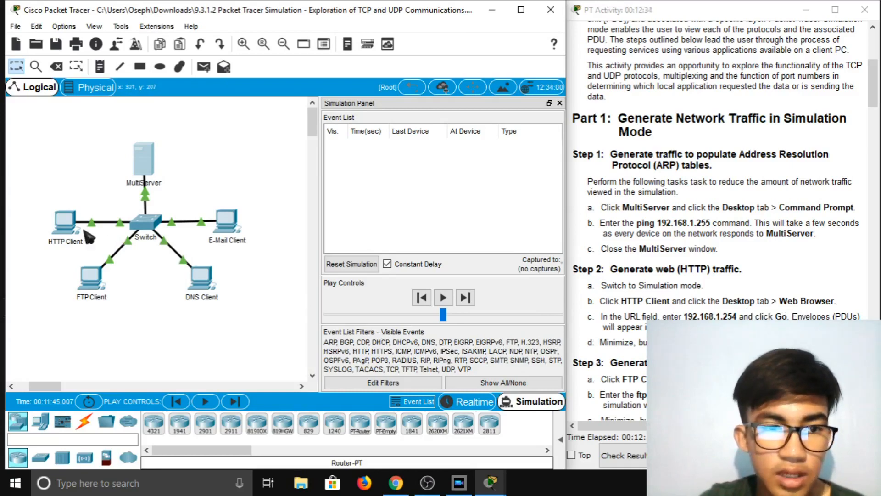
Request 192.168.1.254 in the HTTP Client's Web Browser and minimize the HTTP Client window without closing it.
click(65, 222)
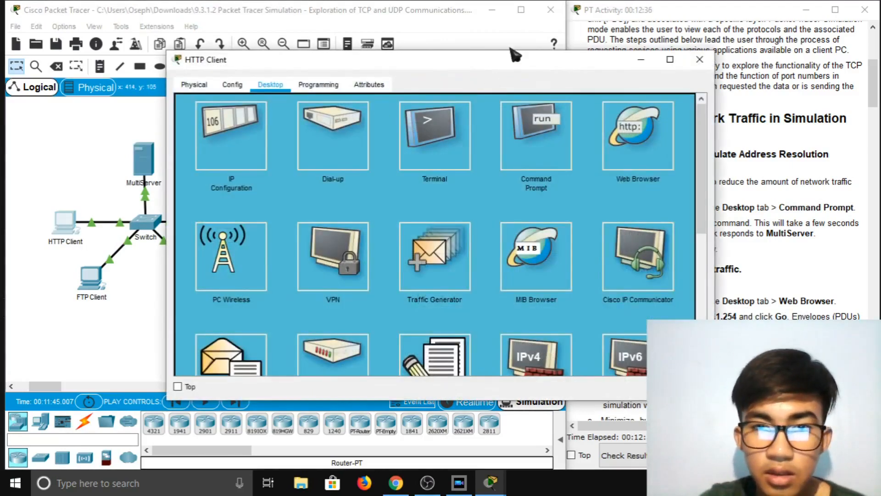
drag(511, 67, 445, 76)
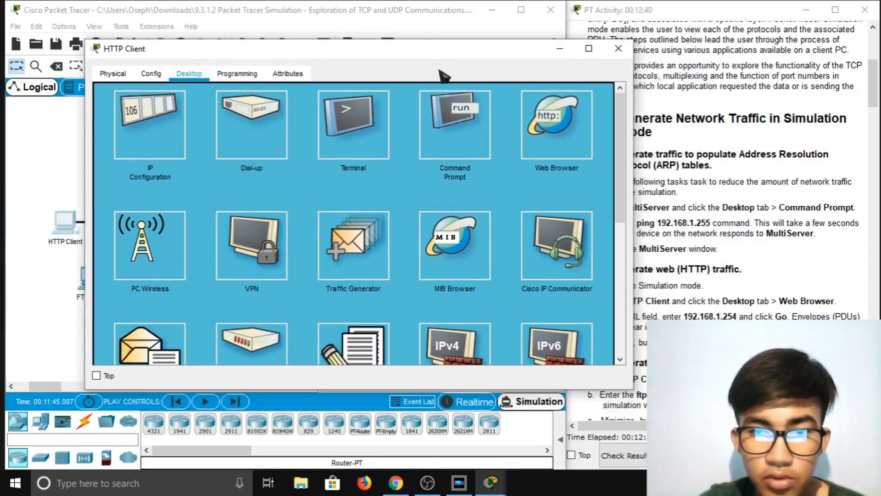
click(551, 160)
drag(508, 60, 459, 78)
click(162, 132)
text(192.168.1.254)
click(487, 130)
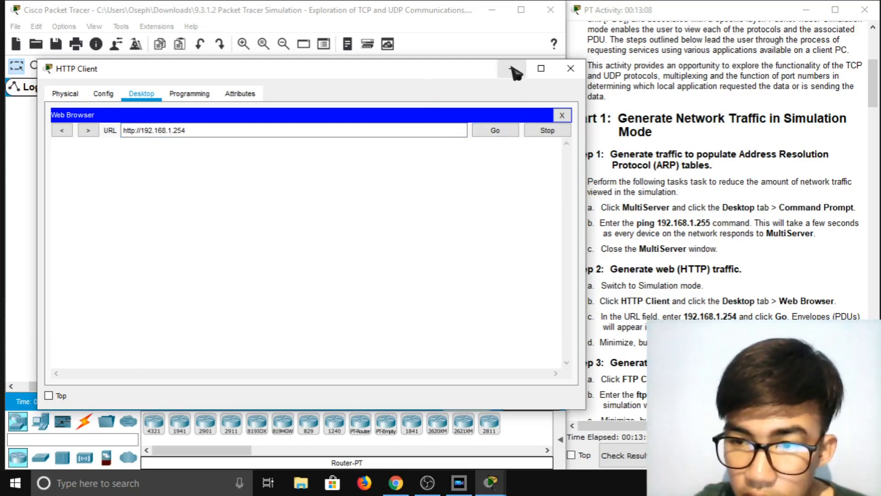
click(515, 72)
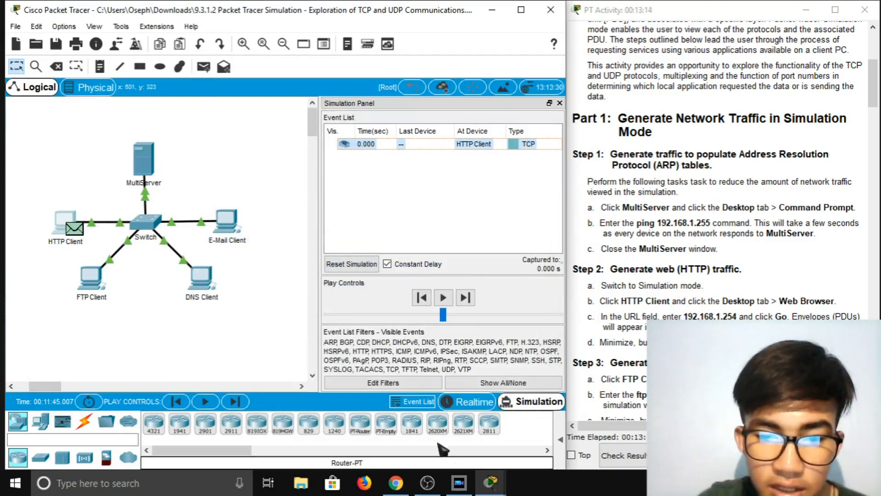
mouse_move(491, 482)
click(533, 449)
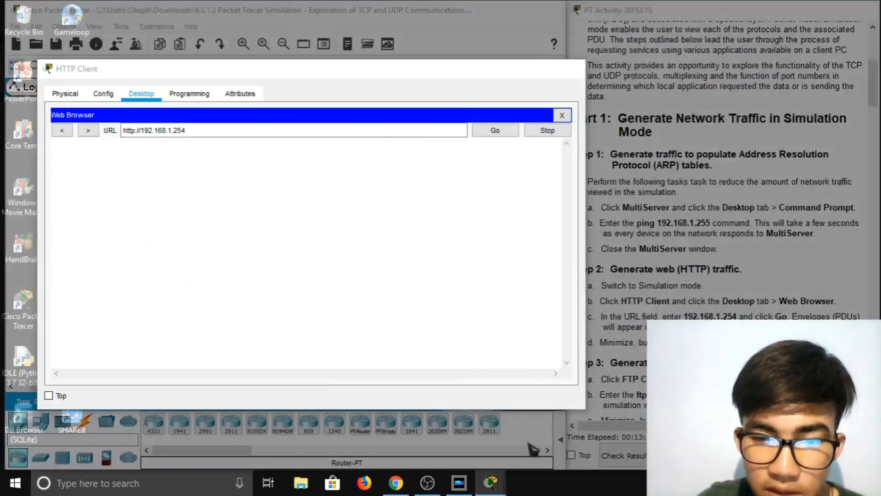
click(511, 71)
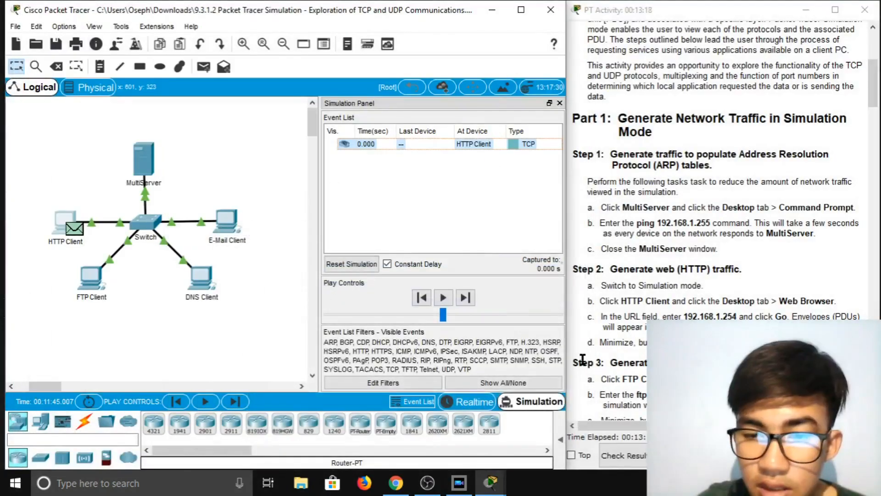
Open the Command Prompt on FTP Client and move its window clear of the Step 3 instructions.
scroll(633, 306, down, 6)
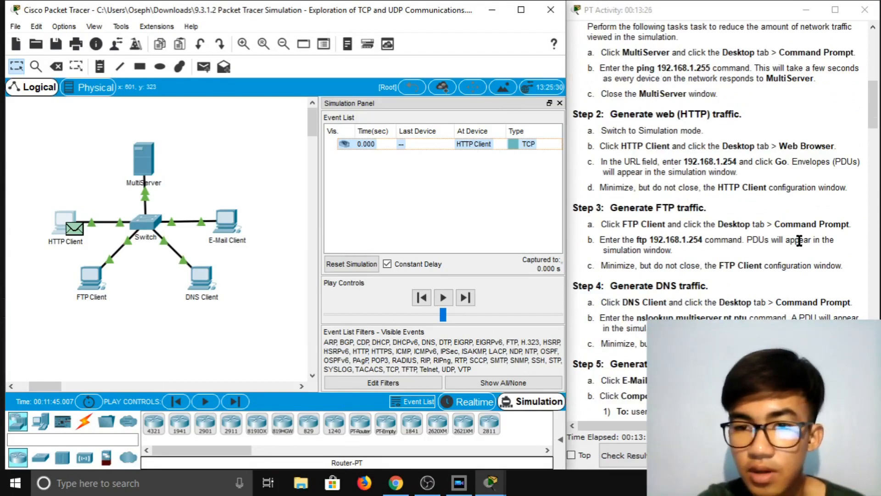
click(98, 290)
click(547, 136)
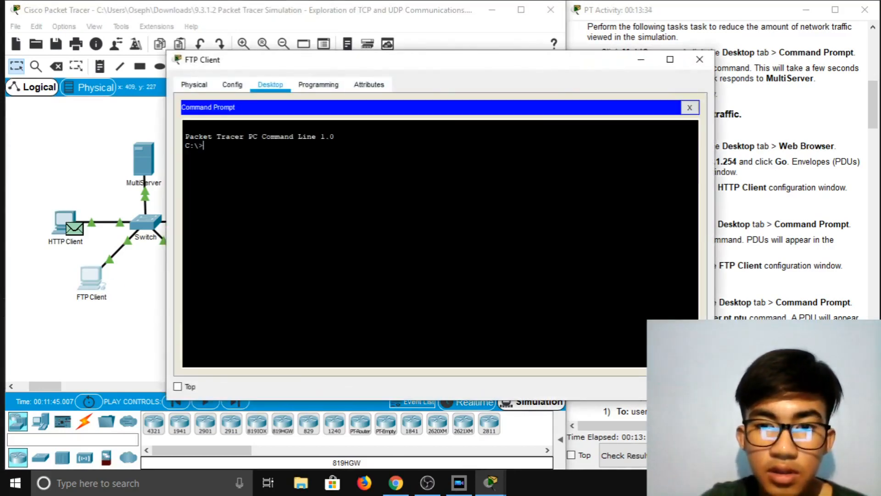
drag(623, 66, 465, 84)
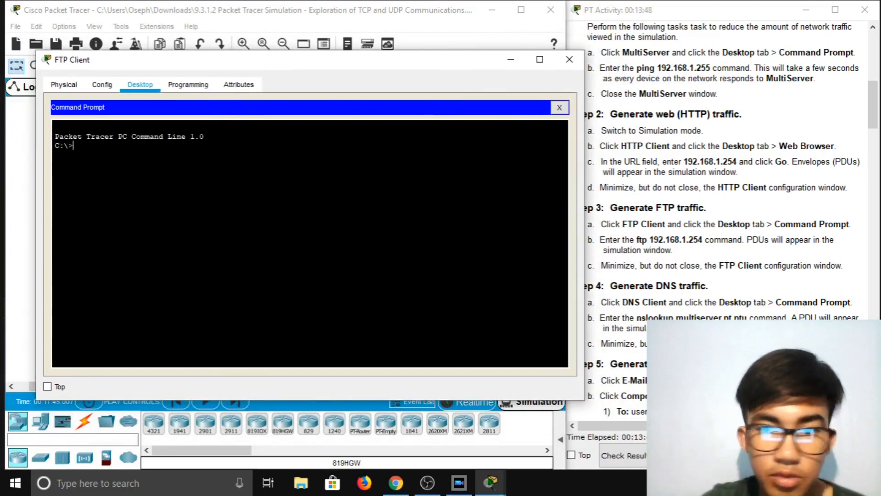
Run ftp 192.168.1.254 in FTP Client's Command Prompt and minimize the FTP Client window without closing it.
text(ftp )
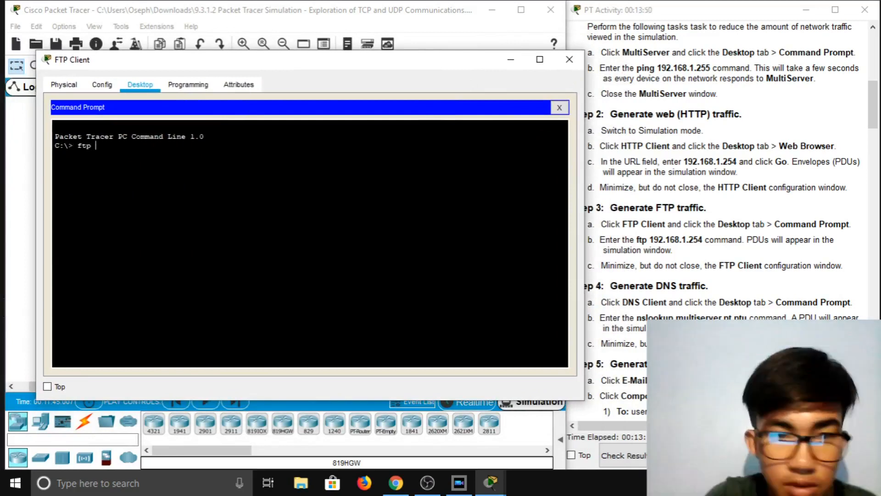
text(192.16)
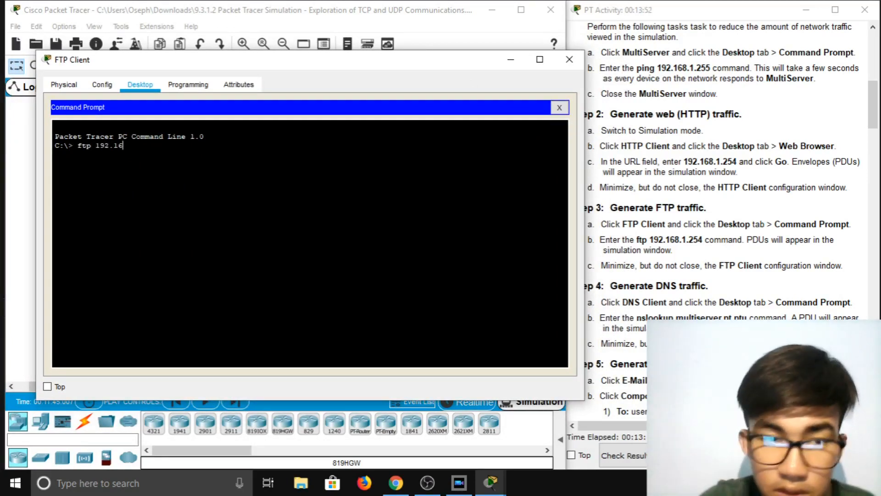
text(8.1.254)
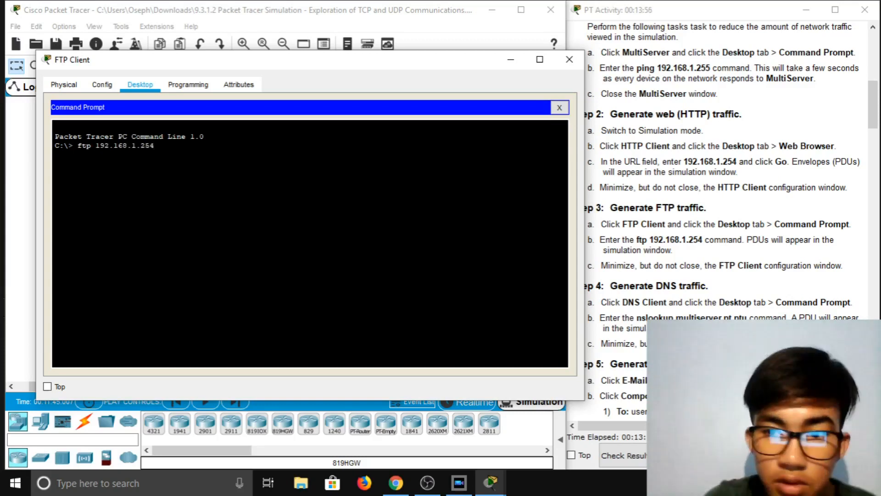
key(Return)
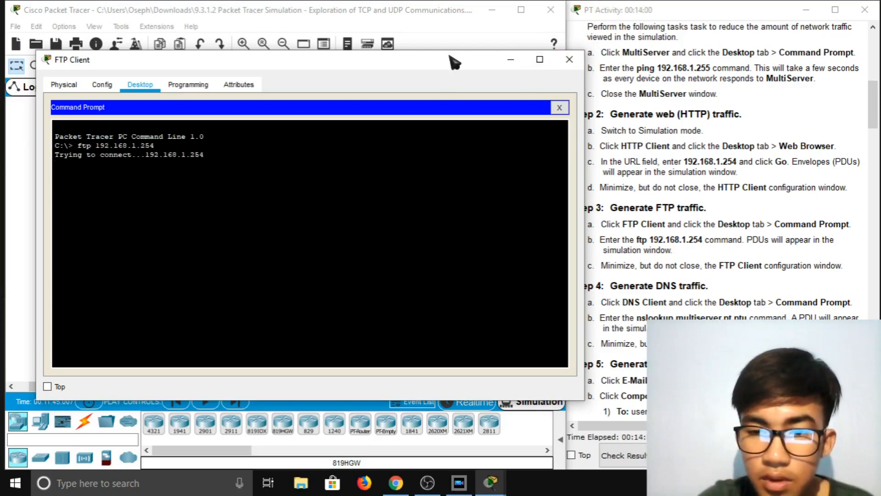
drag(452, 64, 599, 95)
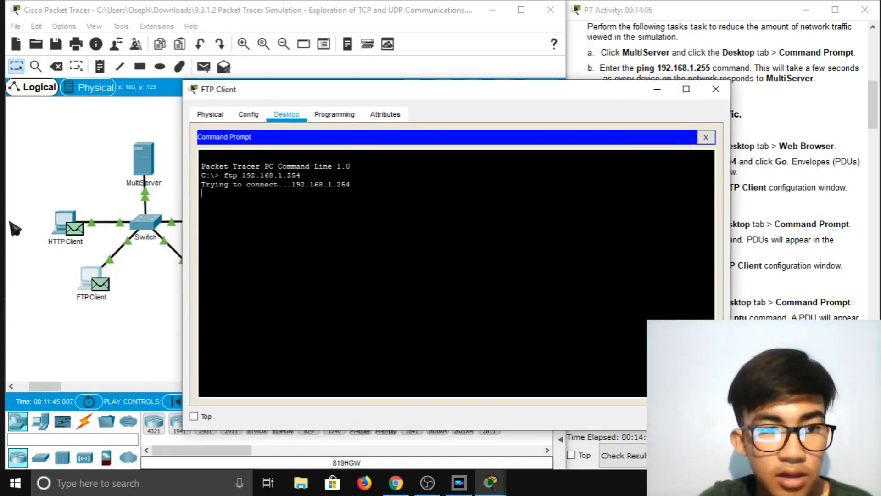
drag(584, 90, 437, 43)
click(494, 40)
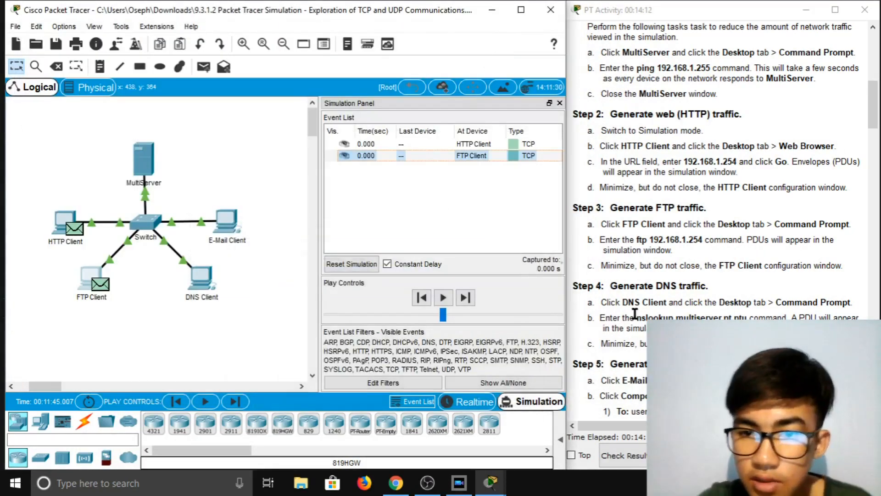
Open the Command Prompt on DNS Client and narrow its window so it clears the Step 4 instructions.
scroll(693, 303, down, 3)
scroll(698, 303, down, 2)
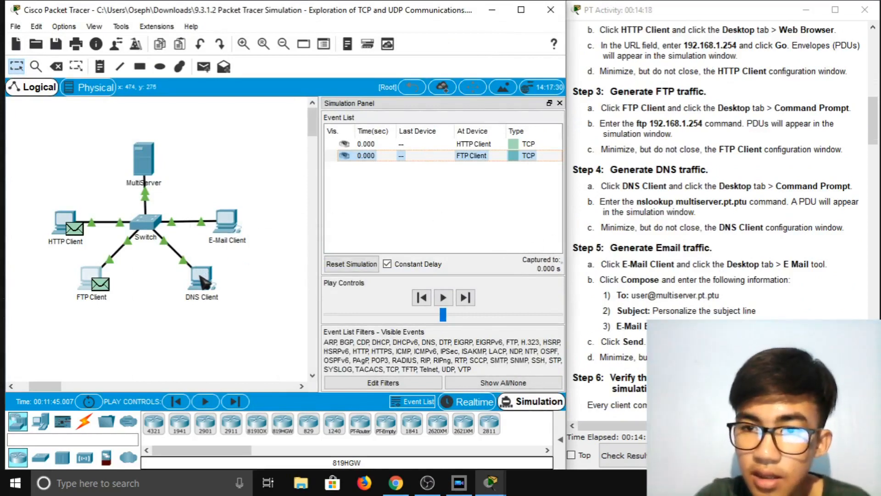
click(204, 281)
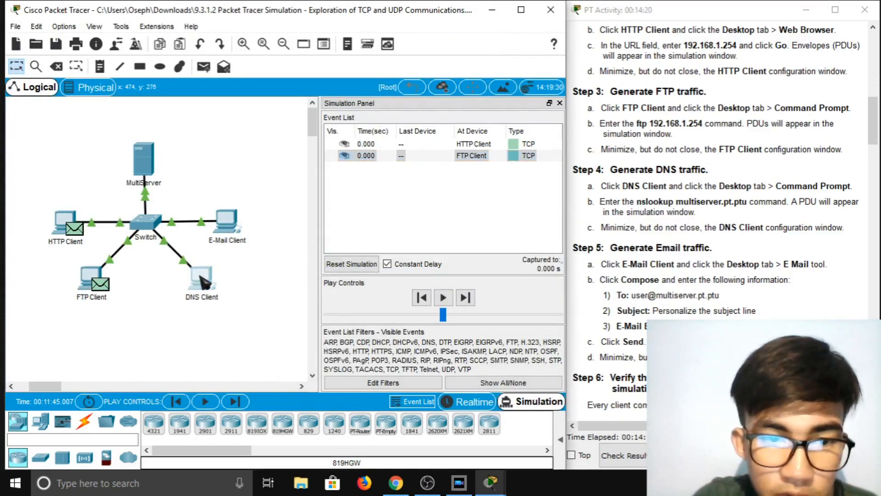
click(510, 147)
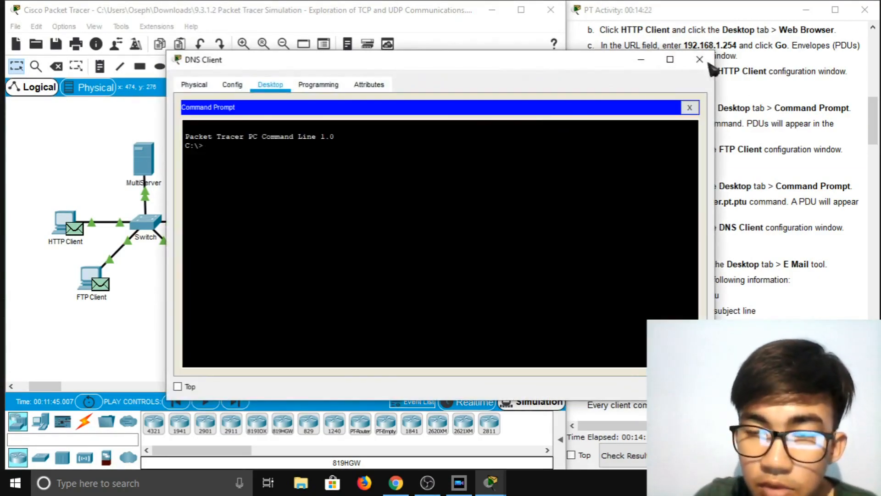
drag(715, 138, 493, 173)
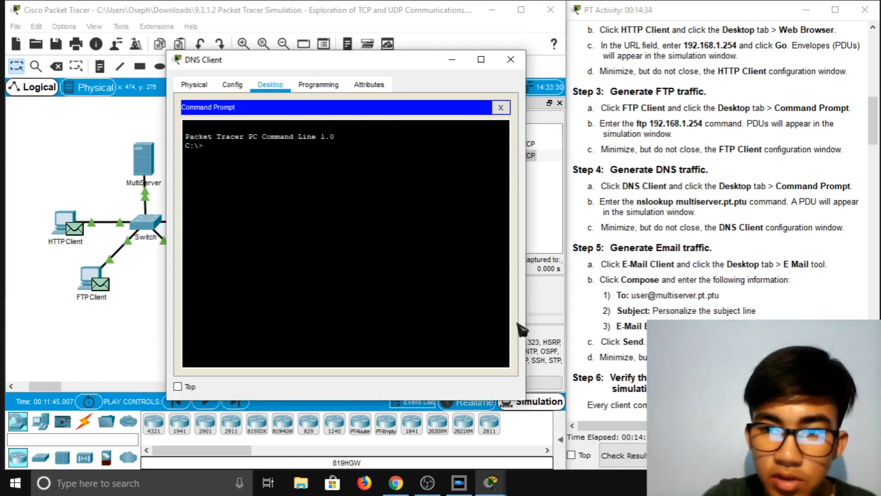
Run nslookup multiserver.pt.ptu in DNS Client's Command Prompt.
text(nslookup ,)
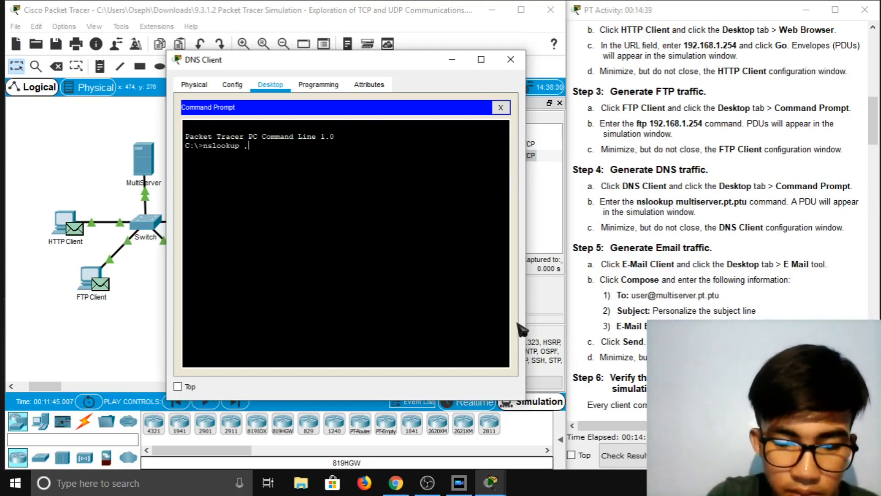
key(BackSpace)
text(multi)
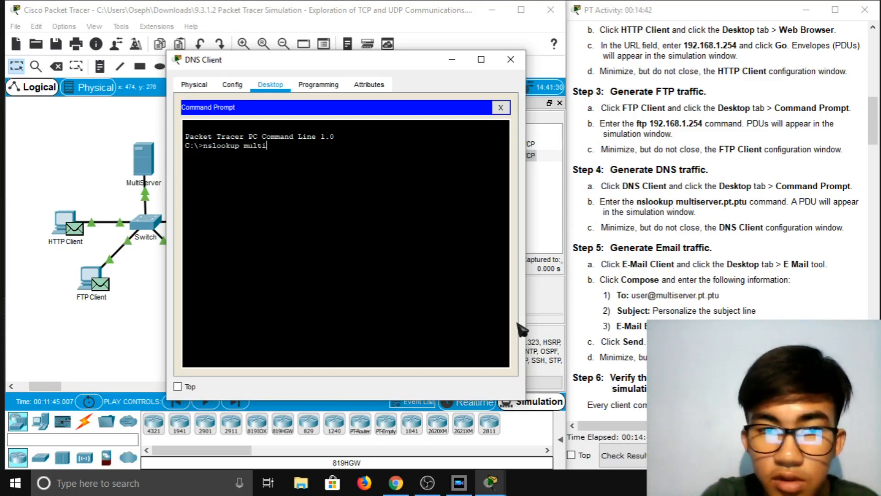
text(server)
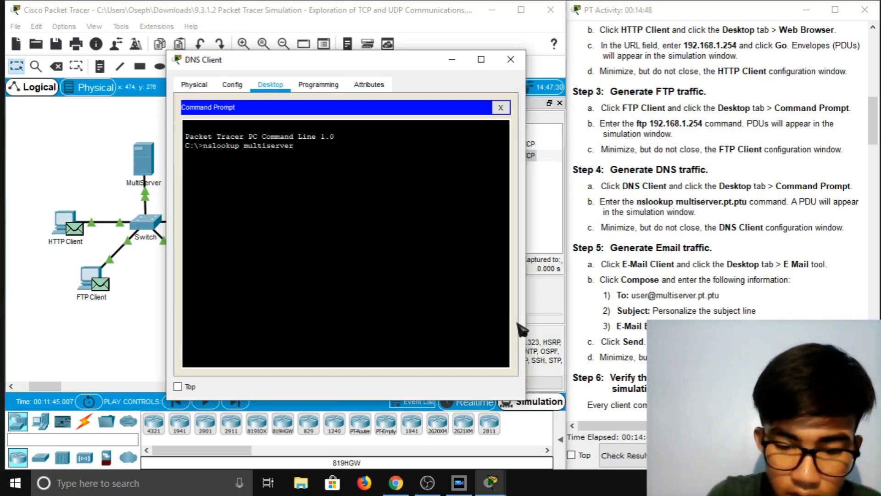
text(.pt.)
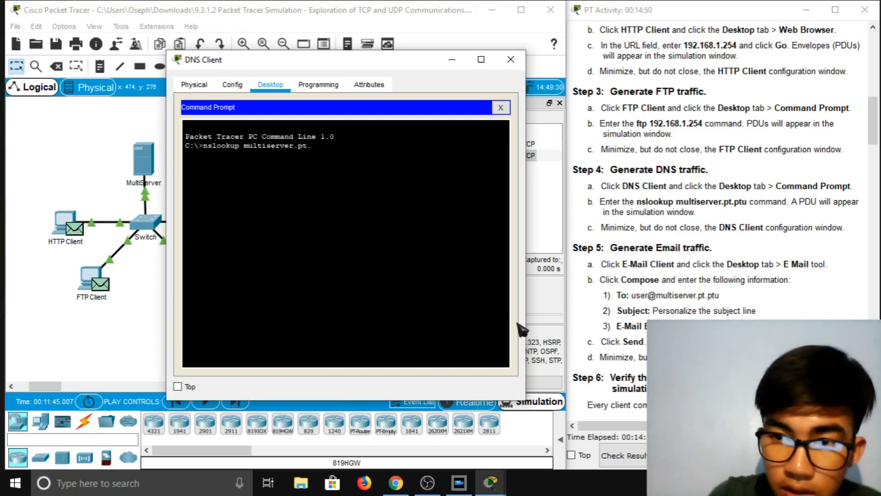
text(ptu)
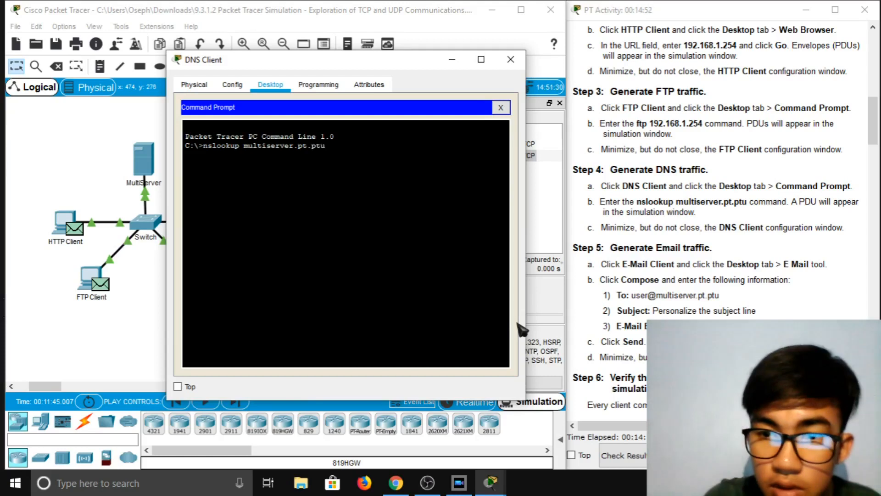
key(Return)
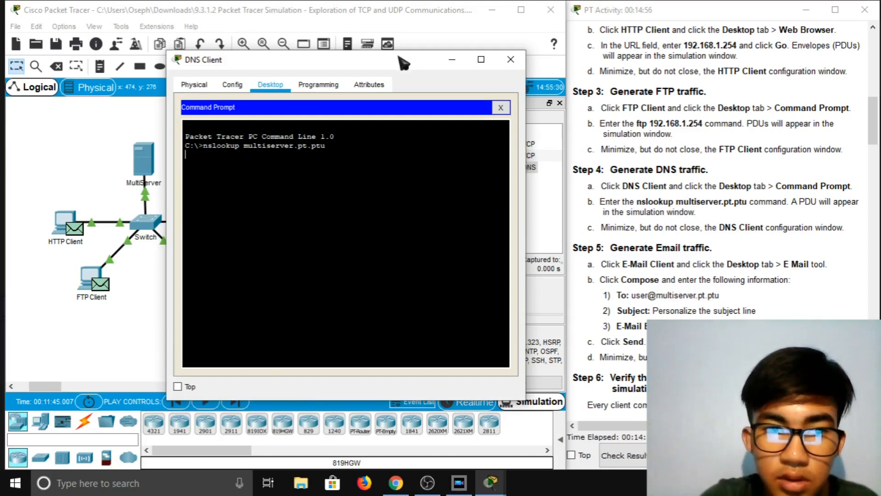
Move the DNS Client window aside to check the topology and event list, and minimize it without closing it.
drag(404, 59, 538, 62)
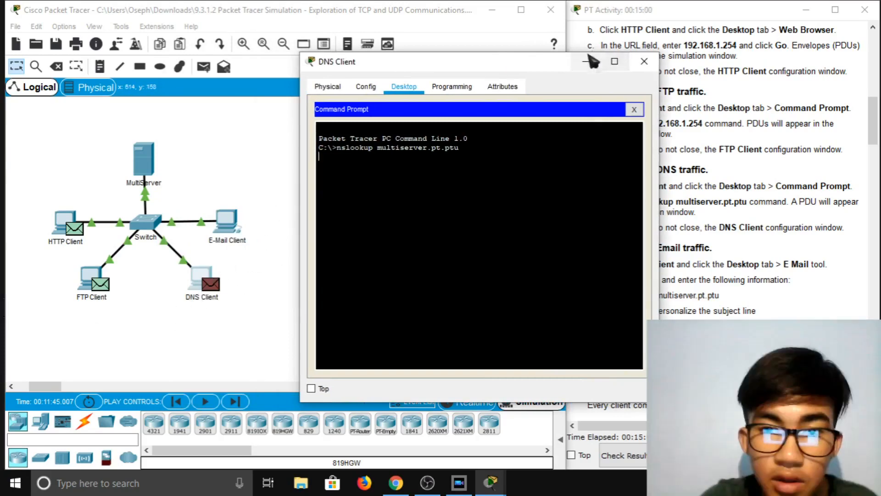
drag(542, 62, 352, 71)
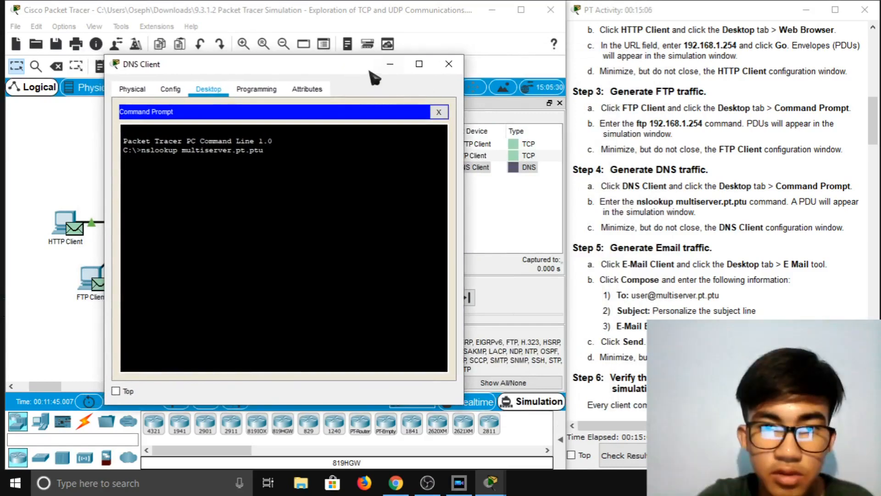
click(391, 64)
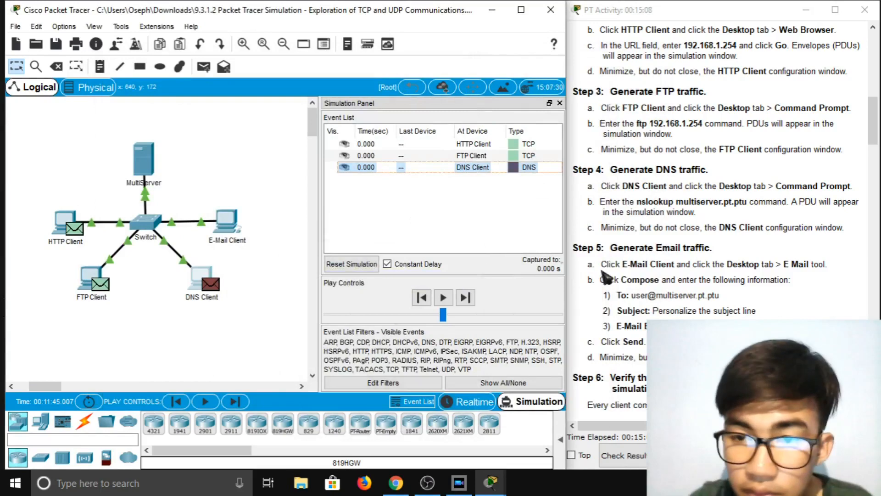
Open the Email tool on E-Mail Client and move its window clear of the Step 5 instructions.
scroll(655, 268, down, 1)
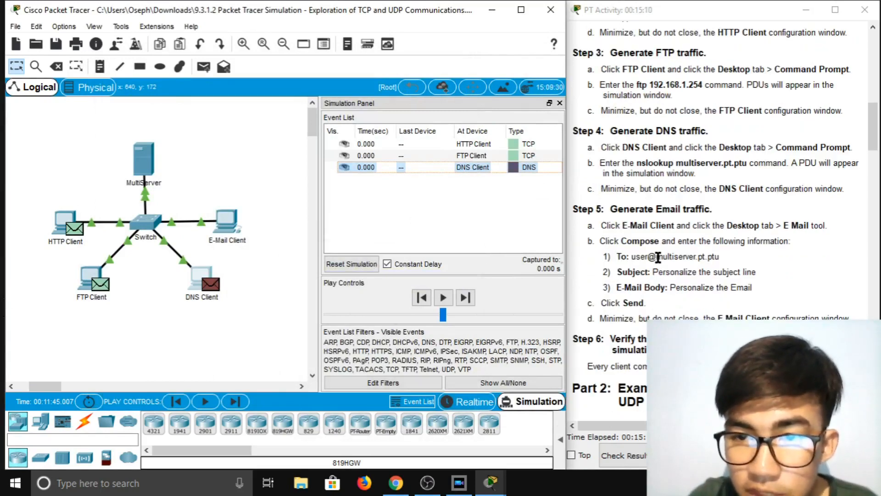
scroll(661, 257, down, 1)
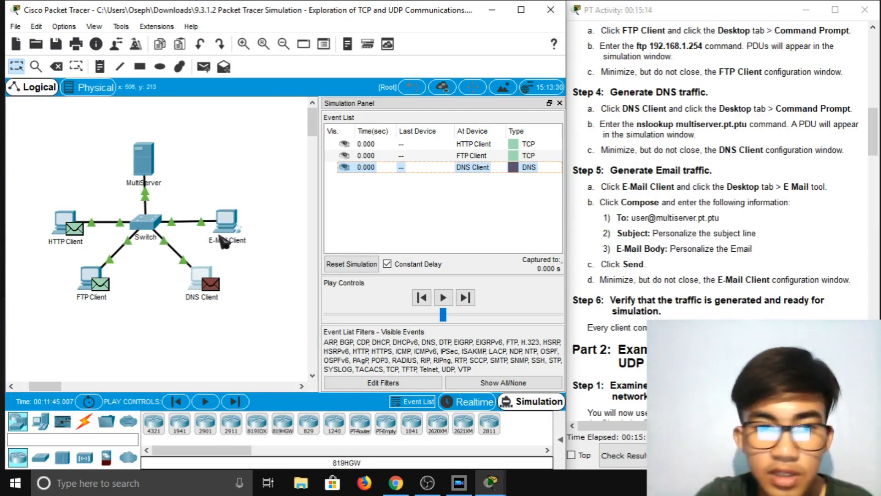
click(226, 222)
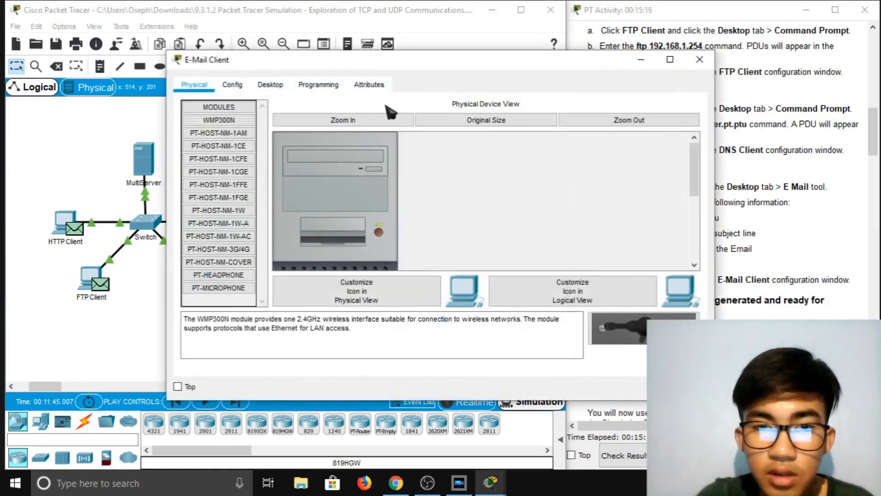
click(268, 86)
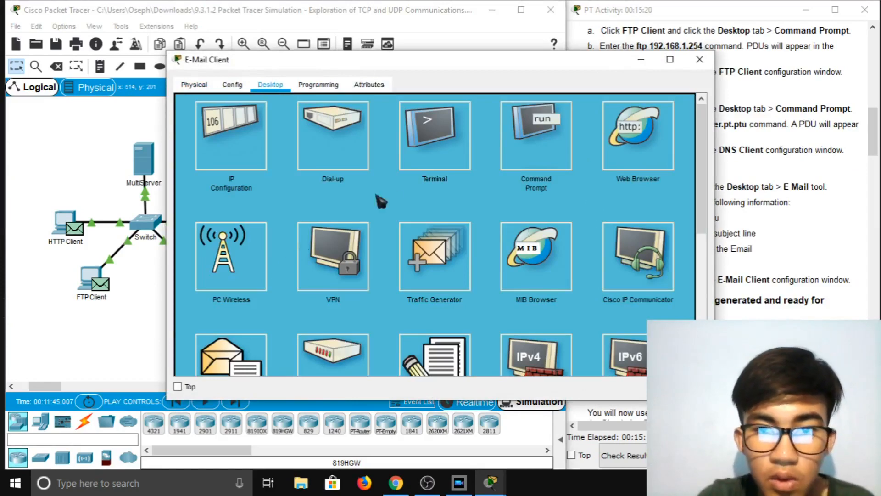
scroll(565, 215, down, 2)
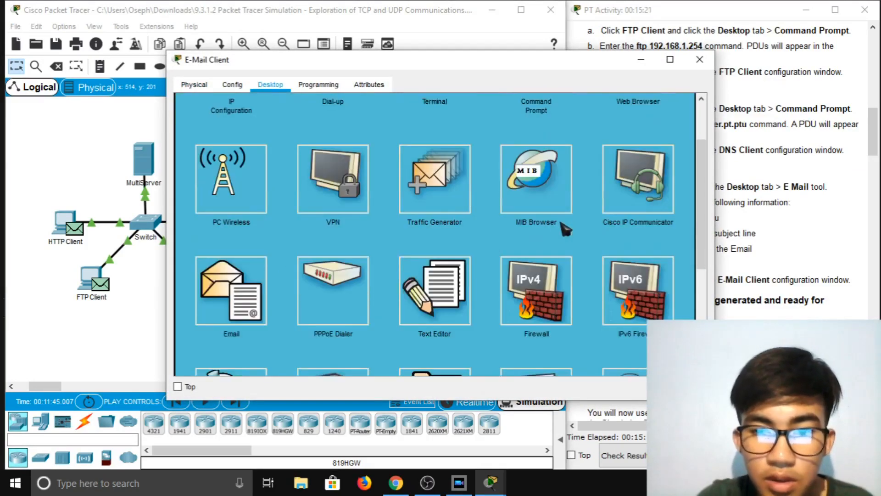
click(236, 318)
drag(562, 66, 449, 37)
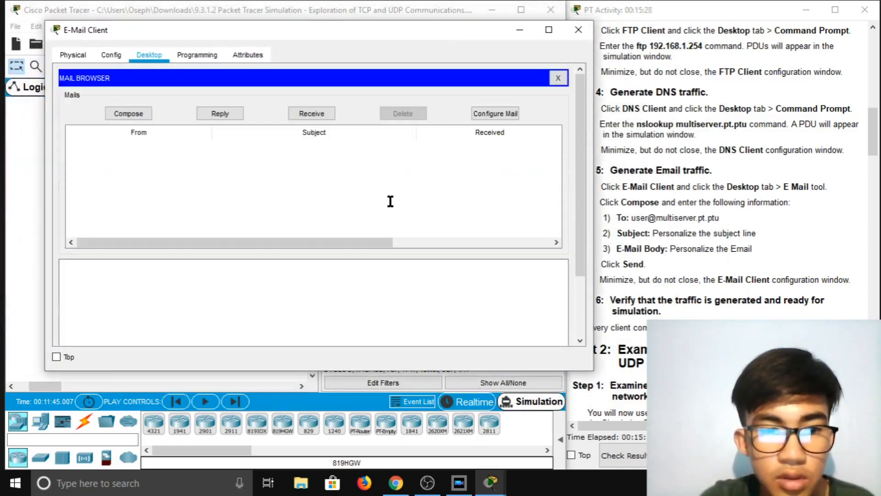
Compose a new email and enter the recipient's email address given in Step 5.
click(123, 112)
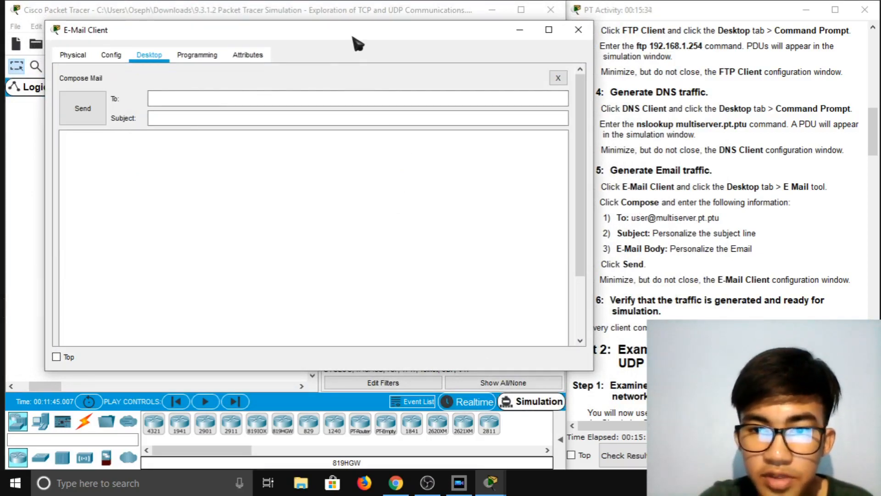
click(368, 105)
text(user)
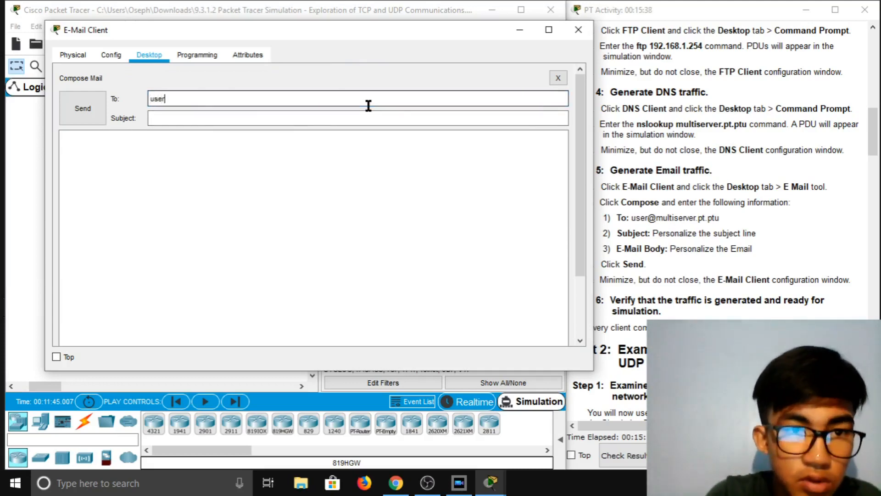
text(@multiserver.p)
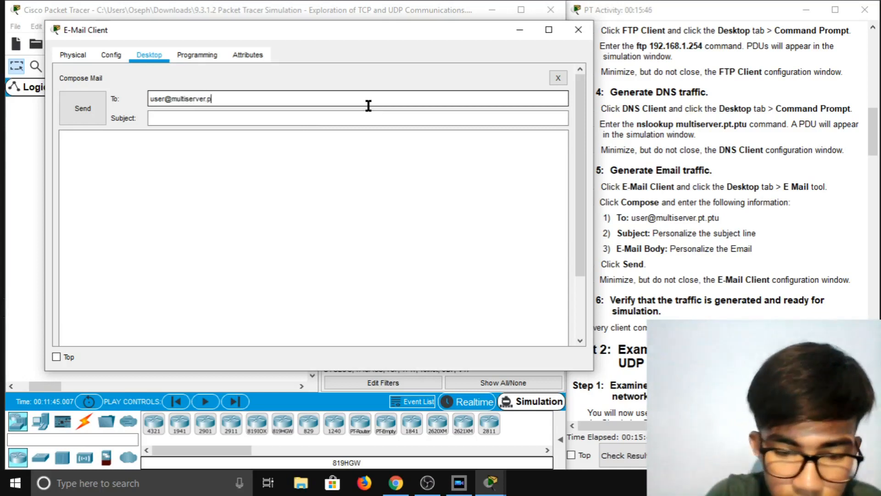
text(t)
text(py)
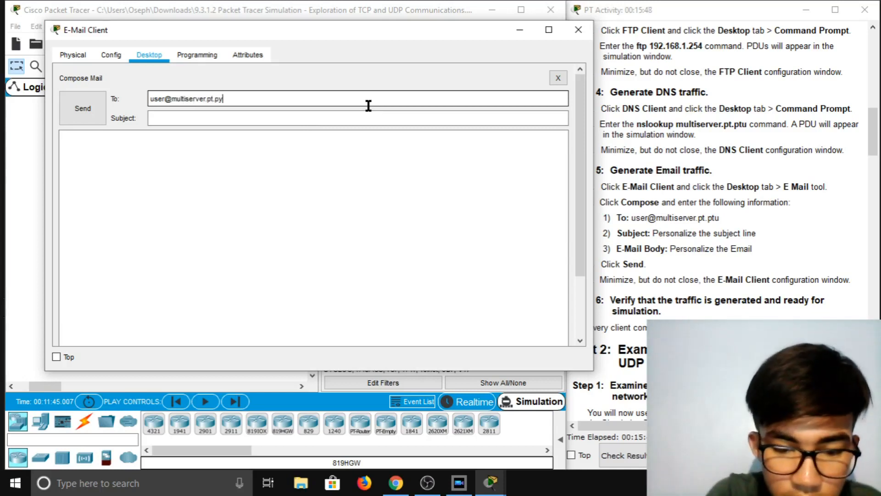
key(BackSpace)
text(tu)
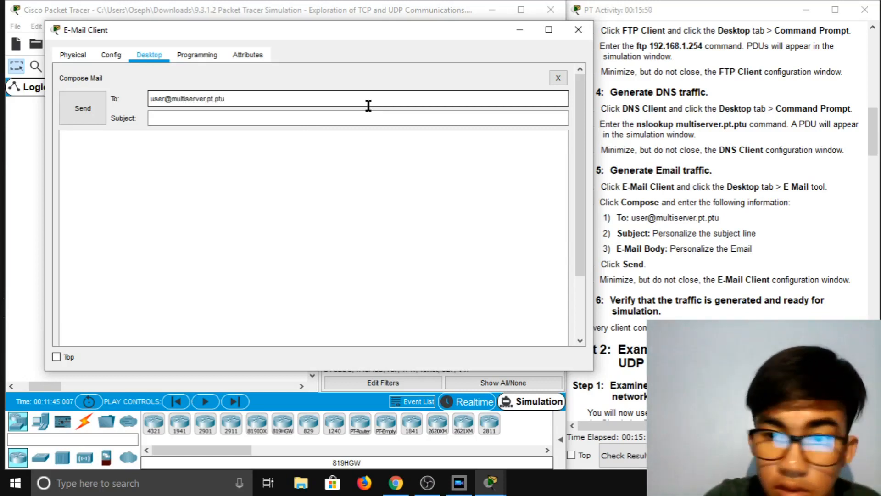
Set the email's subject to "Personalize the subject line" and place the cursor in the empty message body.
click(340, 119)
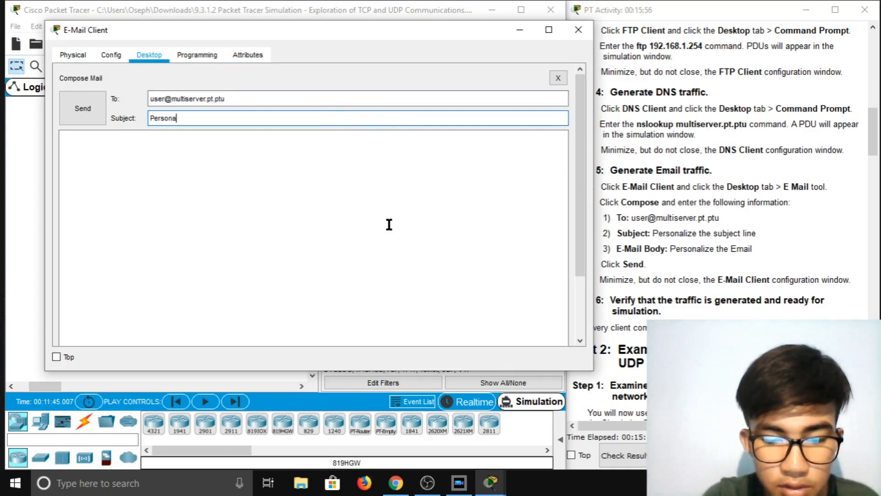
text(Personalize)
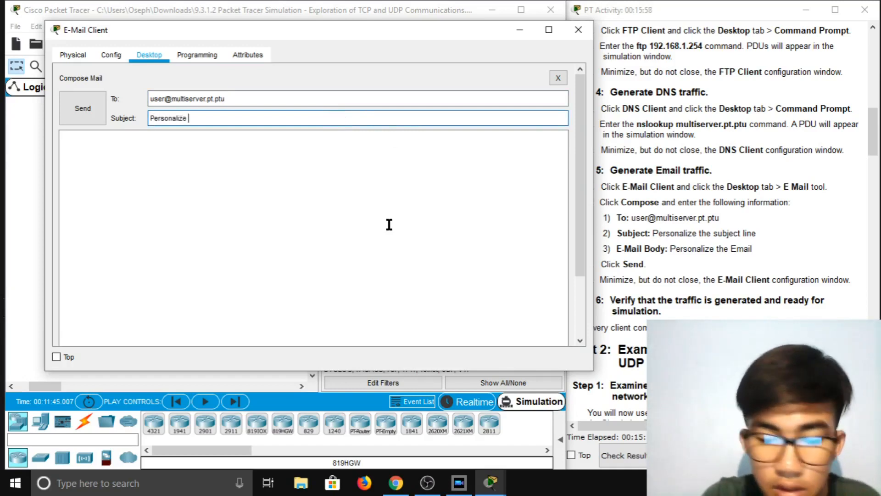
text( the sub)
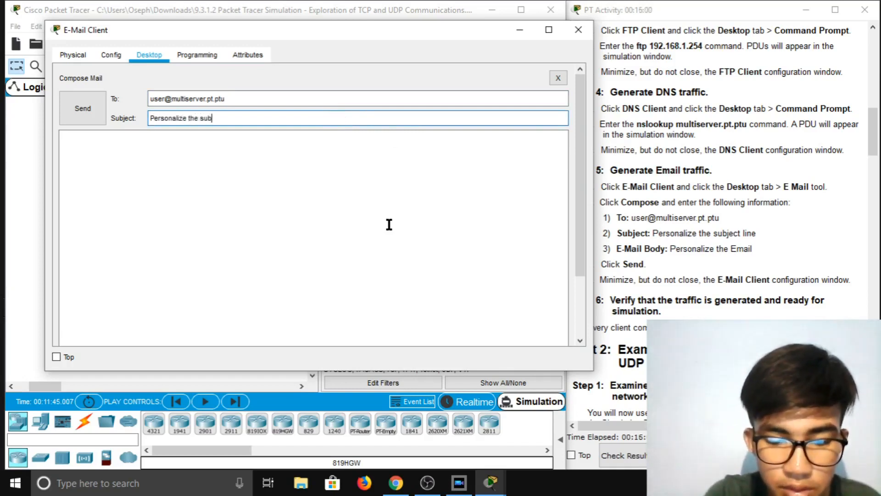
text(ject line)
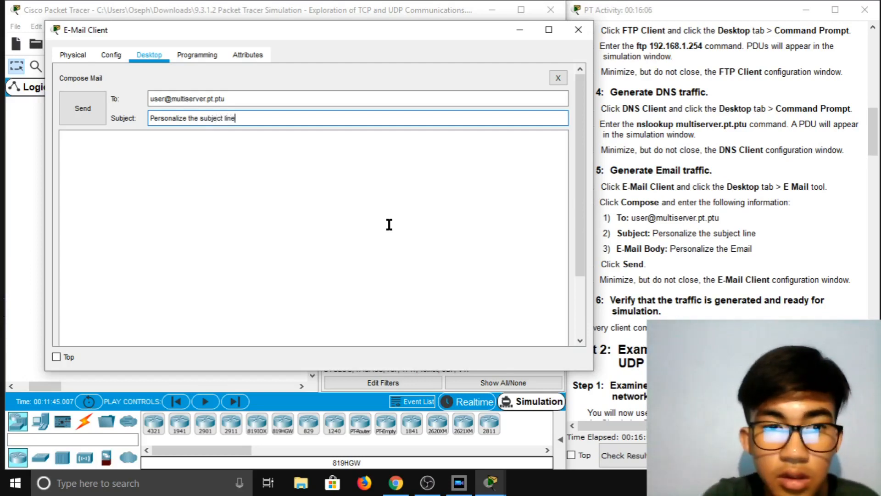
click(215, 189)
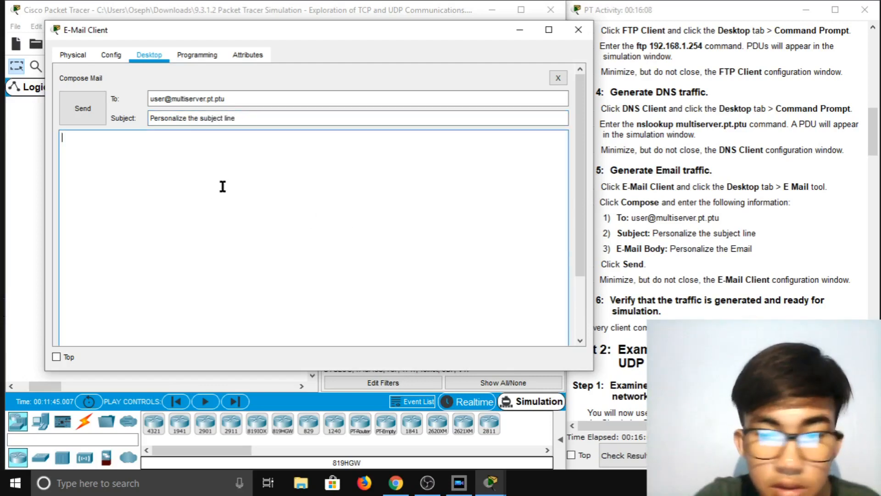
Send the email with the body "Personalize the Email" and minimize the E-Mail Client window without closing it.
text(Per)
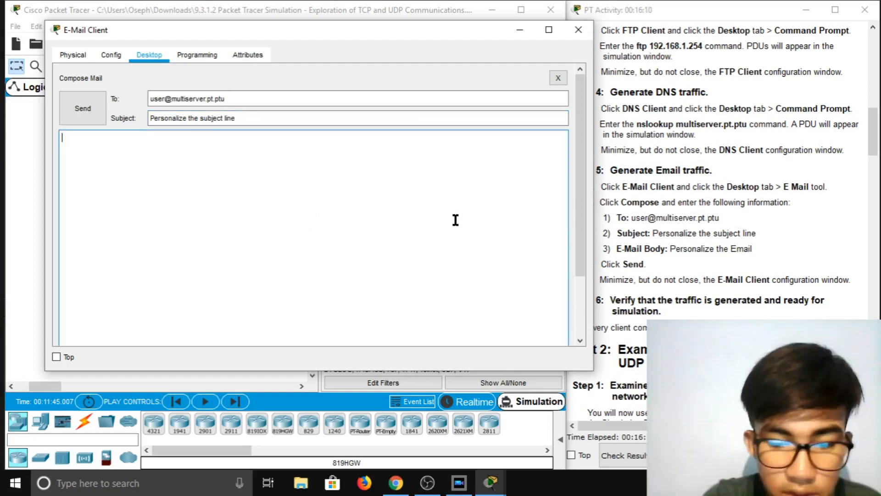
text(sonal)
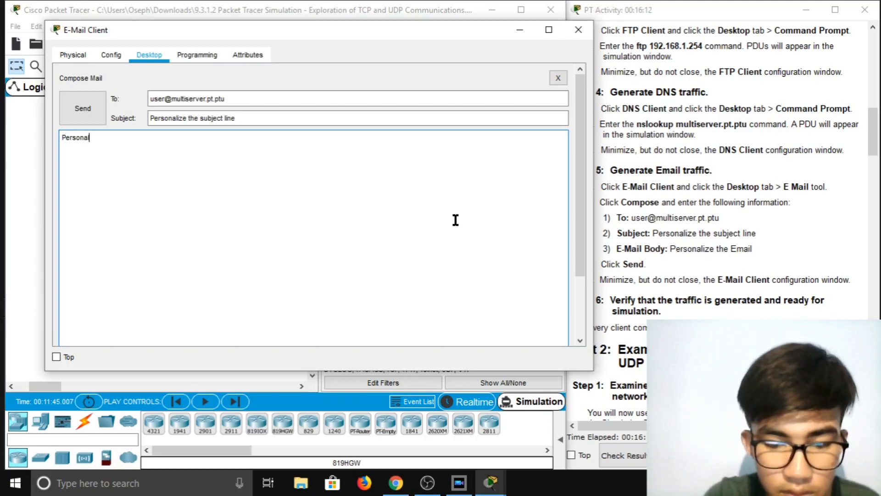
text(ize)
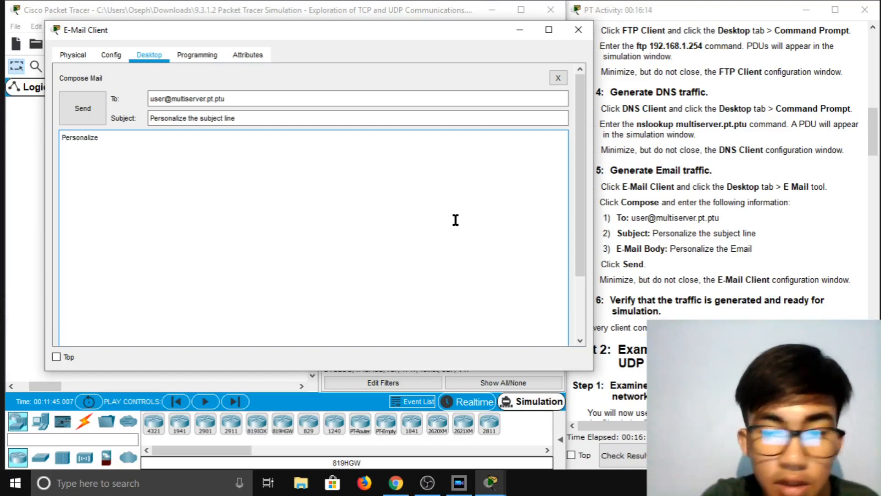
text( th)
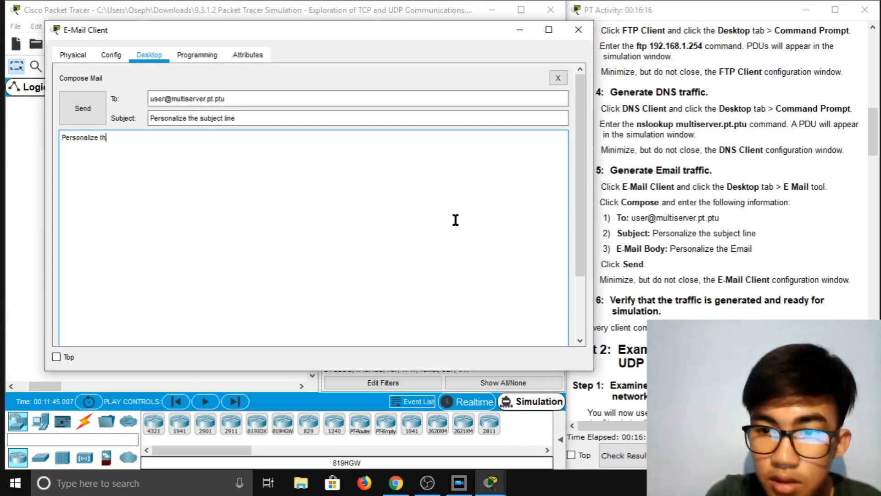
text(e Email)
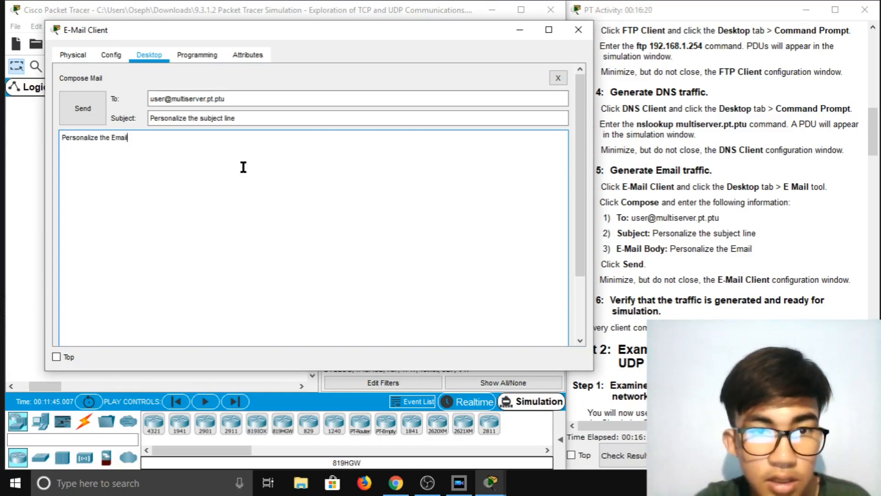
click(82, 110)
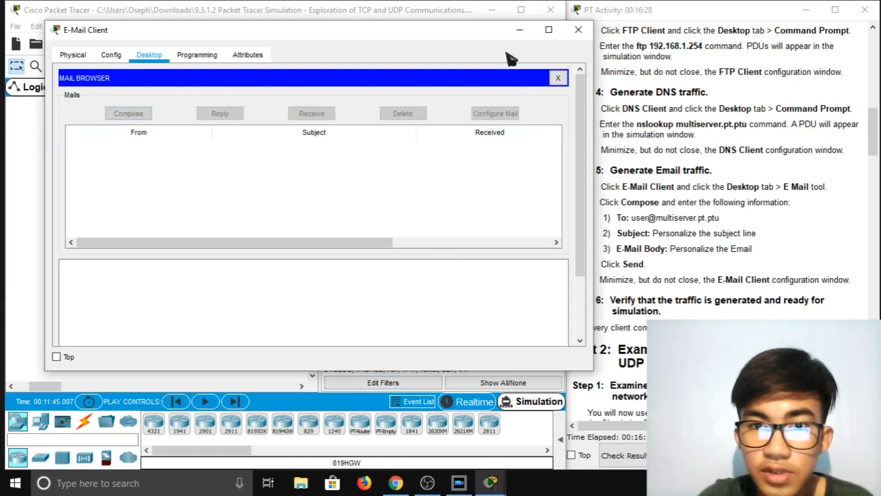
click(521, 30)
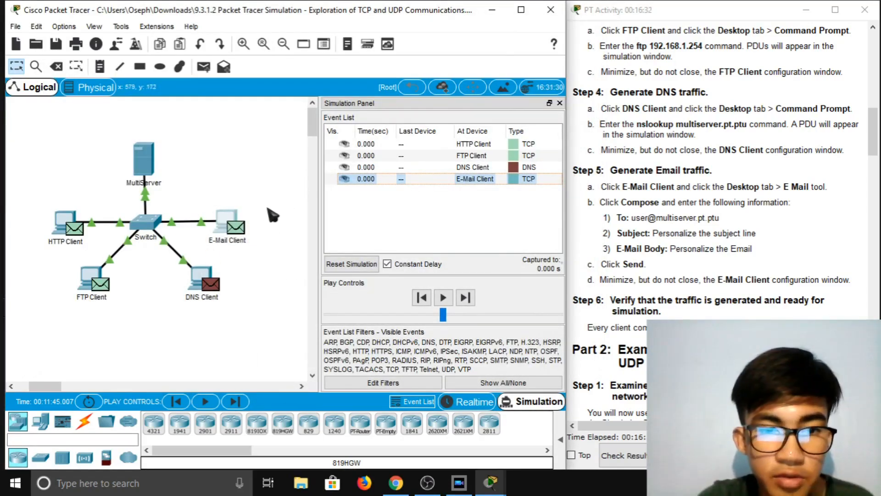
Capture the generated traffic forward two steps, as described in items a and b of Part 2, Step 1.
scroll(734, 252, down, 3)
scroll(731, 263, down, 2)
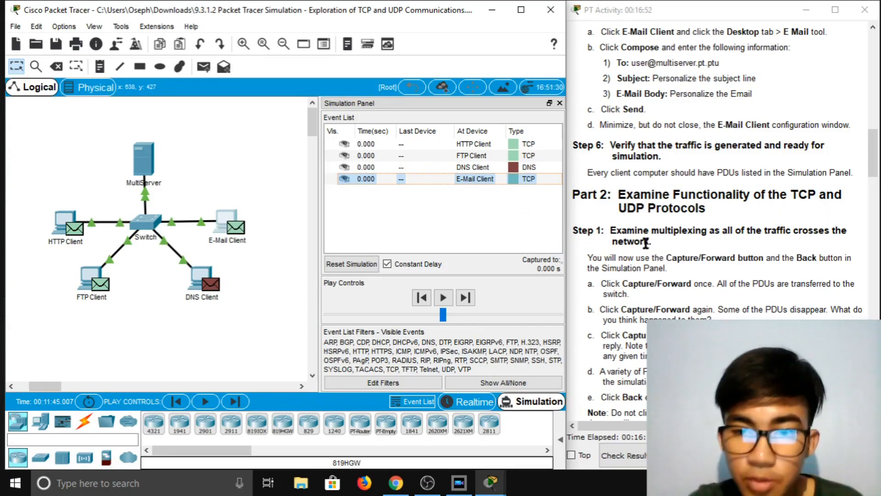
scroll(643, 243, down, 1)
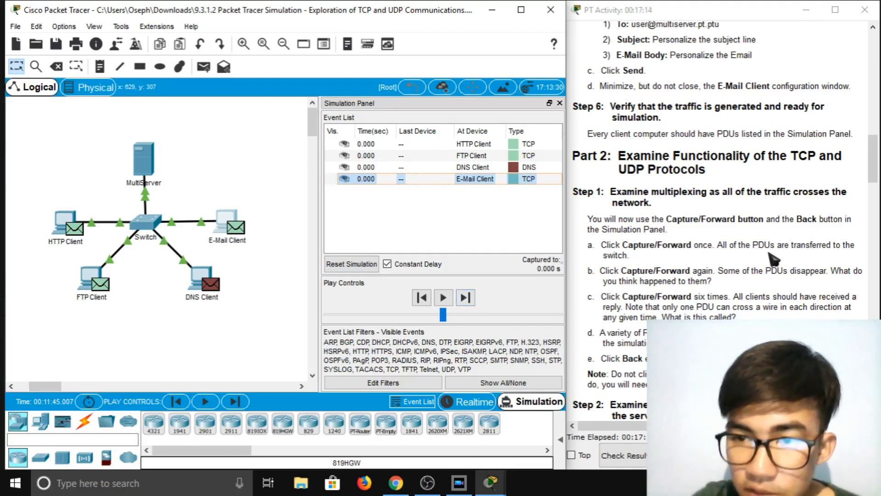
click(465, 298)
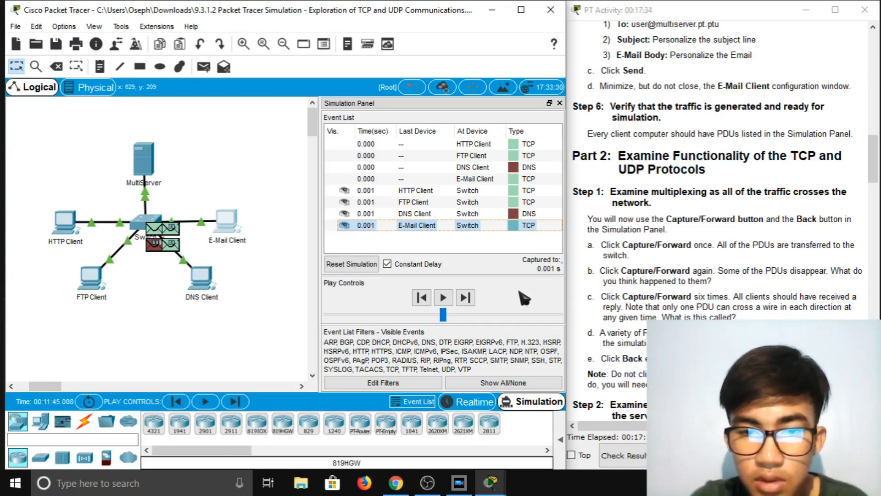
click(470, 298)
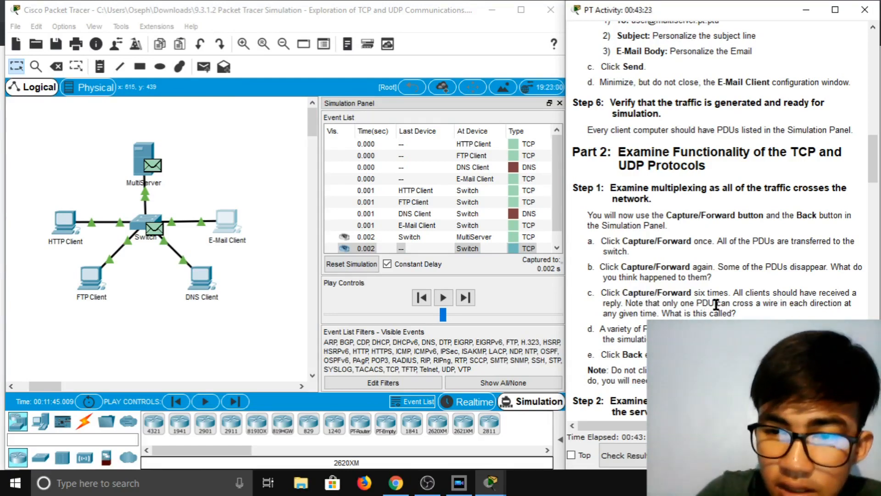
Capture the traffic forward six more steps to follow the replies to the clients.
click(468, 298)
click(466, 297)
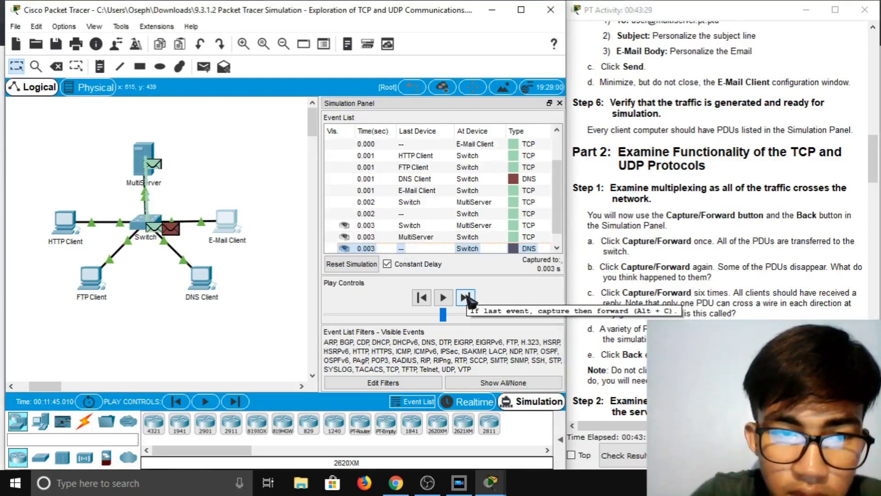
click(466, 297)
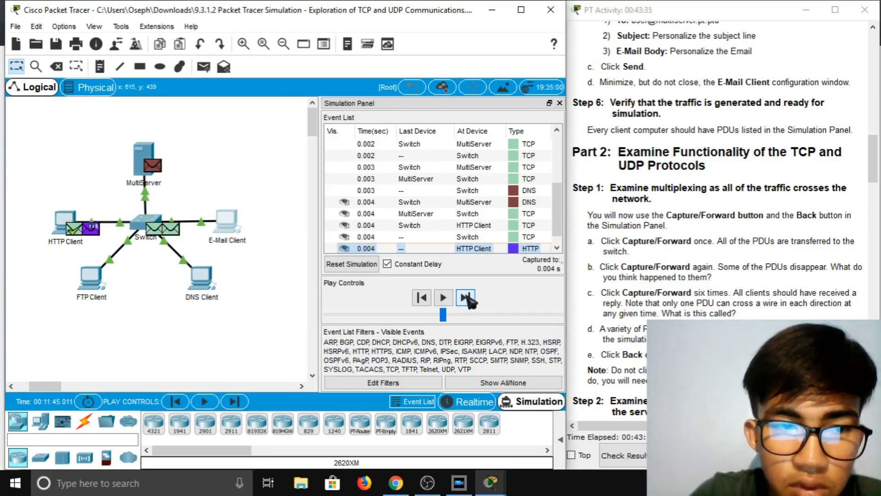
click(466, 298)
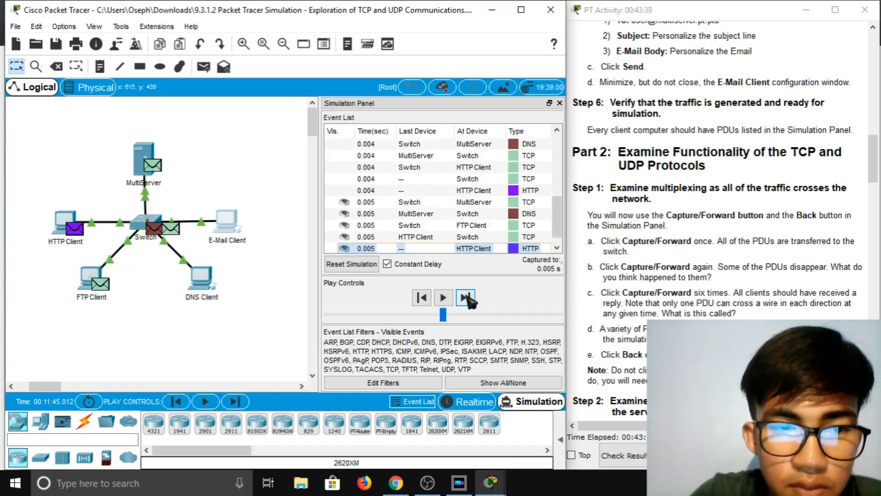
click(466, 298)
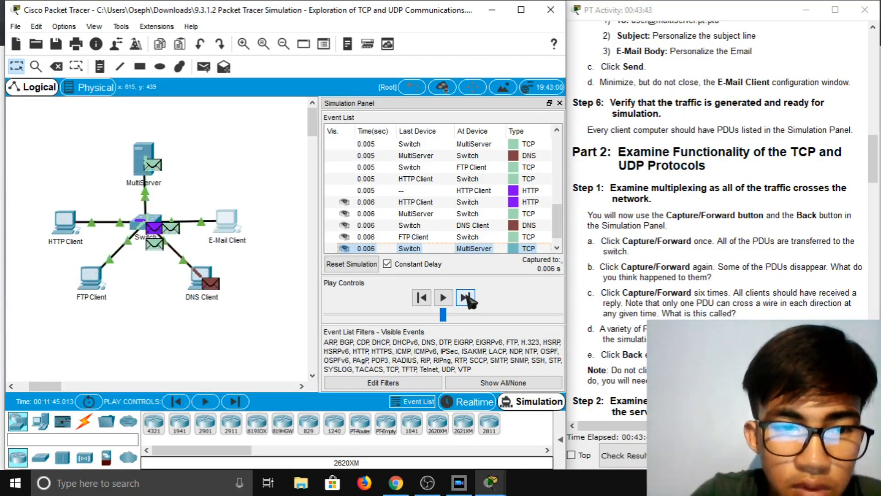
click(466, 298)
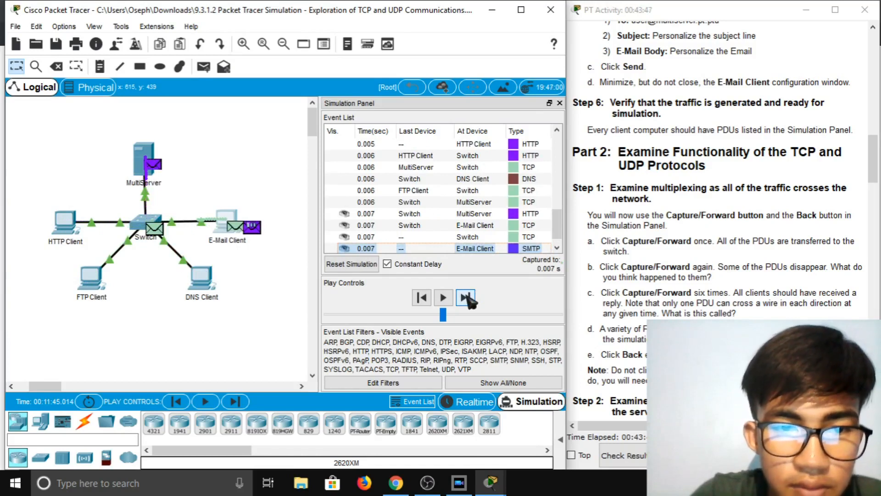
click(466, 297)
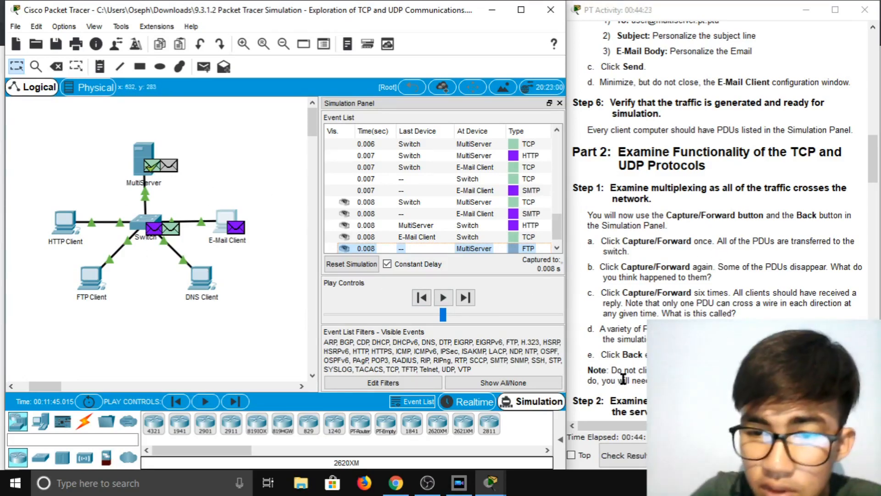
Step the simulation back eight times to its starting point at 0.000 seconds without using Reset Simulation.
scroll(642, 371, down, 1)
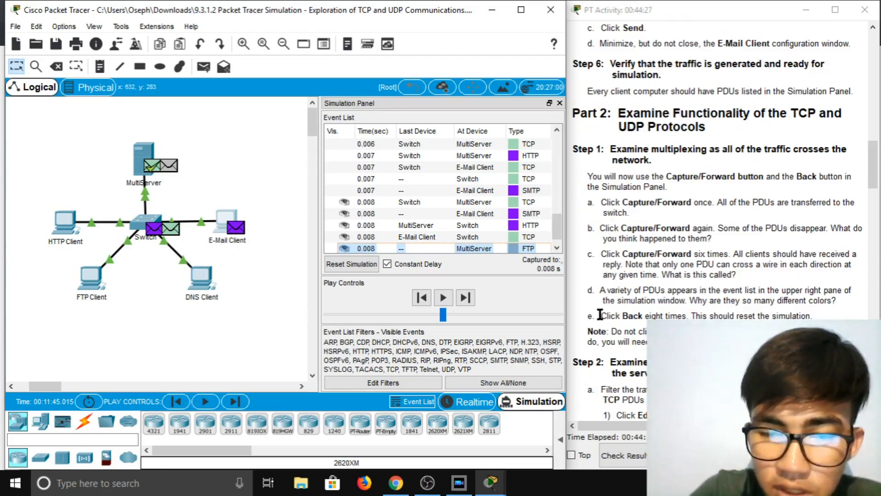
click(421, 298)
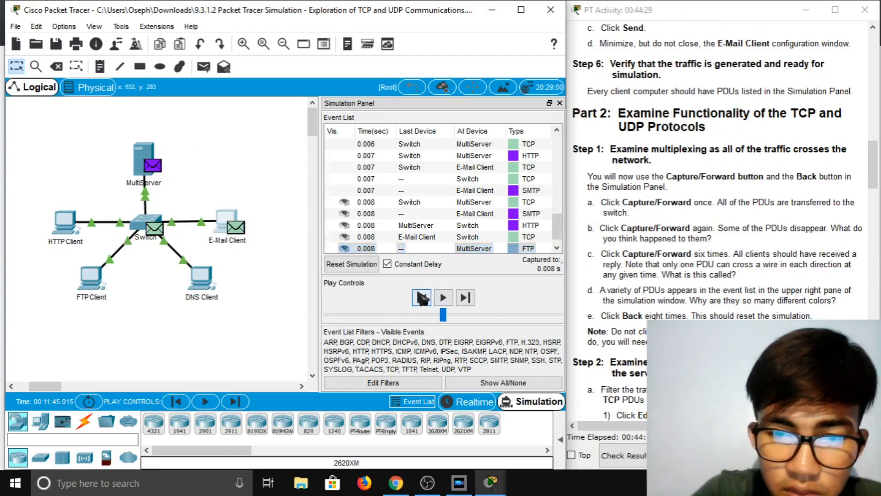
click(421, 300)
click(422, 298)
click(421, 298)
click(421, 298)
click(422, 298)
click(421, 299)
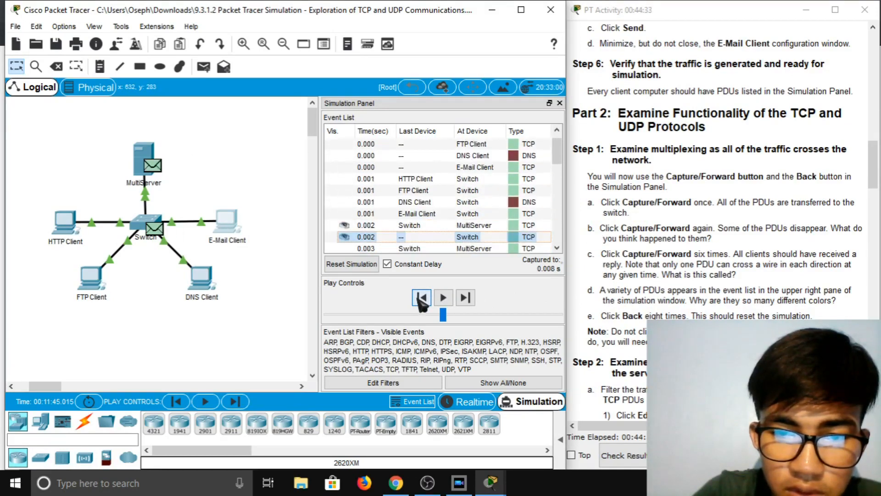
click(421, 299)
click(422, 298)
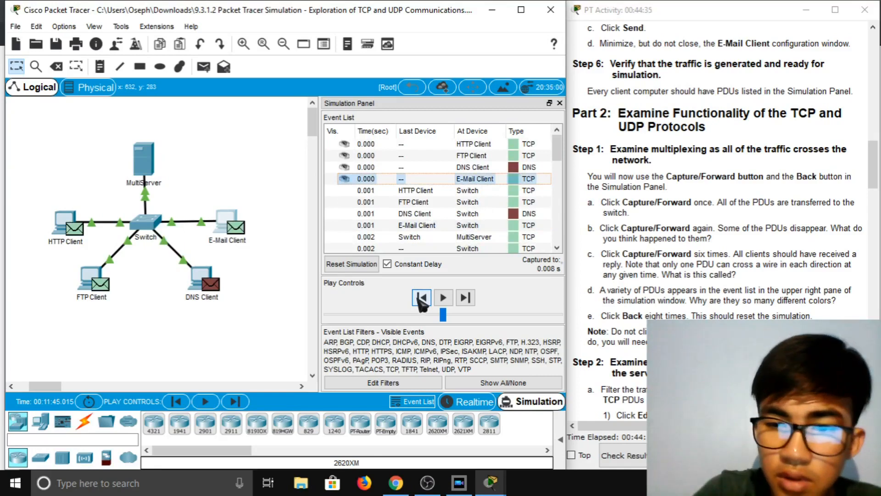
Filter the visible simulation events to show only HTTP and TCP traffic, and close the filter window.
scroll(755, 296, down, 1)
scroll(756, 296, down, 1)
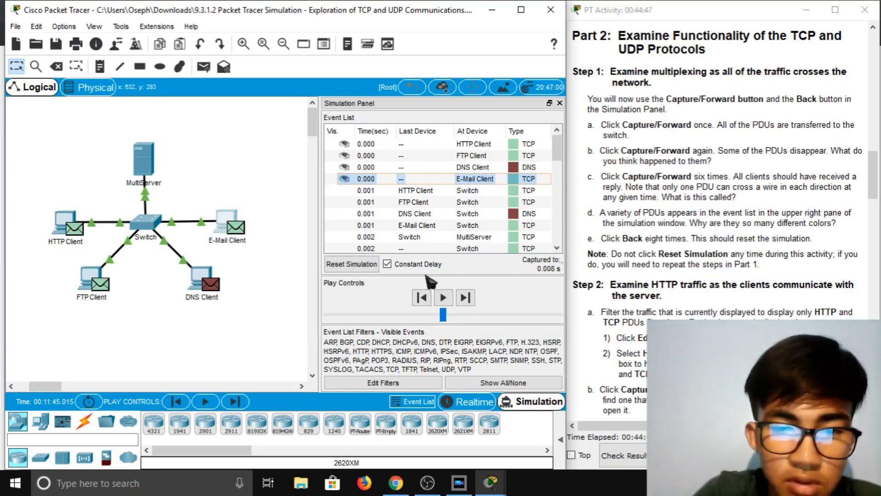
scroll(627, 288, down, 3)
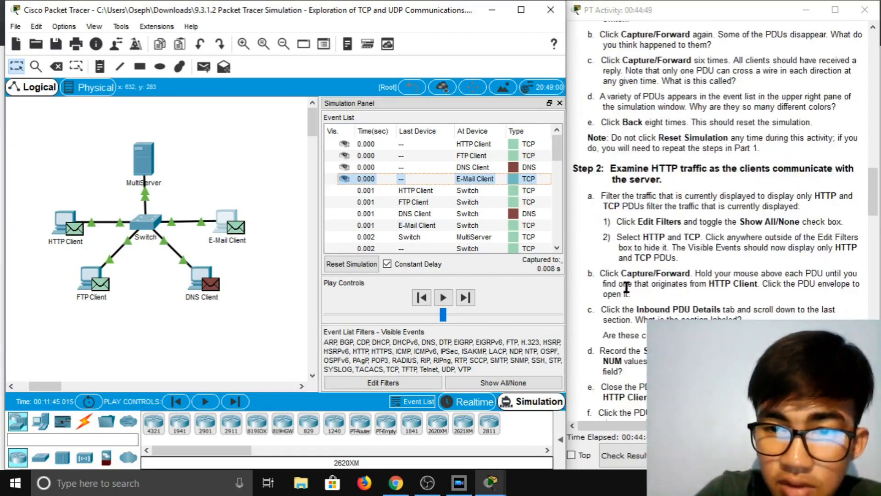
scroll(634, 224, down, 1)
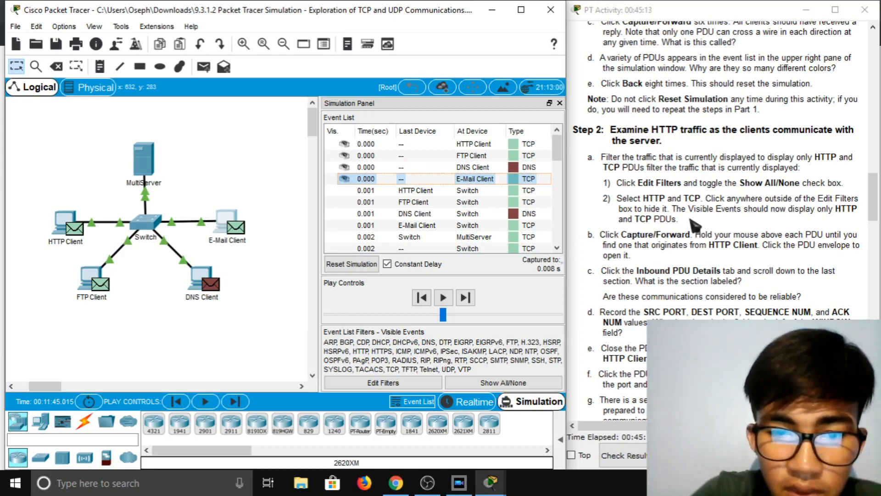
click(404, 384)
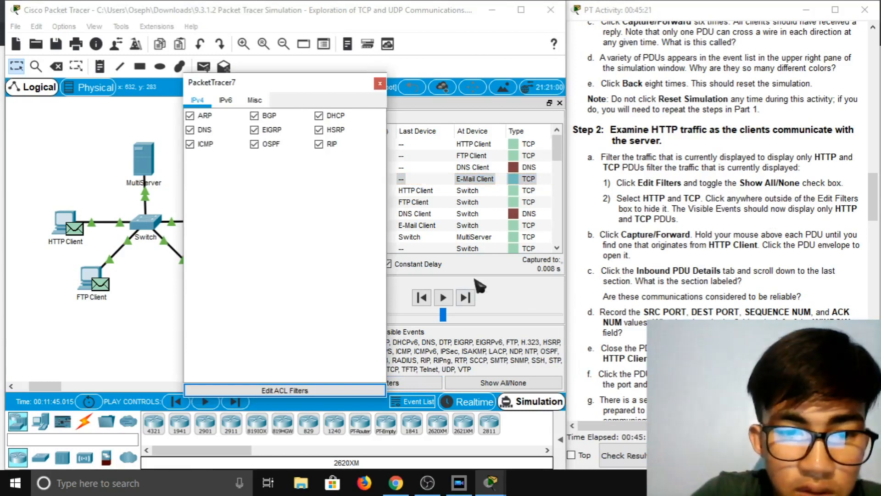
click(501, 383)
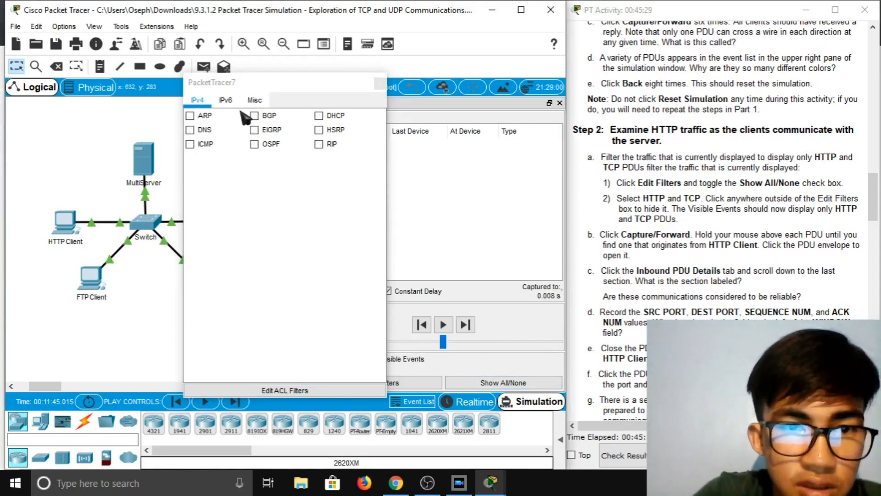
click(226, 101)
click(261, 100)
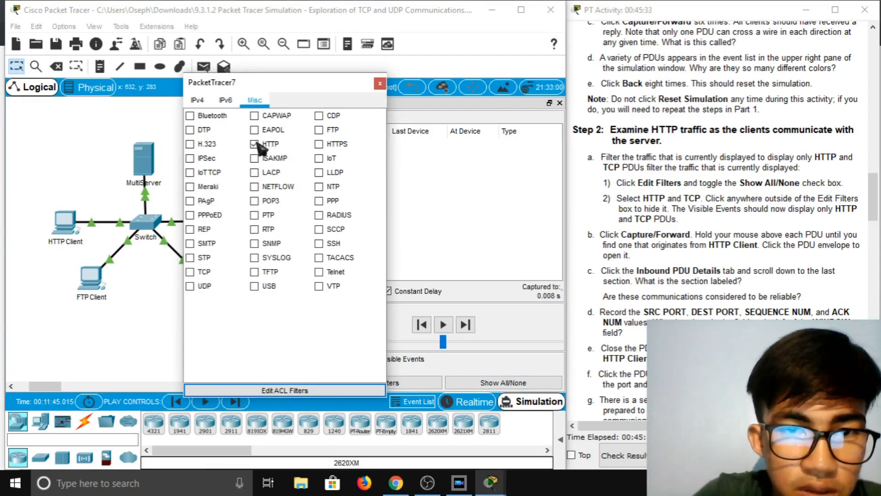
click(191, 271)
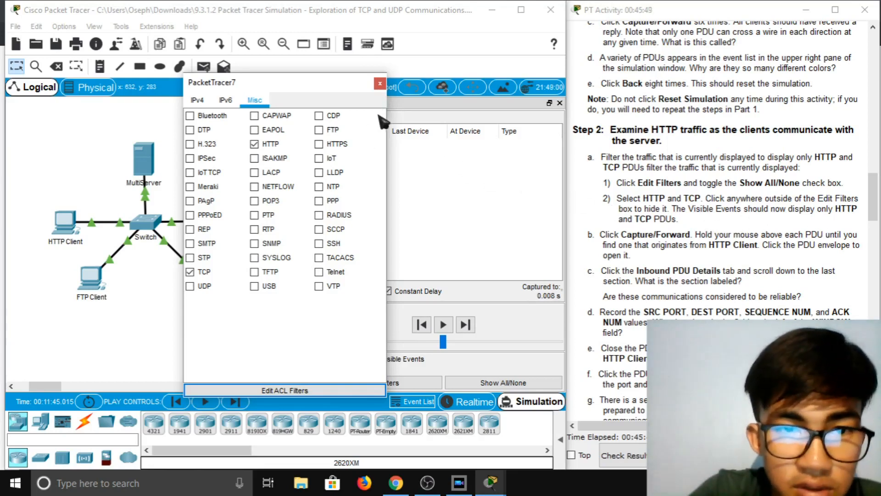
click(381, 83)
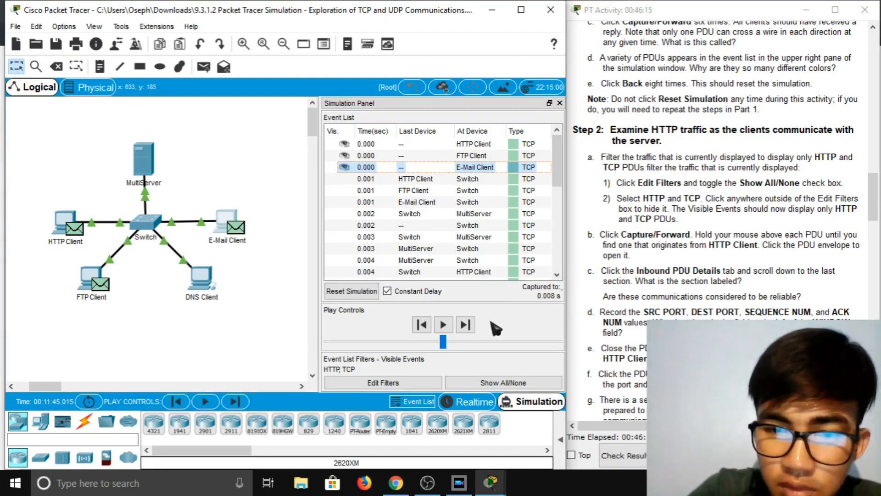
Advance the simulation one step and open the PDU at the switch that originates from HTTP Client.
click(466, 325)
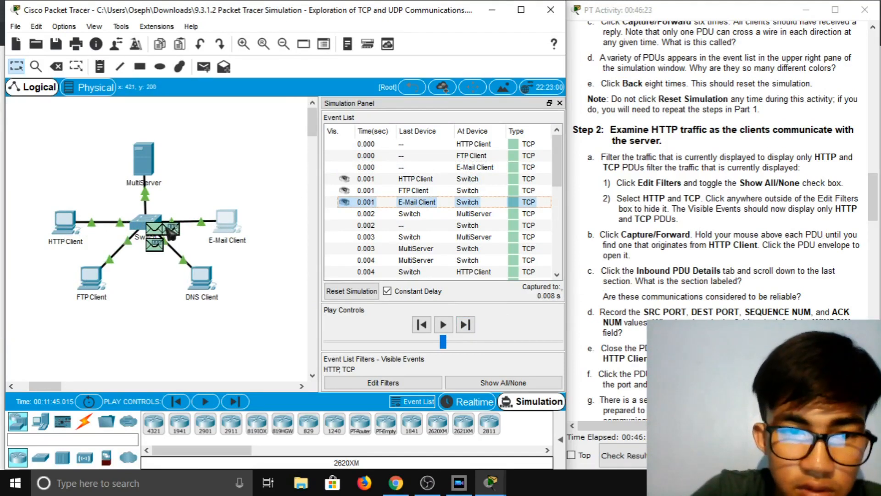
mouse_move(161, 234)
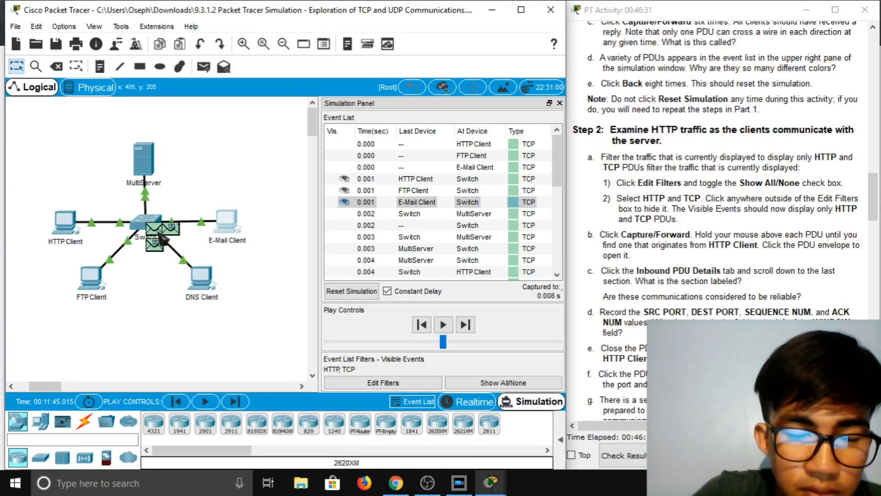
click(160, 233)
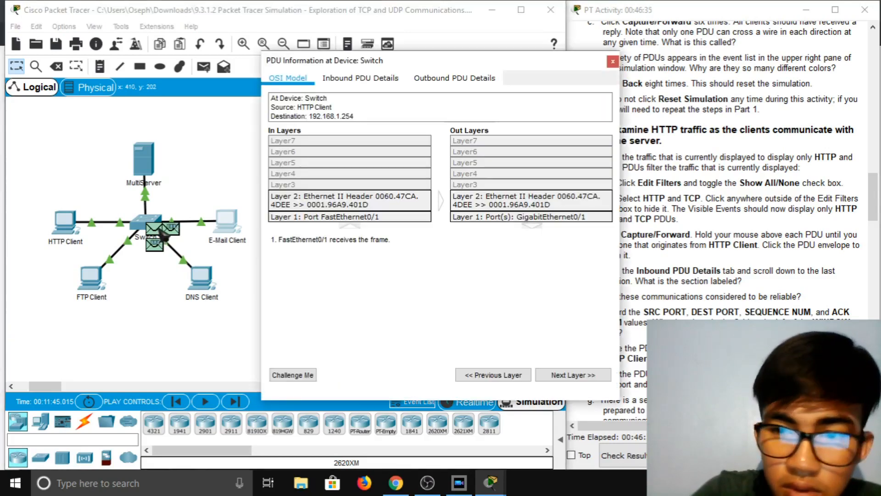
Move the PDU window clear of the instructions and examine the TCP section of the inbound PDU details.
drag(505, 68, 423, 45)
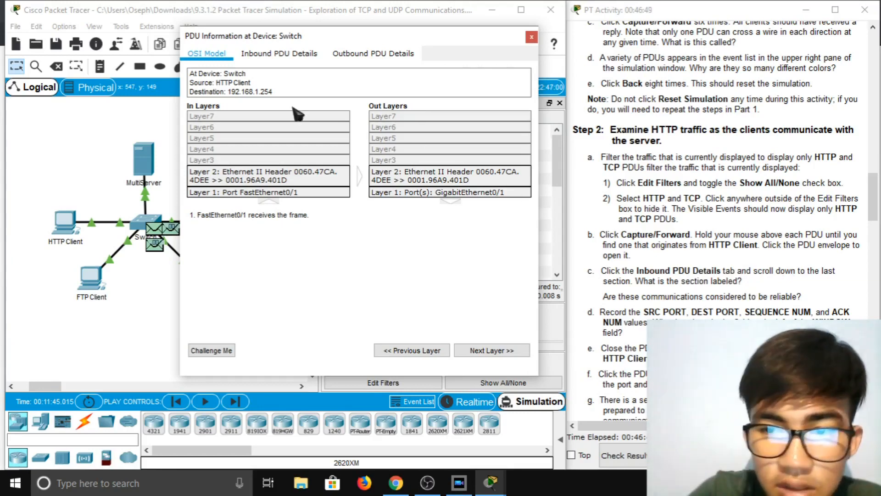
click(261, 56)
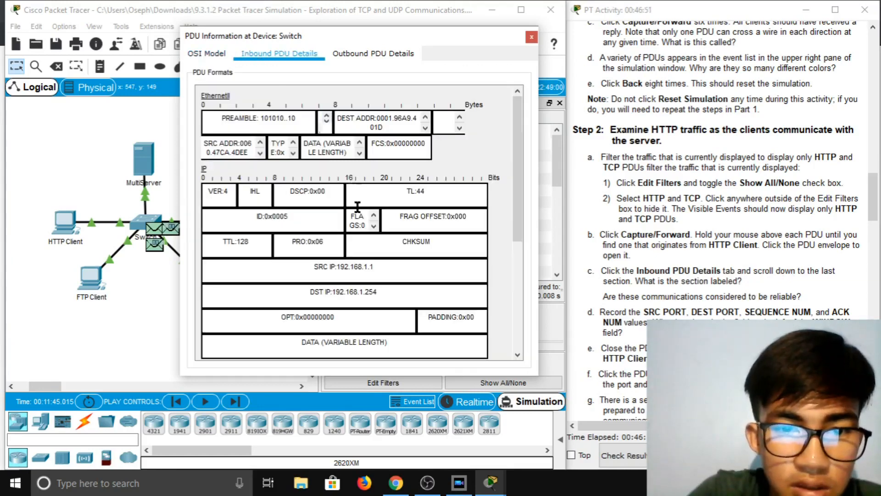
scroll(358, 204, down, 5)
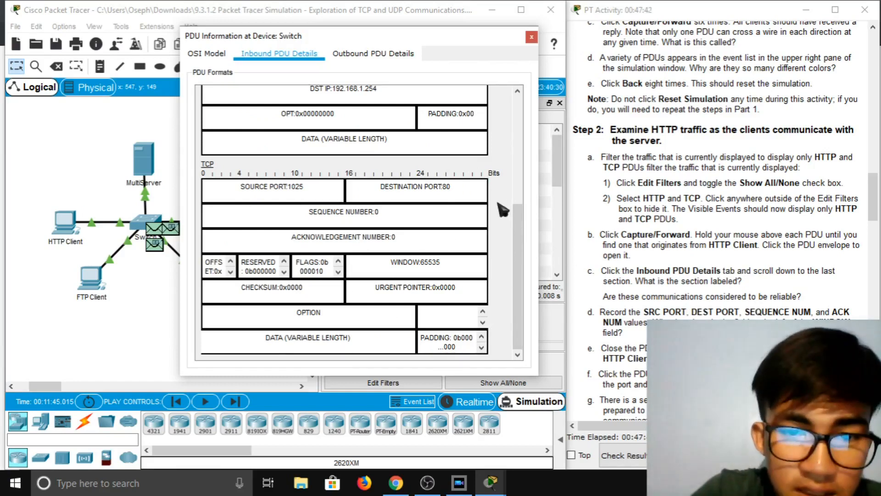
Examine the IP and TCP sections of the inbound PDU details, including the ports, sequence and acknowledgement numbers and flags, and close the PDU window.
scroll(463, 271, up, 3)
scroll(464, 272, up, 2)
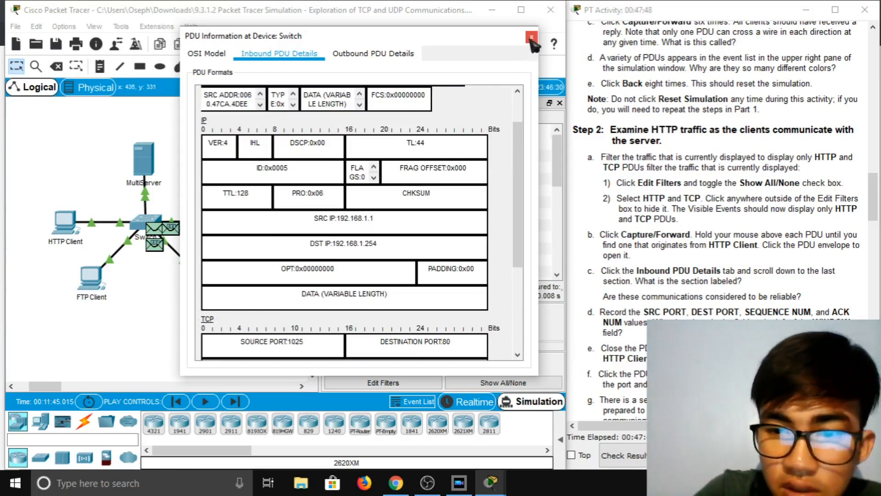
scroll(679, 268, down, 1)
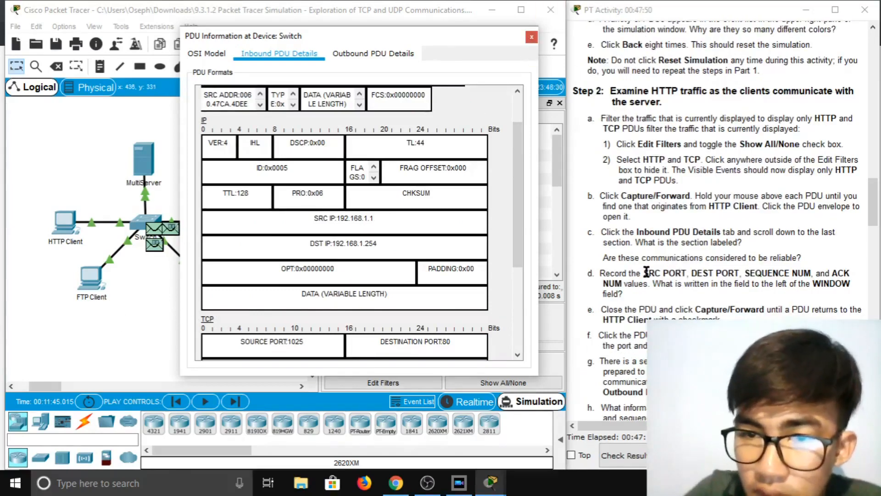
scroll(607, 280, down, 1)
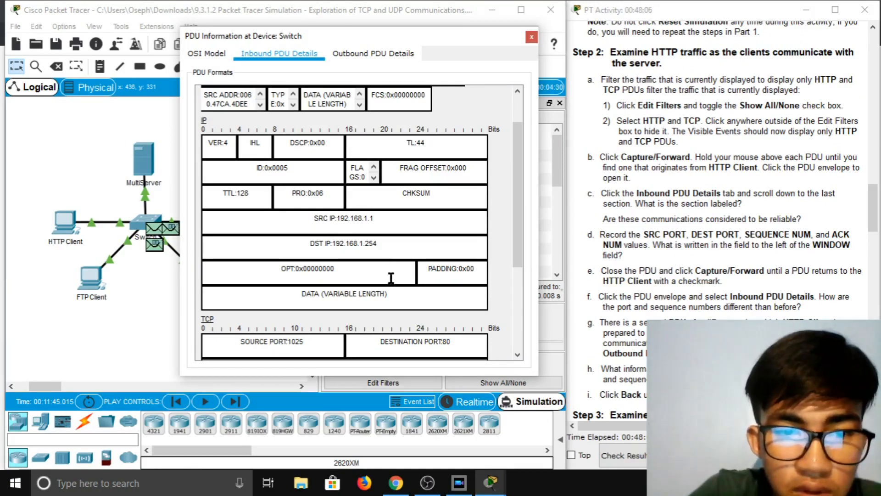
scroll(395, 326, down, 1)
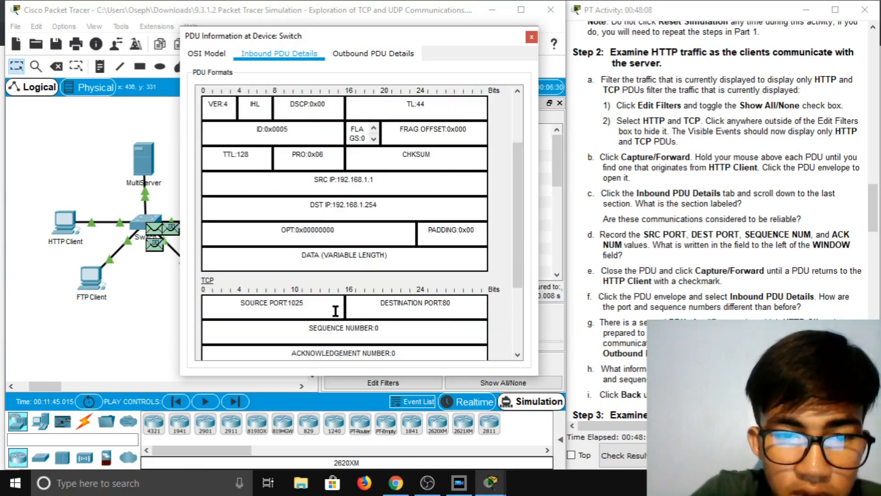
scroll(335, 311, down, 2)
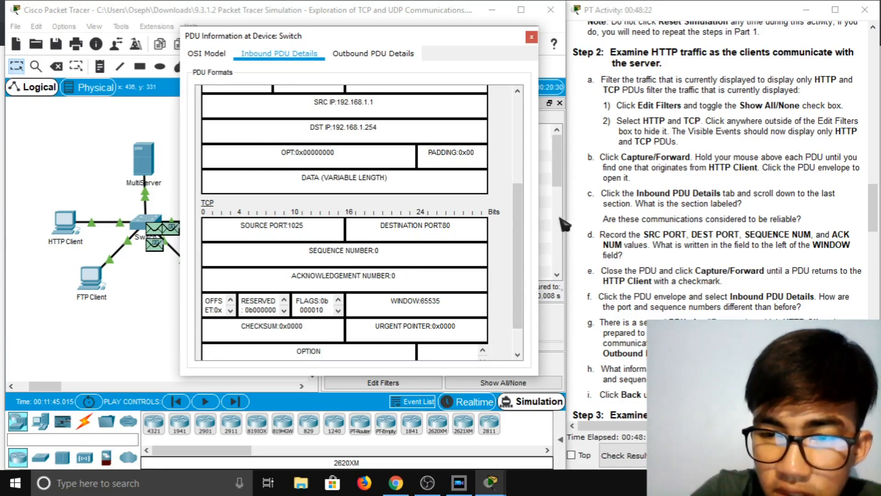
scroll(394, 277, down, 1)
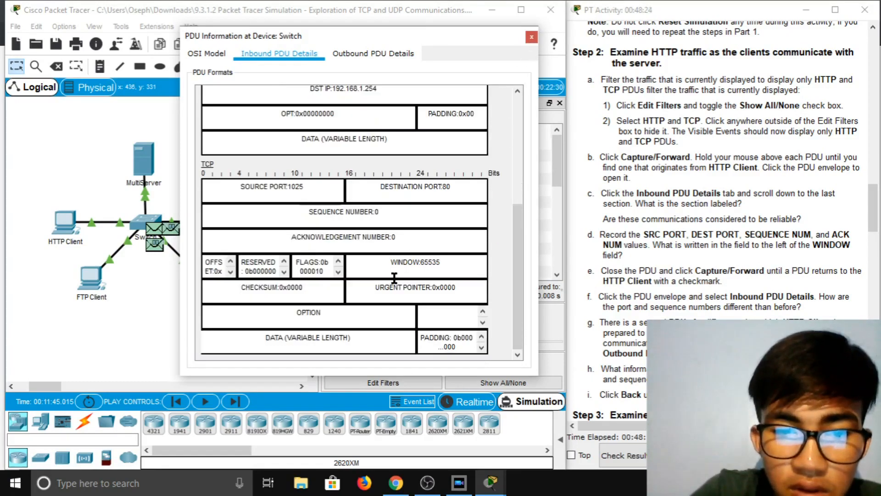
click(532, 37)
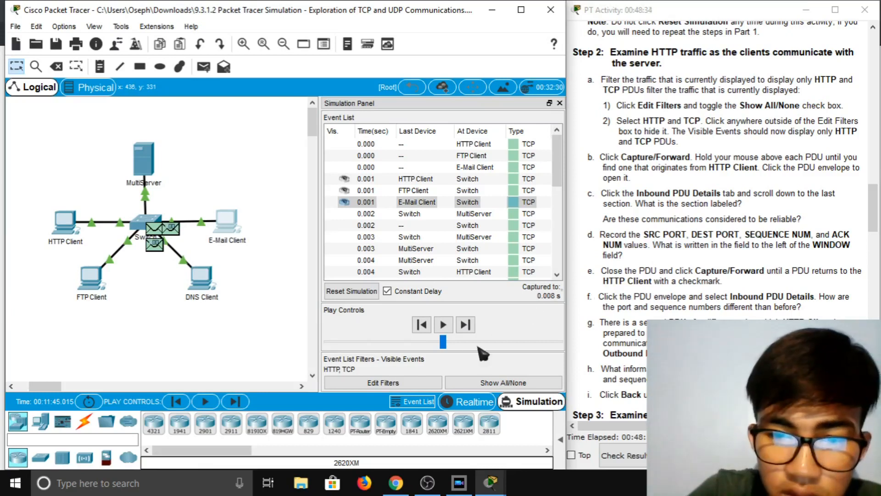
Advance the simulation three steps until a PDU returns to HTTP Client with a checkmark.
click(466, 325)
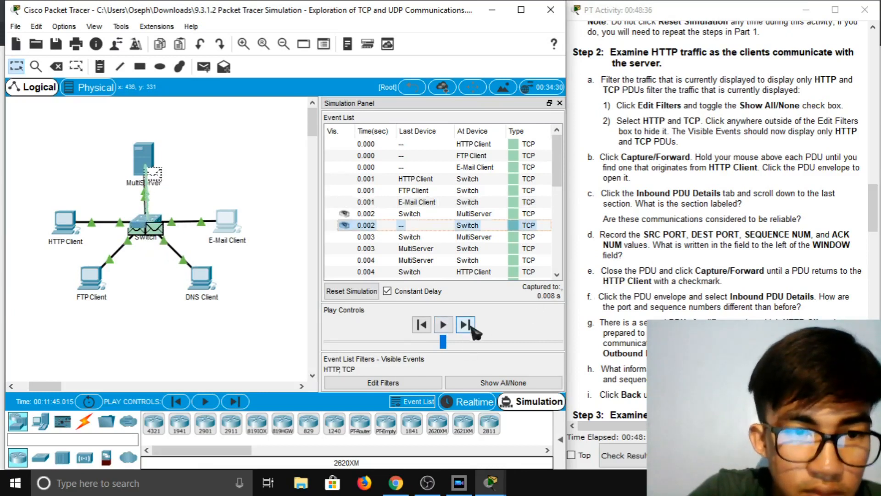
click(465, 325)
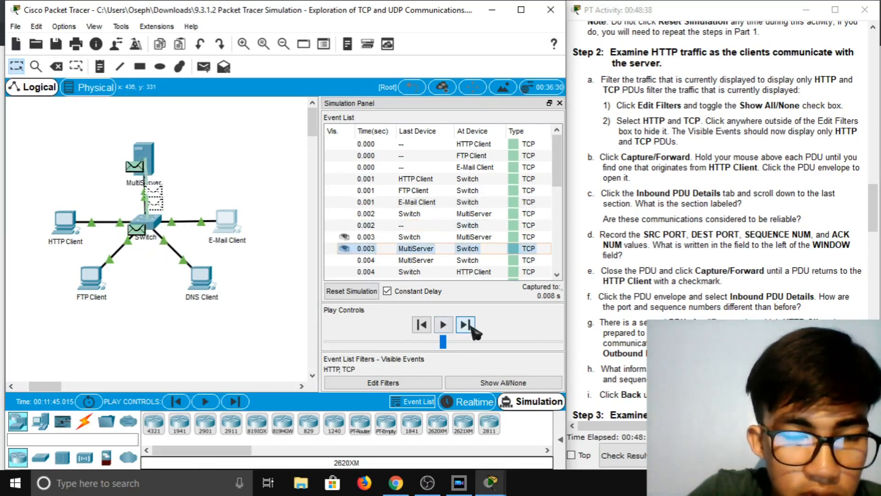
click(465, 324)
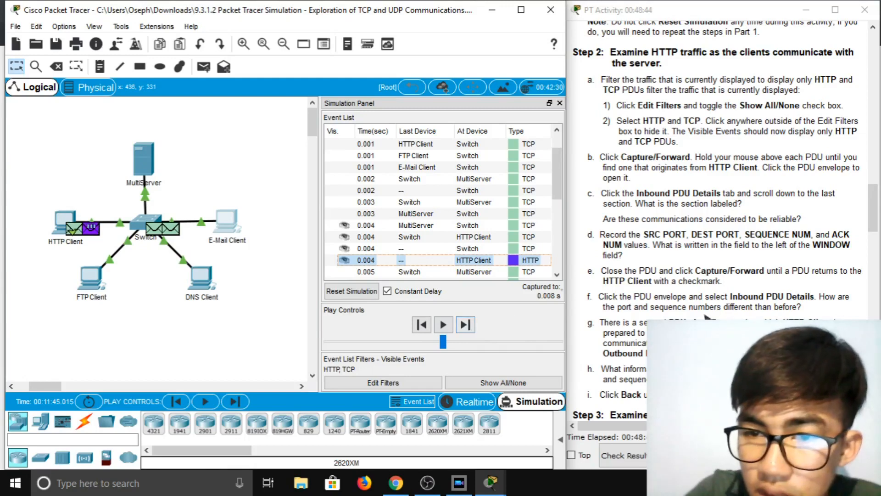
Read the Step 2 instructions about the two PDUs at HTTP Client and look through the simulation event list.
scroll(631, 300, down, 2)
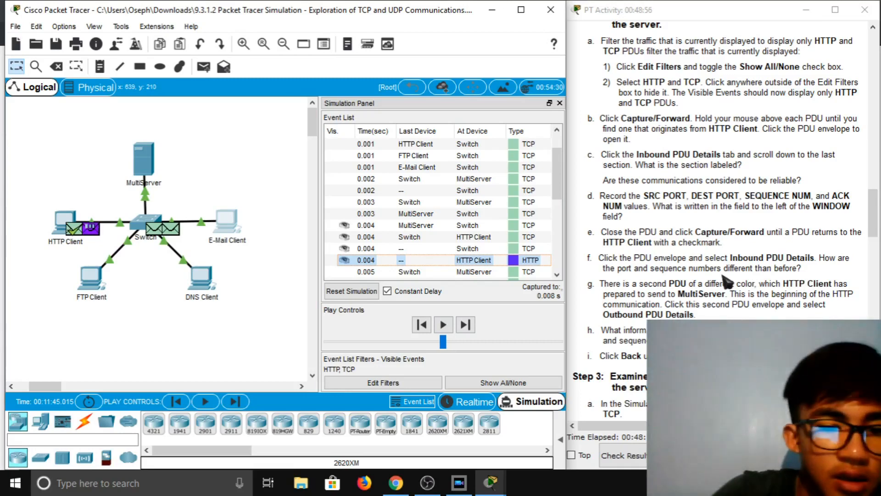
scroll(506, 246, down, 1)
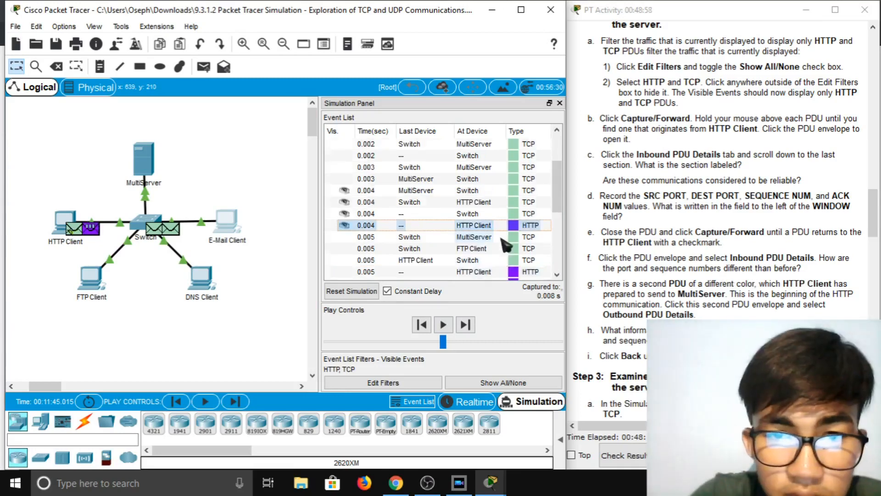
scroll(506, 245, down, 1)
scroll(506, 245, up, 2)
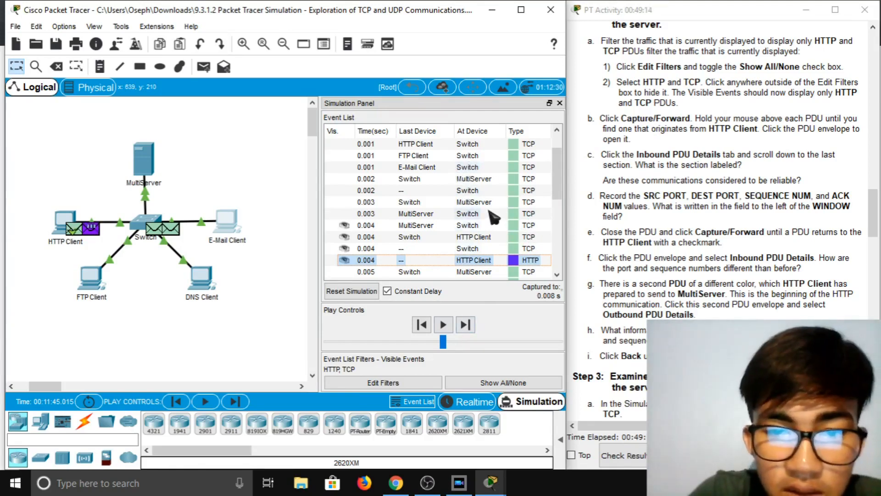
scroll(496, 214, down, 5)
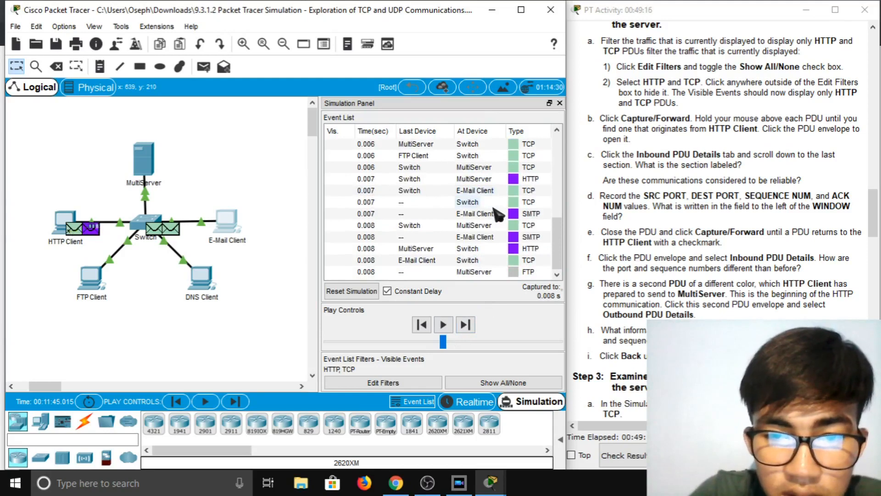
scroll(501, 213, up, 2)
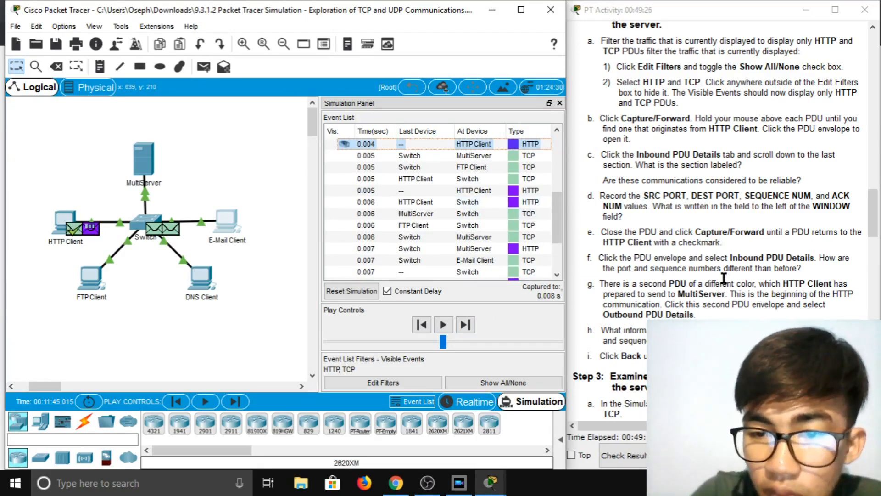
scroll(732, 285, down, 1)
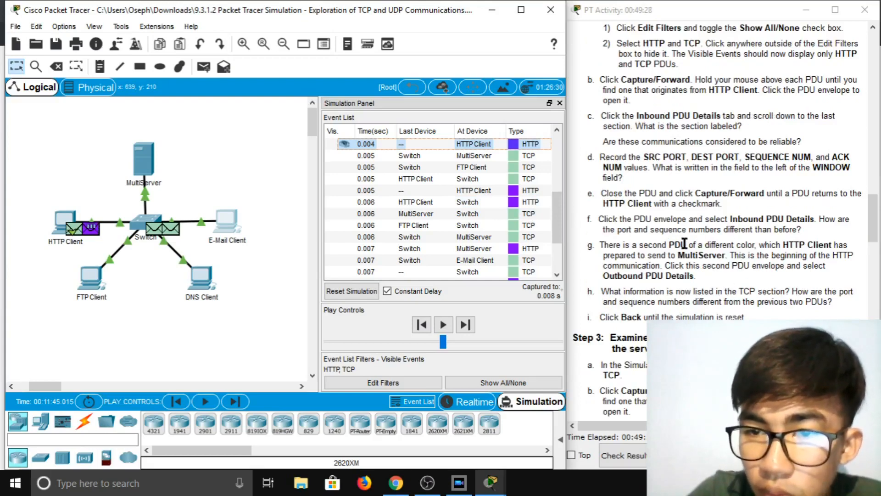
scroll(672, 232, up, 1)
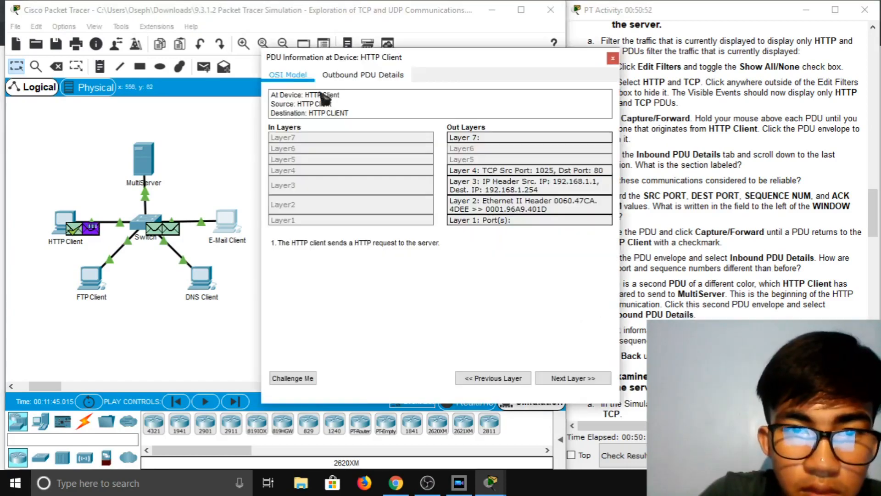
Examine the TCP and HTTP request sections of the HTTP PDU's outbound details at HTTP Client, and close the PDU window.
click(357, 75)
scroll(416, 222, down, 6)
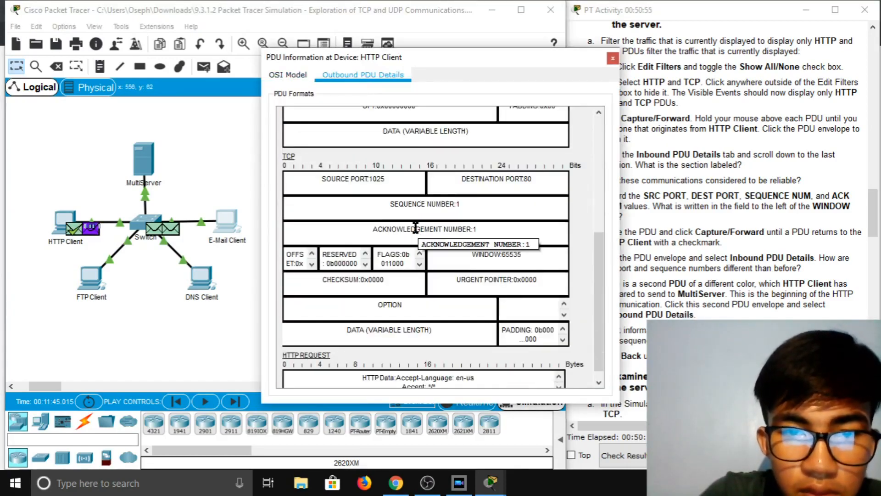
scroll(418, 226, down, 1)
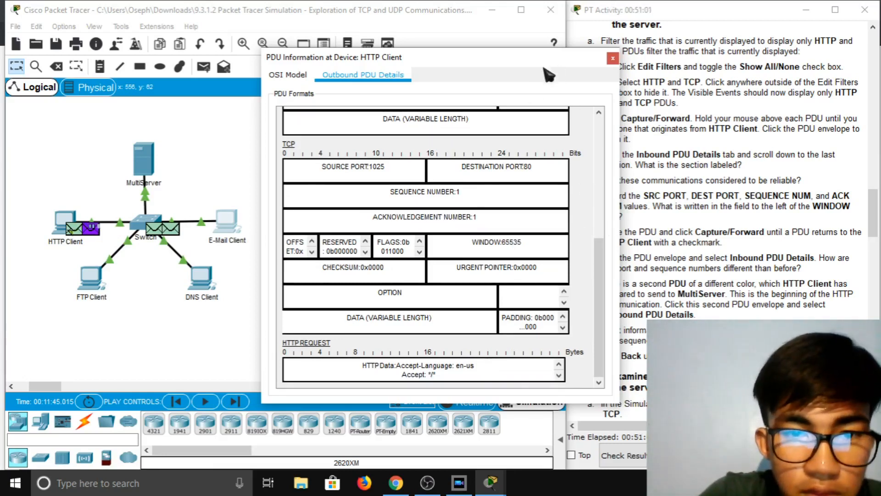
drag(535, 61, 376, 42)
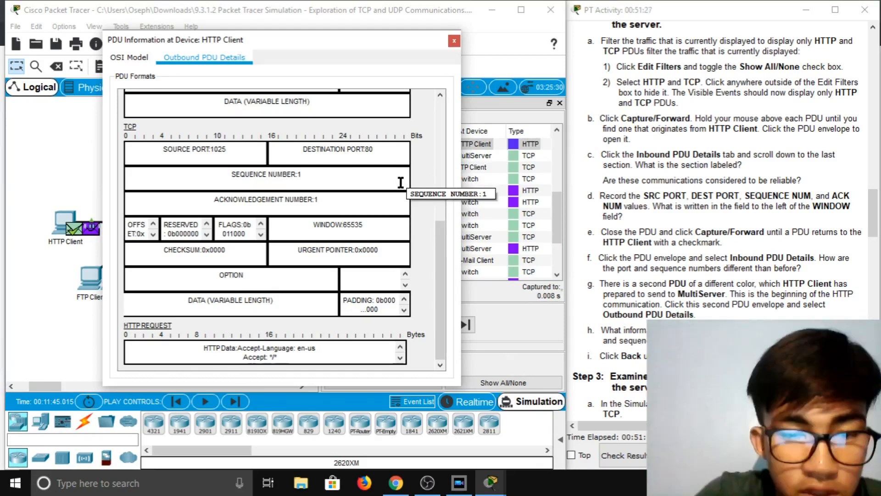
click(454, 41)
Step the simulation back from the HTTP exchange to its starting point at 0.000 seconds.
scroll(669, 301, down, 1)
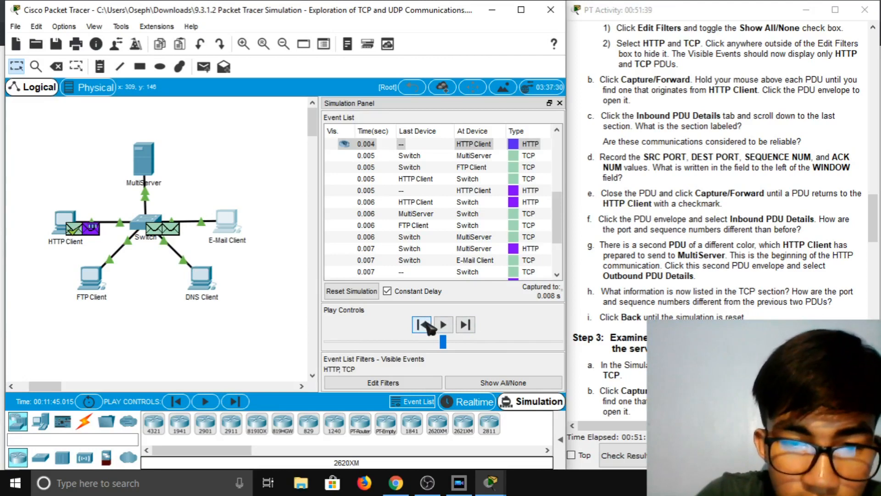
click(425, 325)
click(425, 325)
click(425, 325)
click(425, 325)
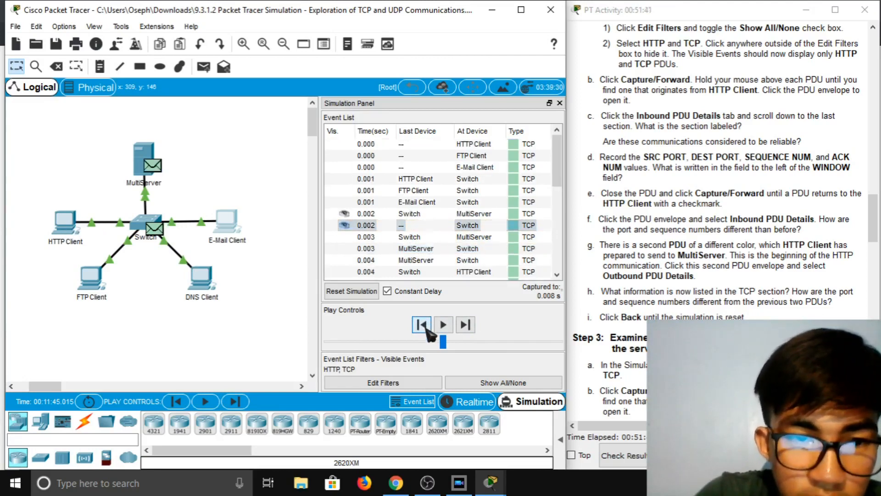
click(421, 325)
click(421, 325)
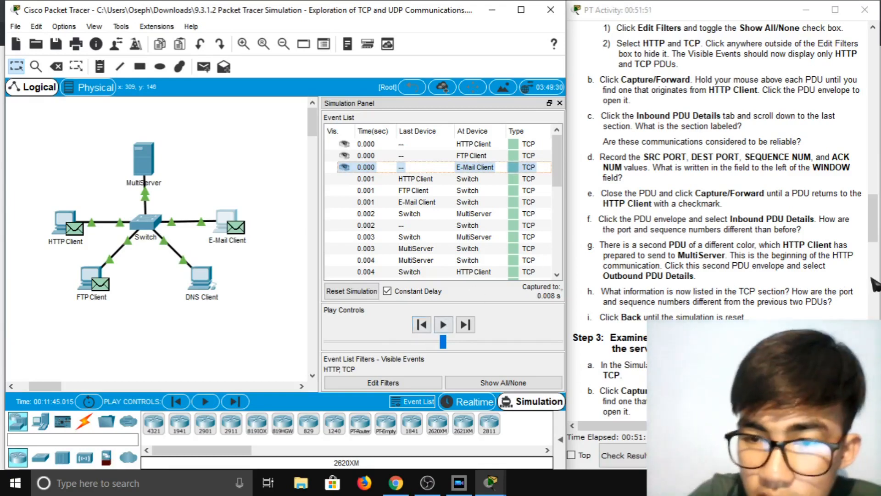
Change the visible event filters for Step 3 to show only FTP and TCP traffic, and close the filter window.
scroll(720, 258, down, 3)
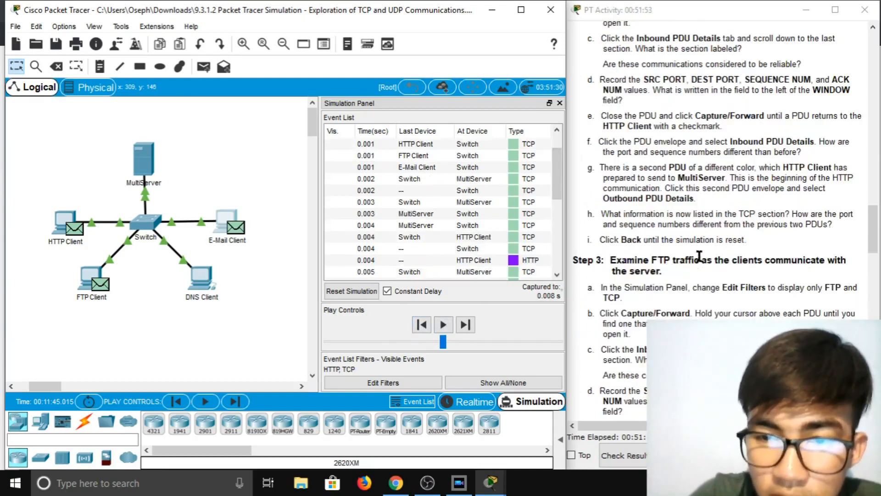
scroll(734, 244, down, 3)
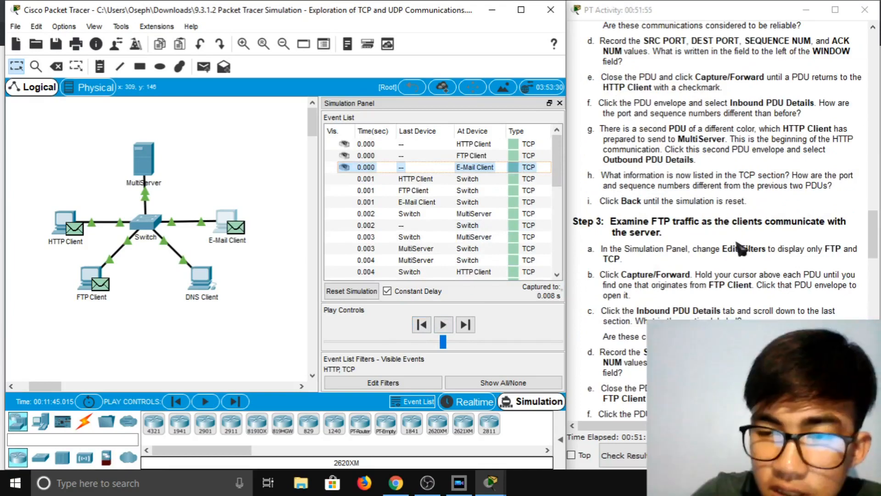
scroll(730, 234, down, 2)
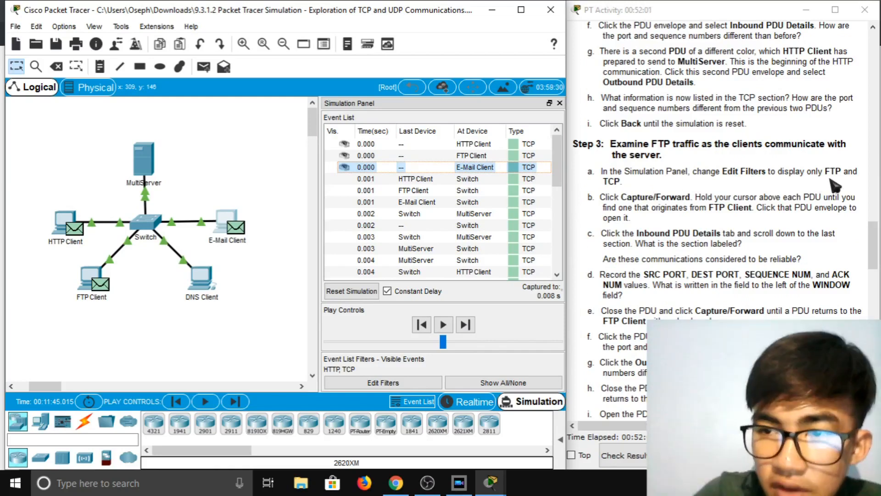
click(420, 383)
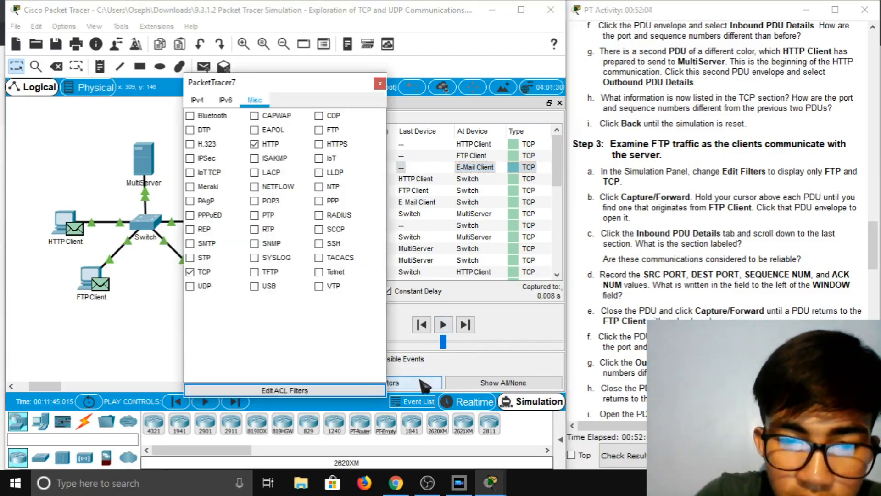
click(270, 145)
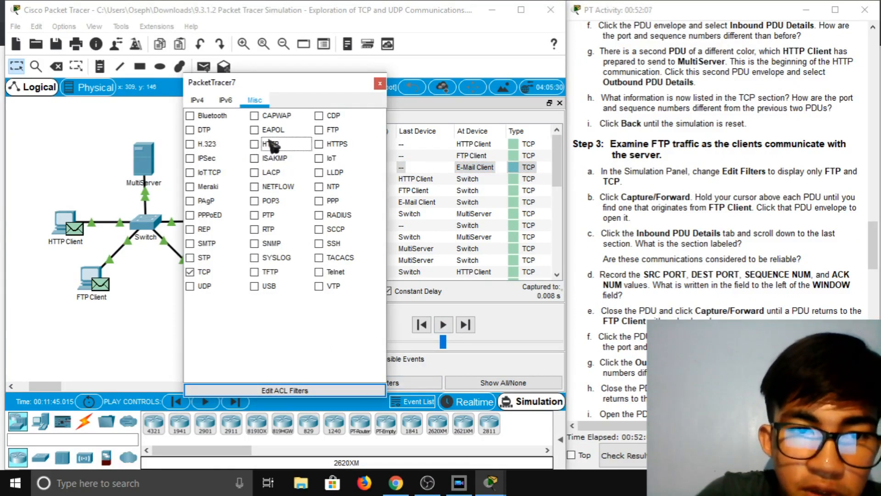
click(318, 131)
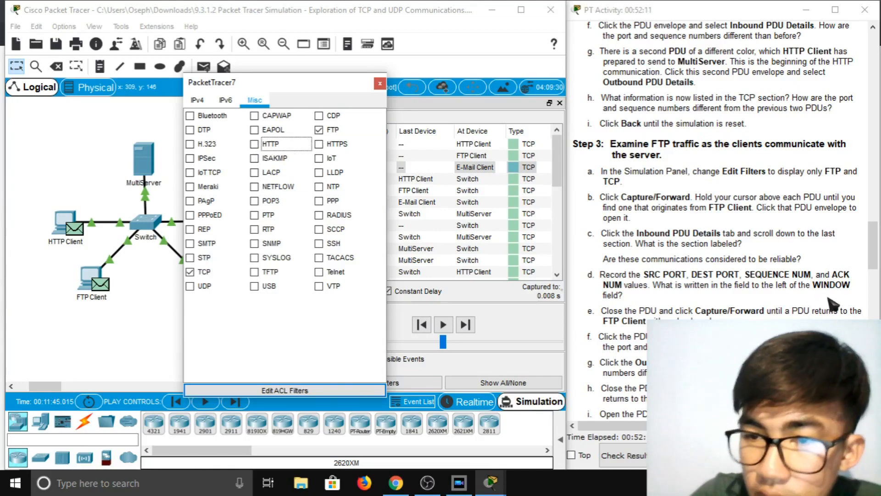
scroll(720, 209, down, 3)
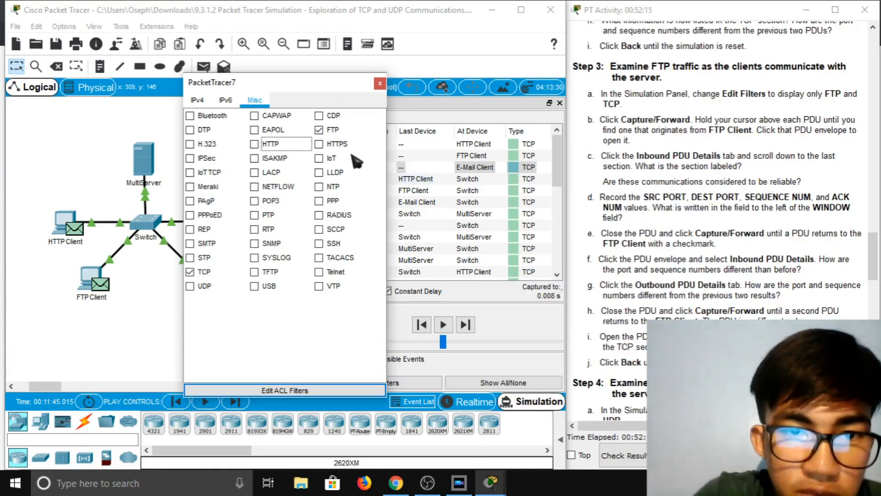
click(380, 83)
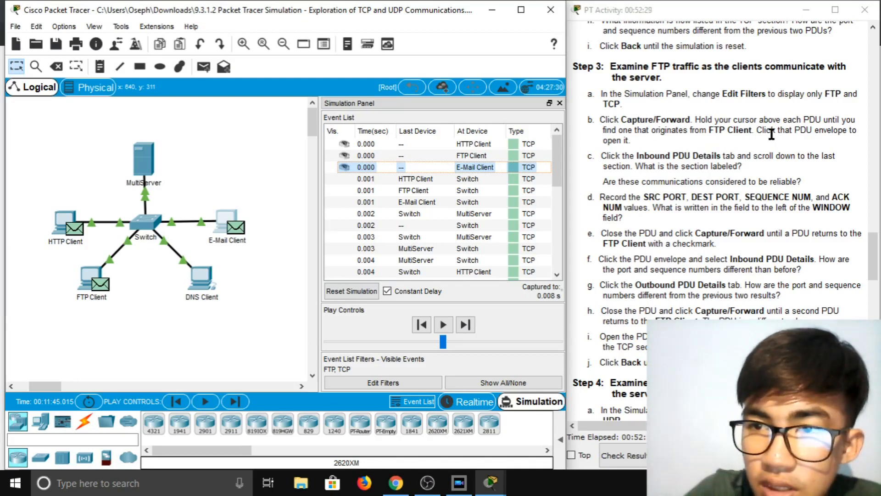
Advance the simulation five steps to 0.005 seconds, until a PDU returns to FTP Client with a checkmark.
click(466, 324)
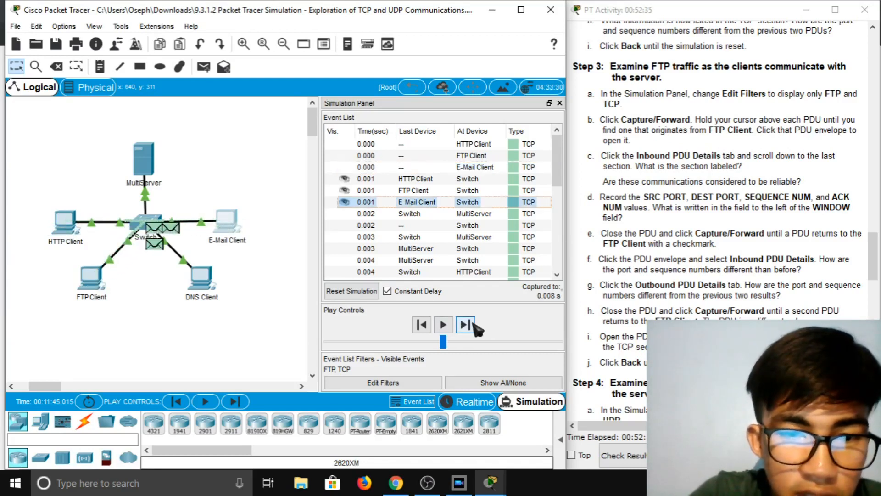
click(466, 325)
click(473, 325)
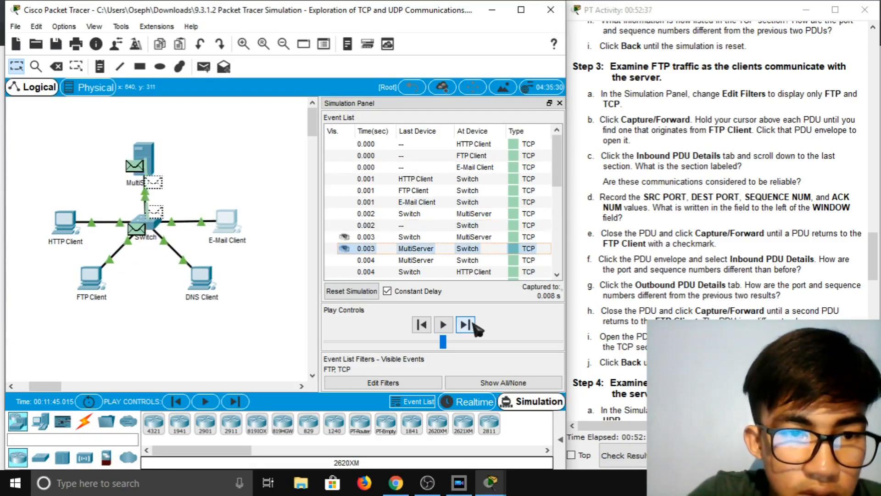
click(473, 325)
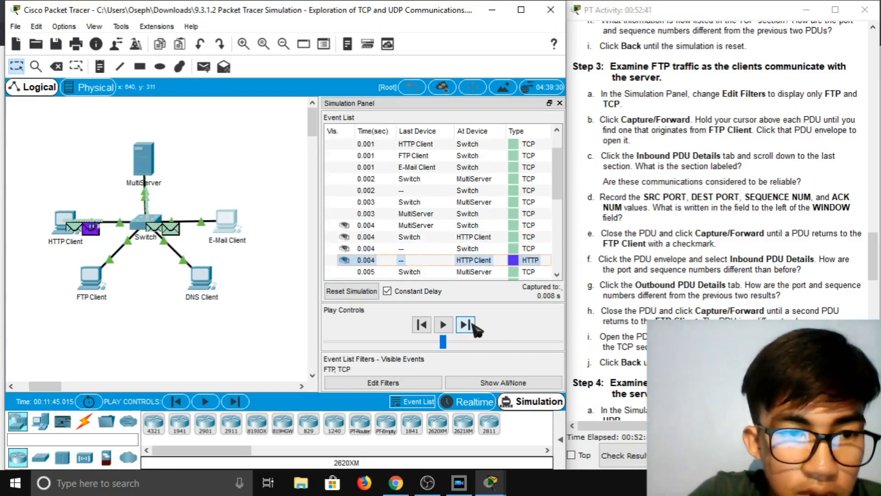
click(473, 325)
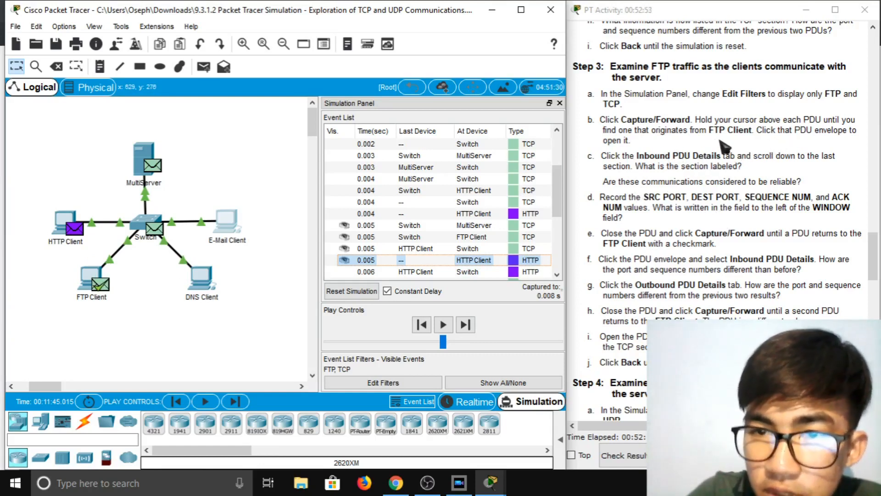
Open the checkmarked PDU at FTP Client and examine the TCP section of its inbound details against the Step 3 questions.
click(100, 288)
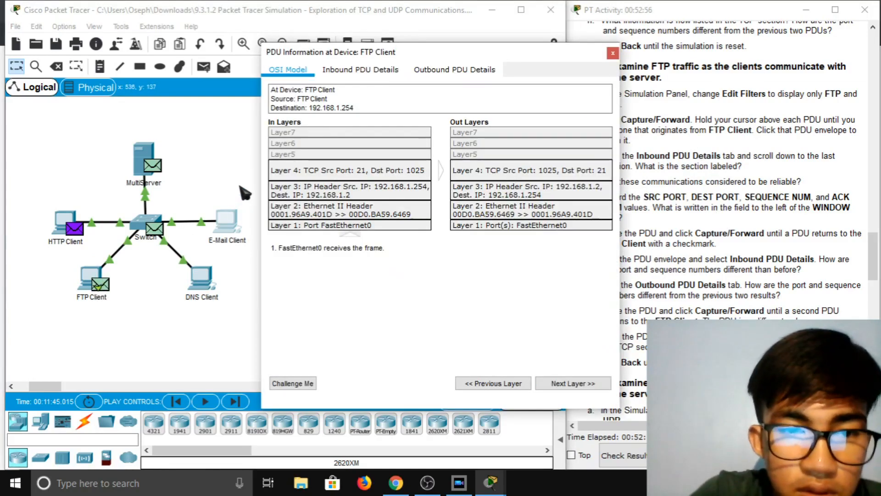
click(391, 70)
drag(449, 53, 375, 25)
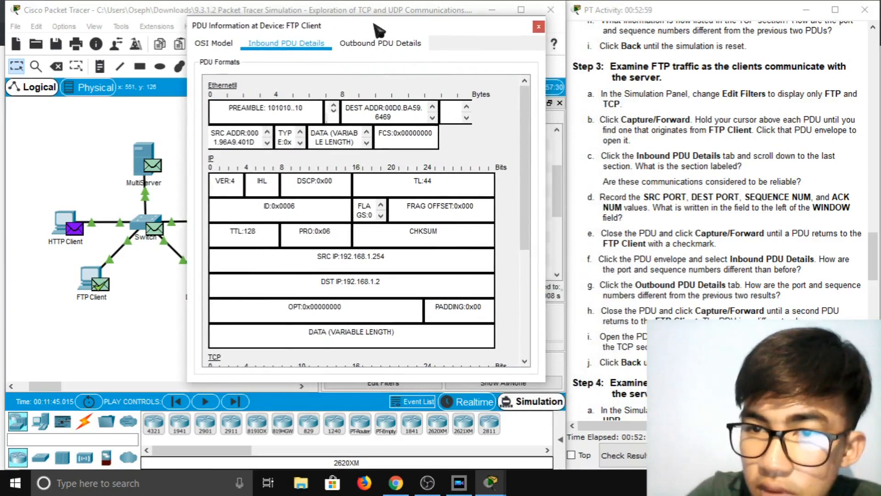
scroll(363, 216, down, 4)
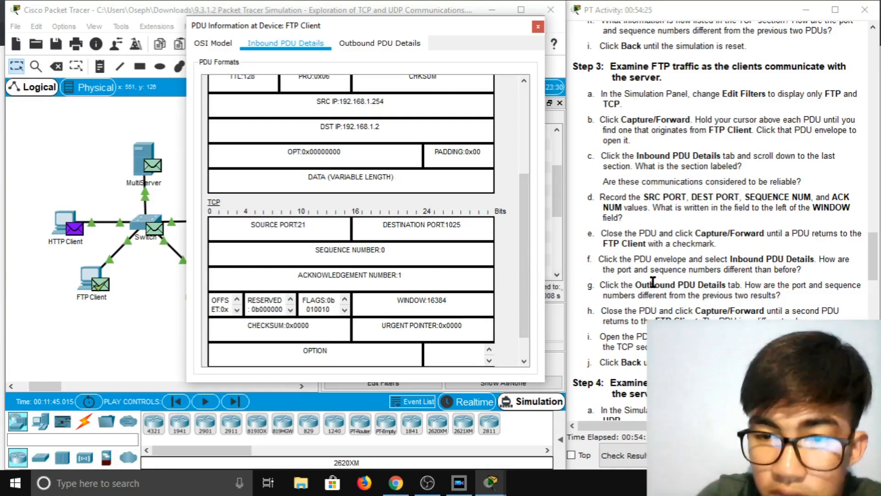
scroll(647, 260, down, 2)
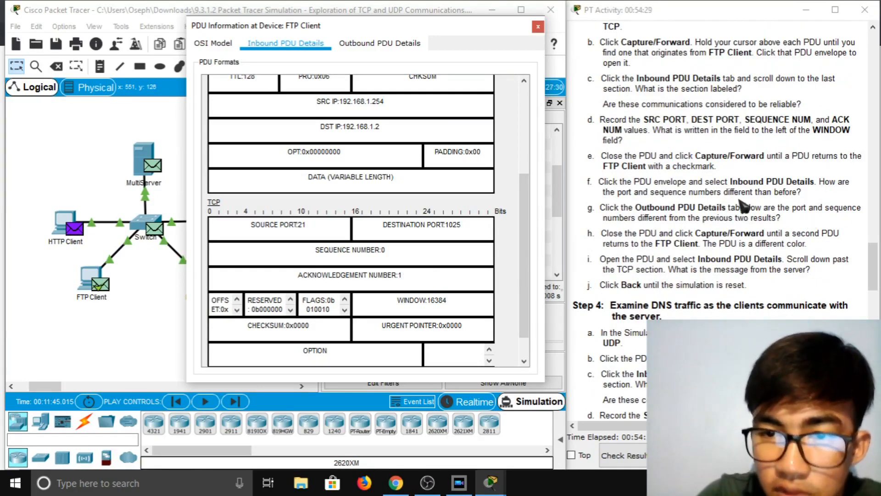
Examine the TCP section of the FTP Client PDU's outbound details, and close the PDU window.
click(413, 44)
scroll(410, 174, down, 5)
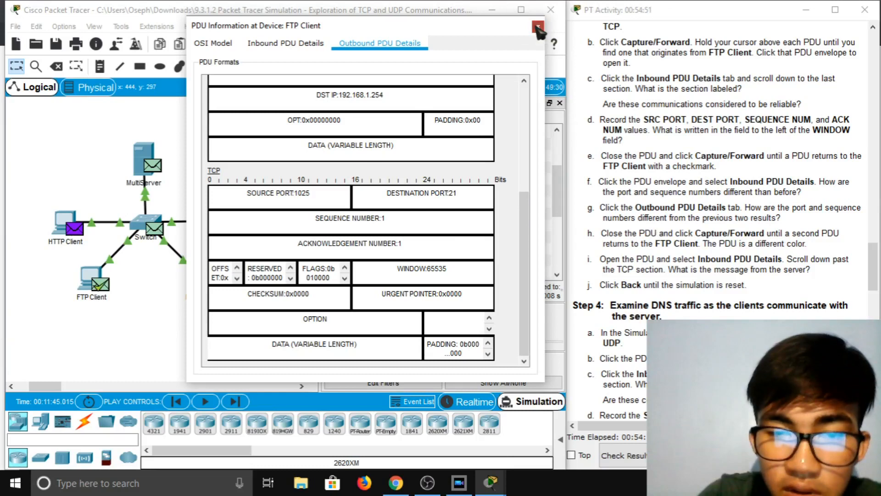
click(538, 28)
Move the simulation to 0.010 seconds, where the second, differently coloured PDU is at FTP Client.
click(466, 326)
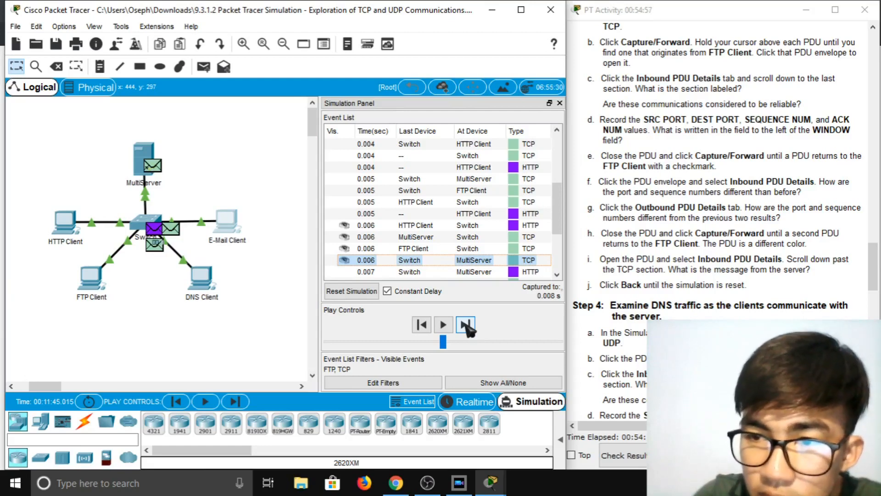
click(466, 326)
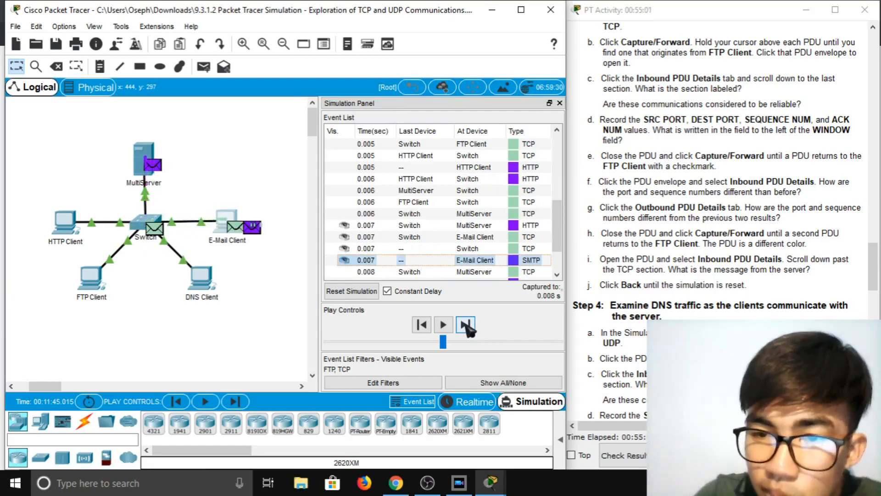
click(465, 326)
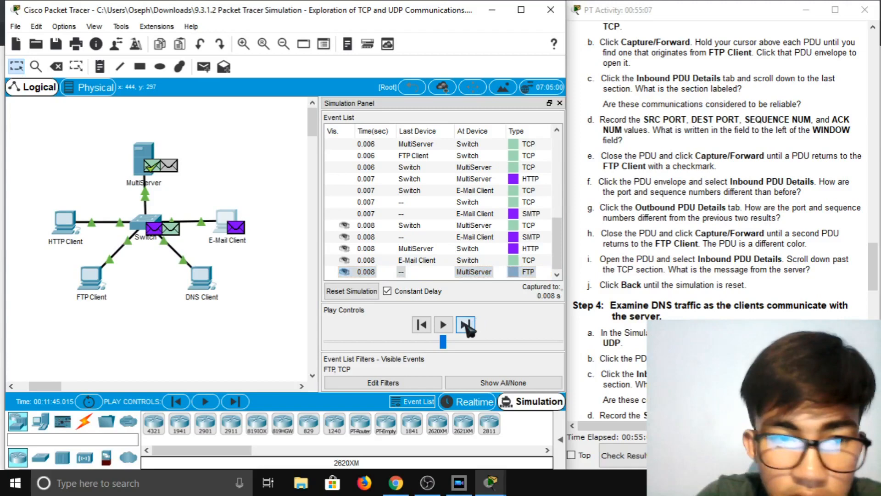
click(471, 328)
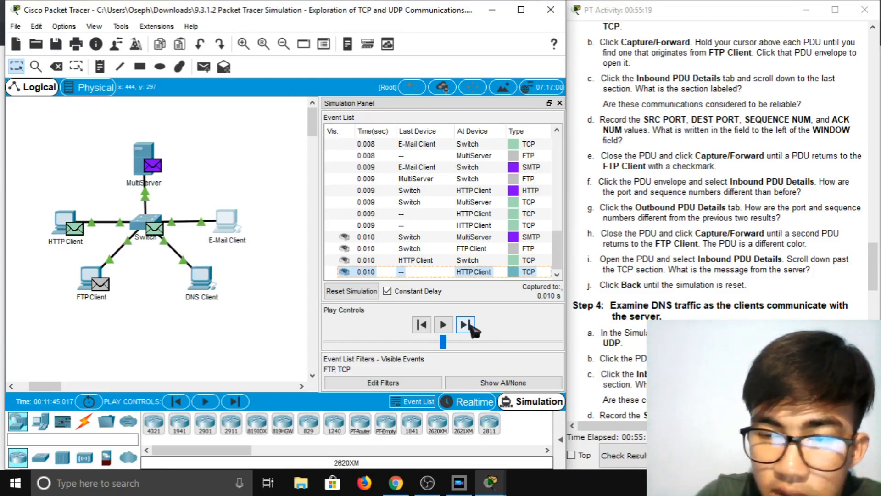
click(467, 324)
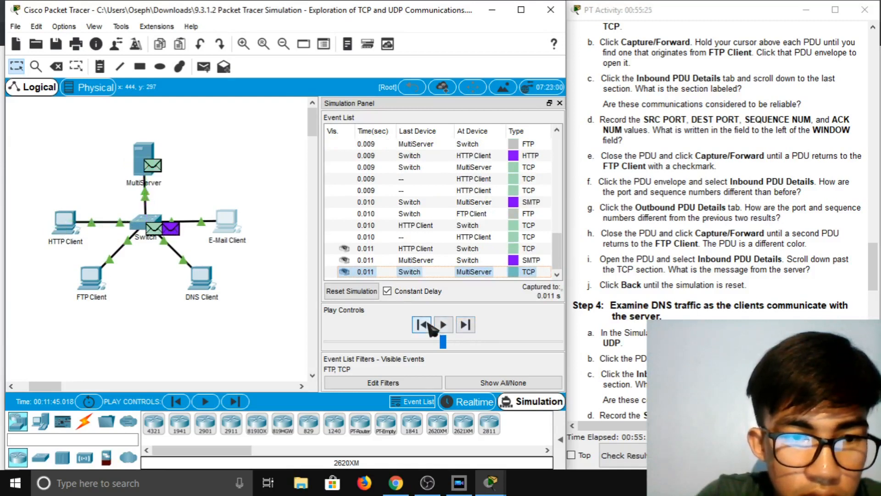
click(441, 326)
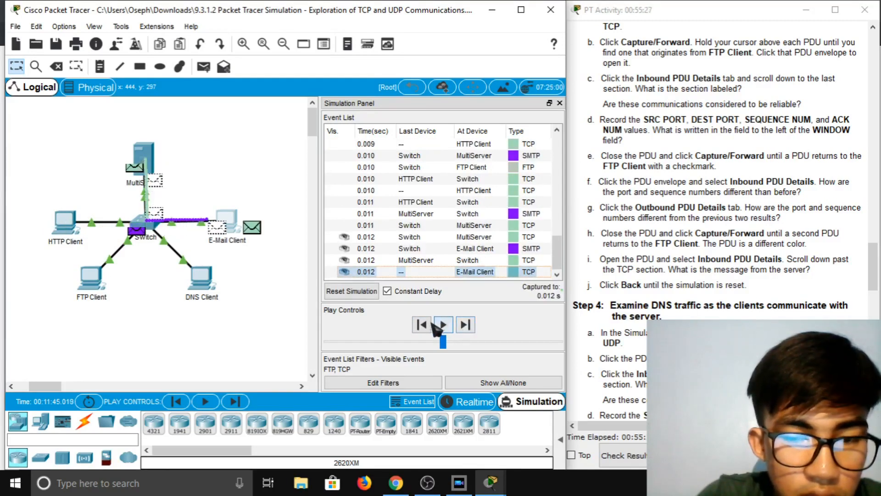
click(422, 325)
click(425, 325)
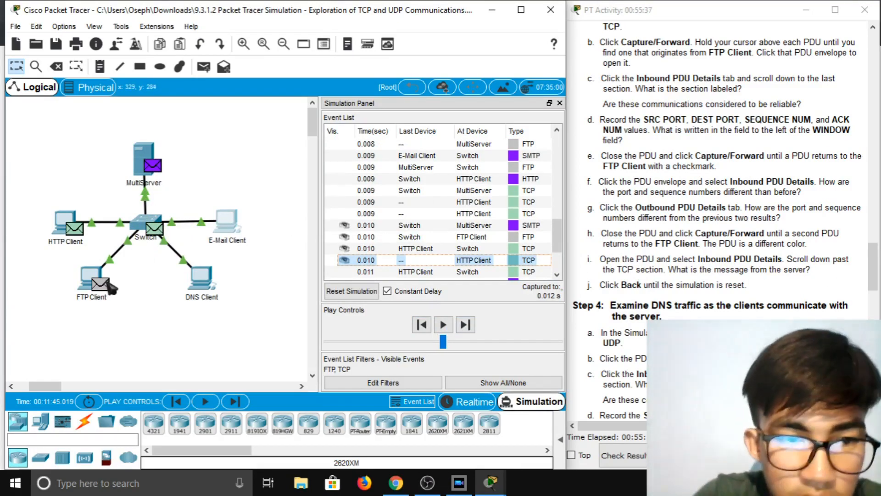
Open the FTP PDU at FTP Client, read the inbound details through the FTP Response message, and close the PDU window.
mouse_move(113, 287)
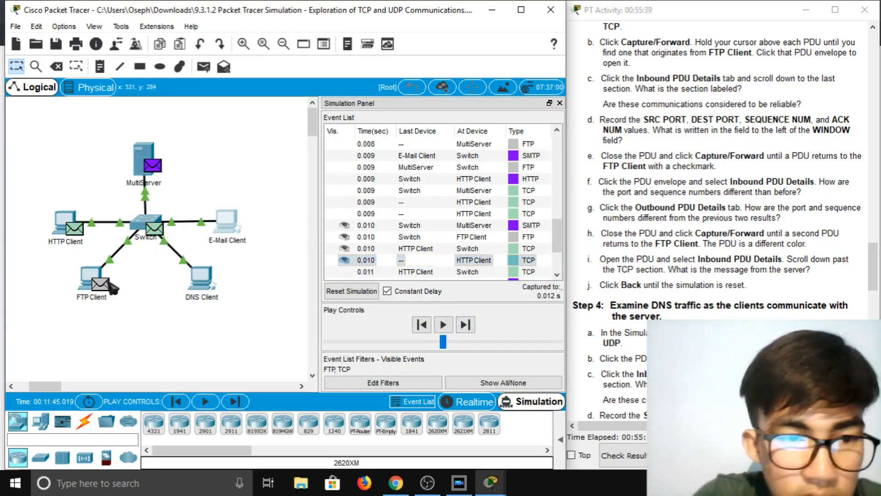
click(110, 284)
click(384, 77)
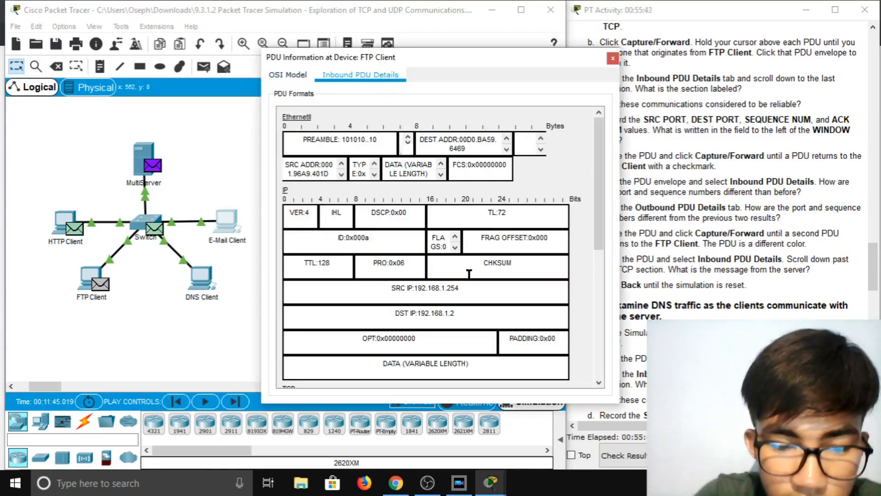
drag(534, 58, 431, 13)
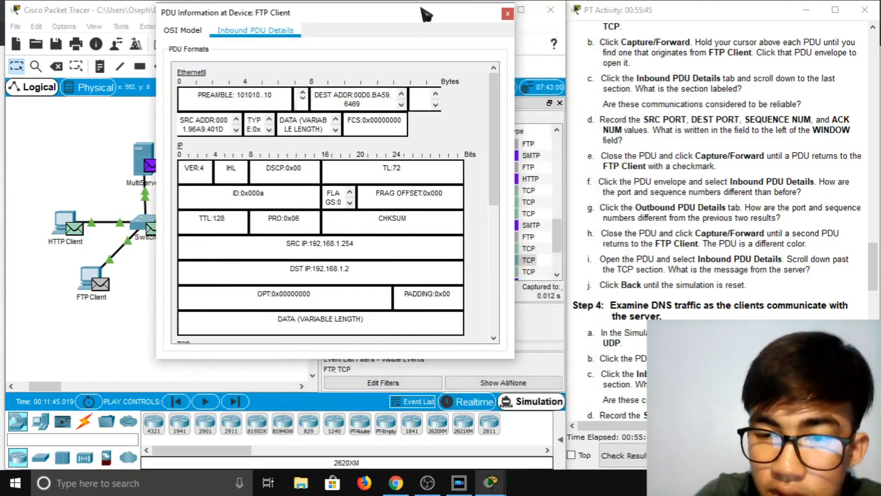
scroll(421, 160, down, 2)
scroll(417, 159, down, 2)
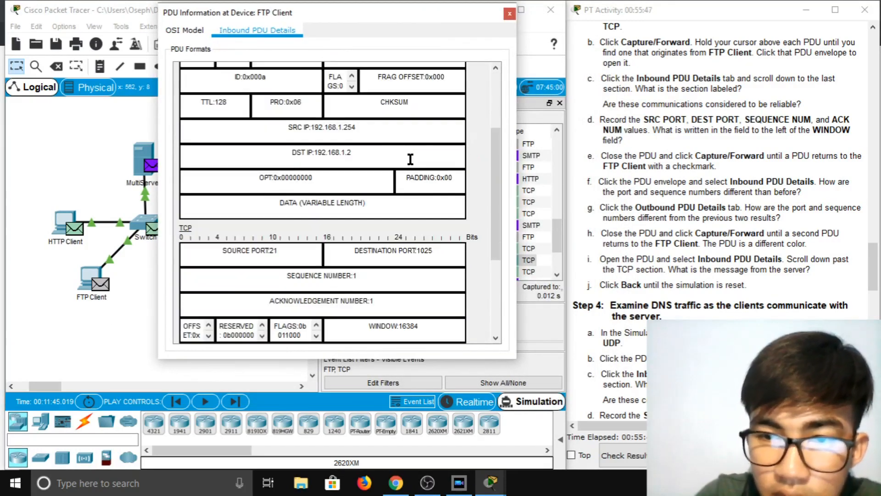
scroll(410, 158, down, 5)
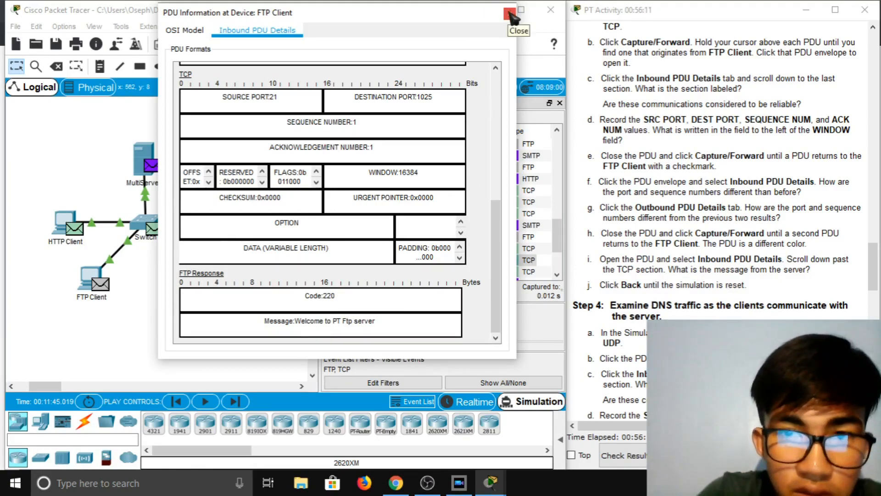
click(510, 15)
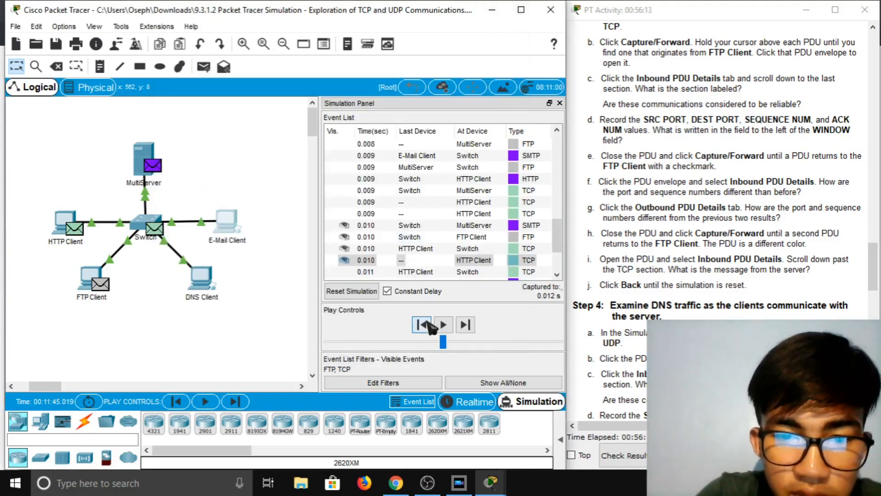
Step the simulation back from the FTP exchange to its starting point at 0.000 seconds.
click(429, 325)
click(422, 325)
click(422, 325)
click(422, 325)
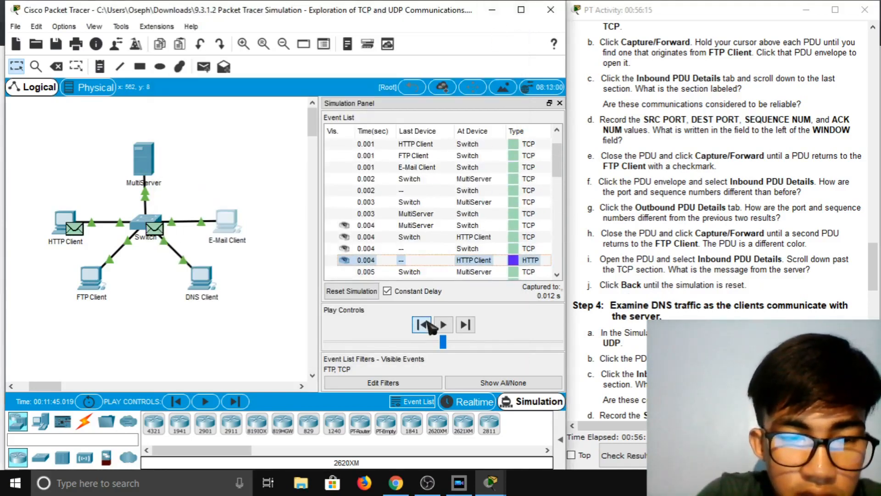
click(422, 325)
click(422, 325)
click(422, 325)
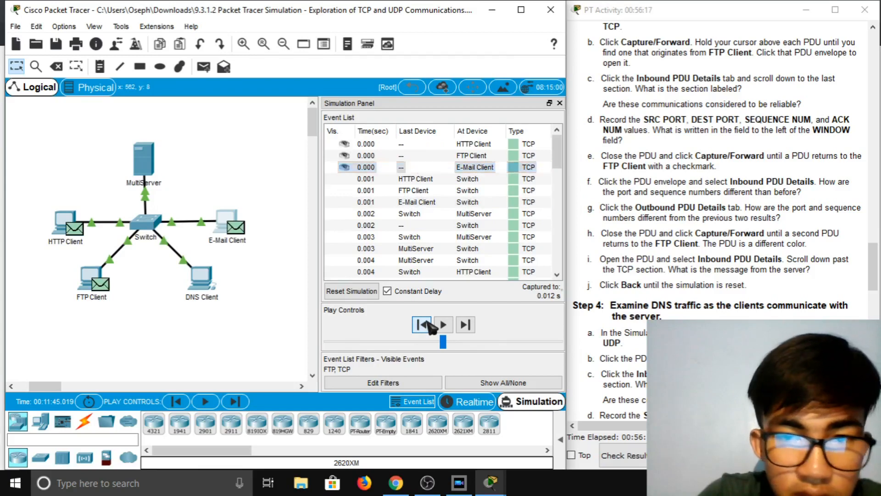
Change the visible event filters for Step 4 to show only DNS and UDP traffic, and close the filter window.
scroll(707, 257, down, 3)
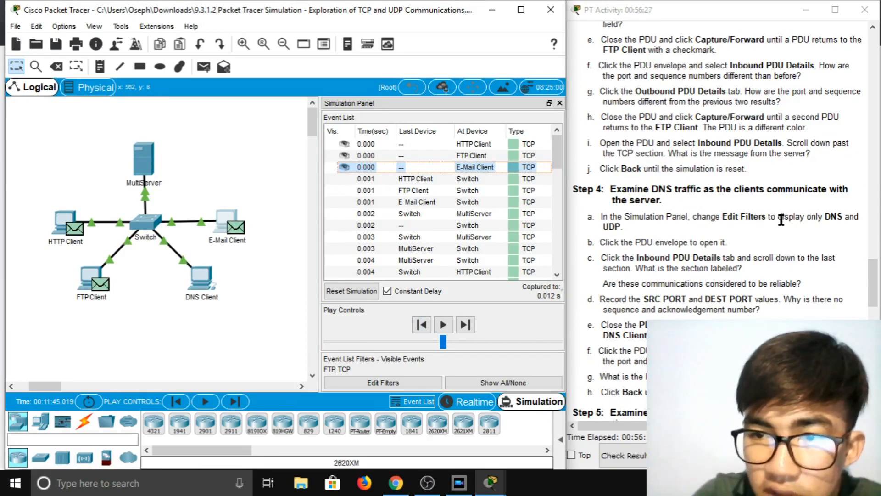
click(399, 383)
click(319, 130)
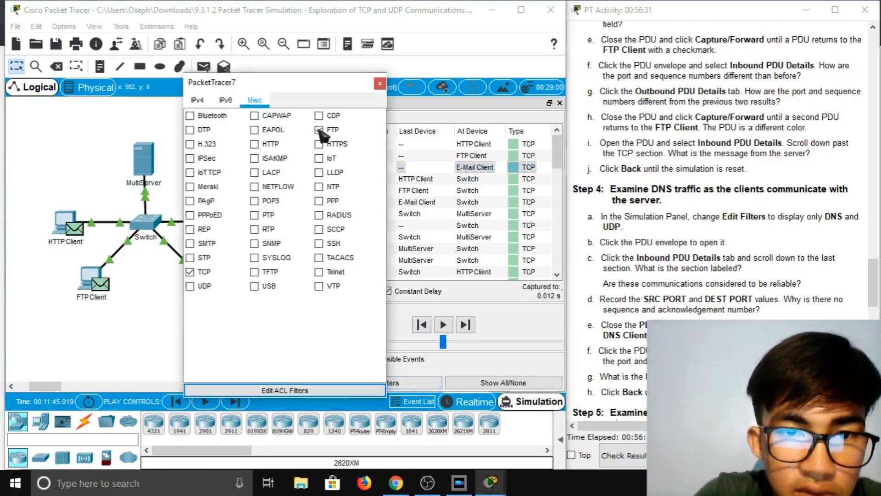
click(190, 272)
click(200, 287)
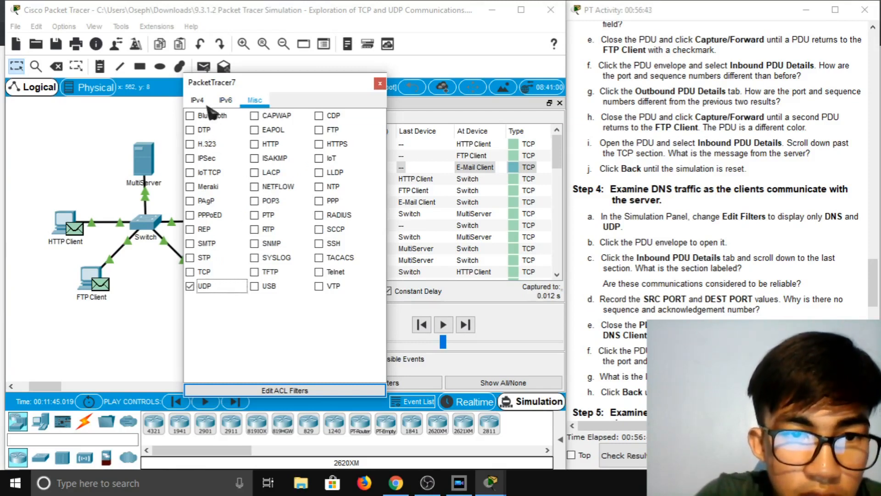
click(226, 101)
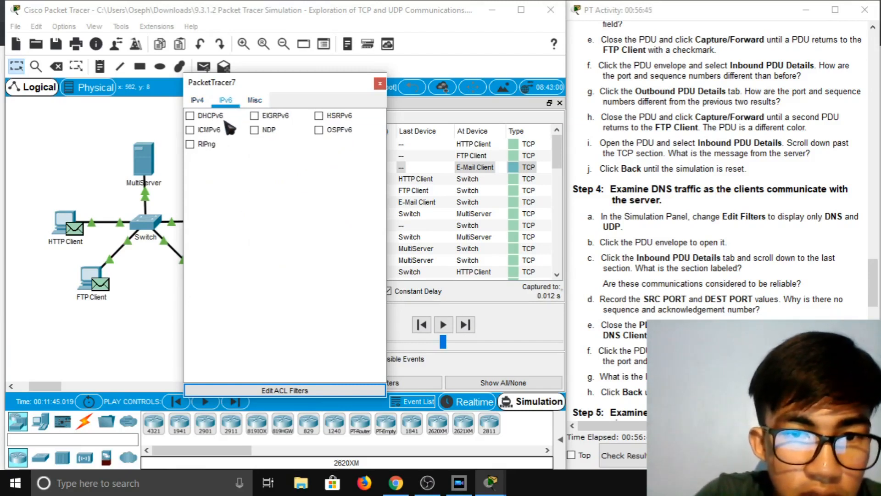
click(203, 101)
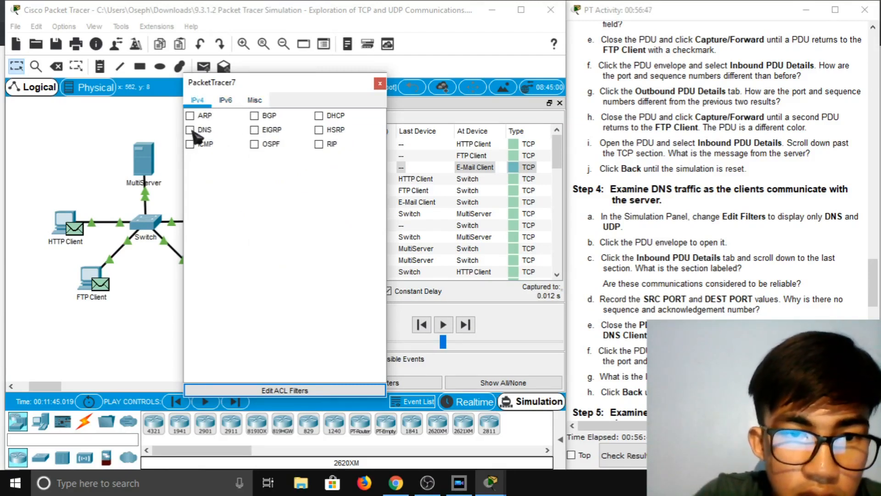
click(380, 83)
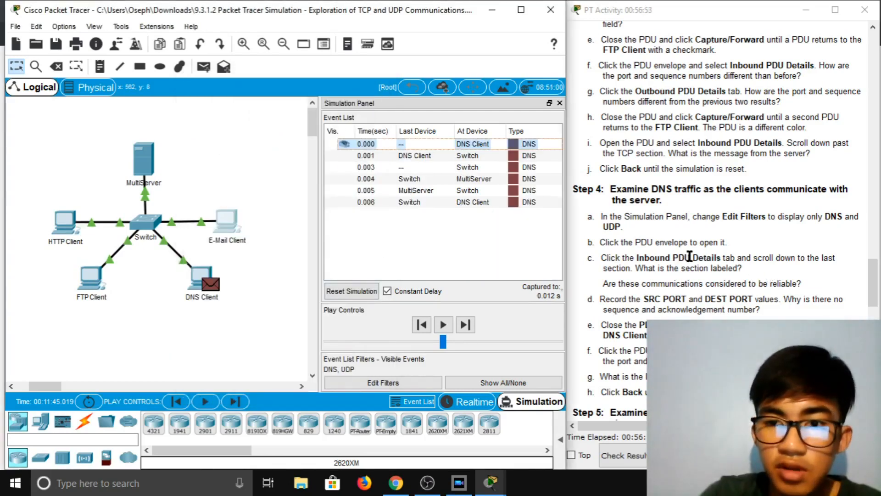
Open the 0.006-second DNS event at DNS Client, examine the UDP and DNS sections of its inbound details, and close the window.
click(513, 202)
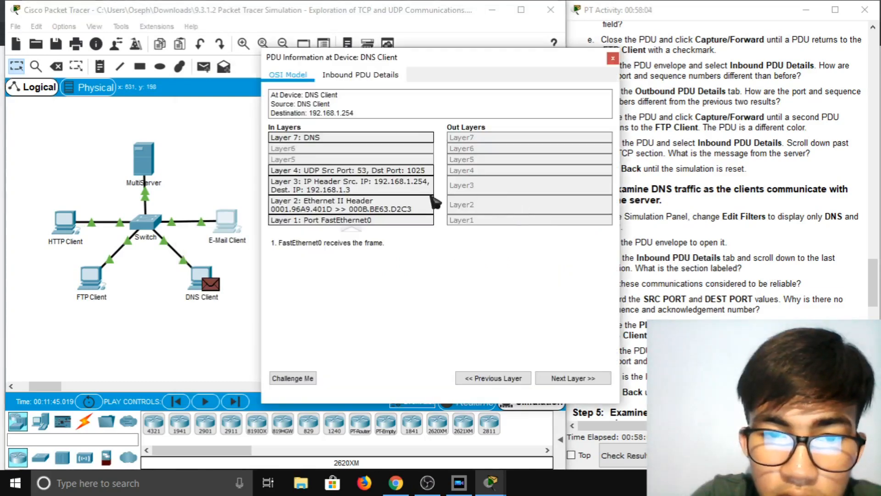
click(379, 80)
scroll(421, 260, down, 15)
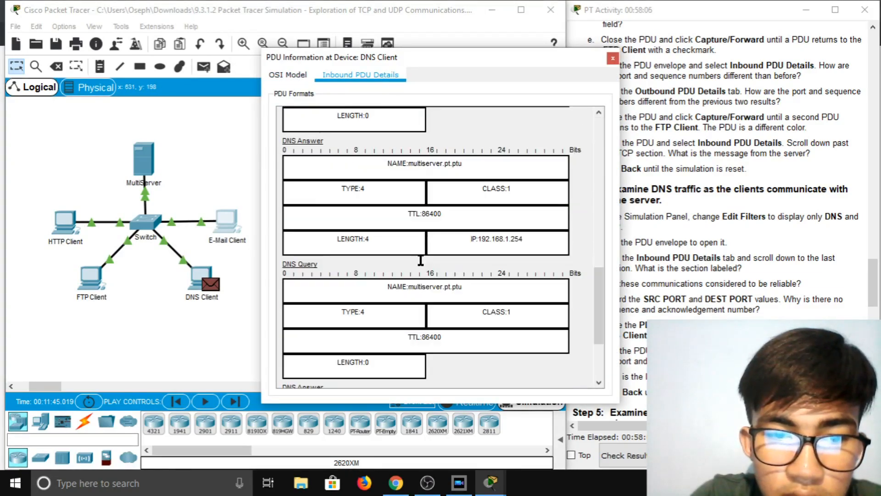
scroll(422, 262, down, 1)
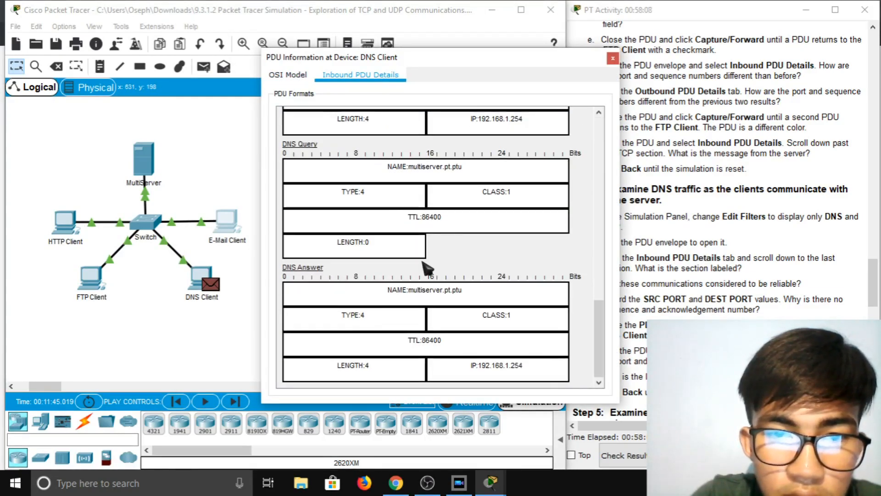
scroll(427, 268, up, 8)
scroll(424, 267, up, 8)
scroll(426, 259, down, 1)
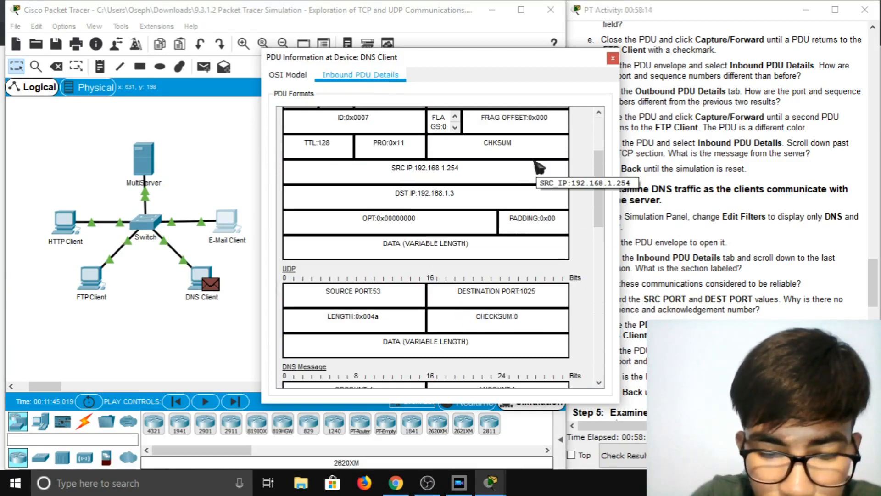
drag(503, 61, 386, 25)
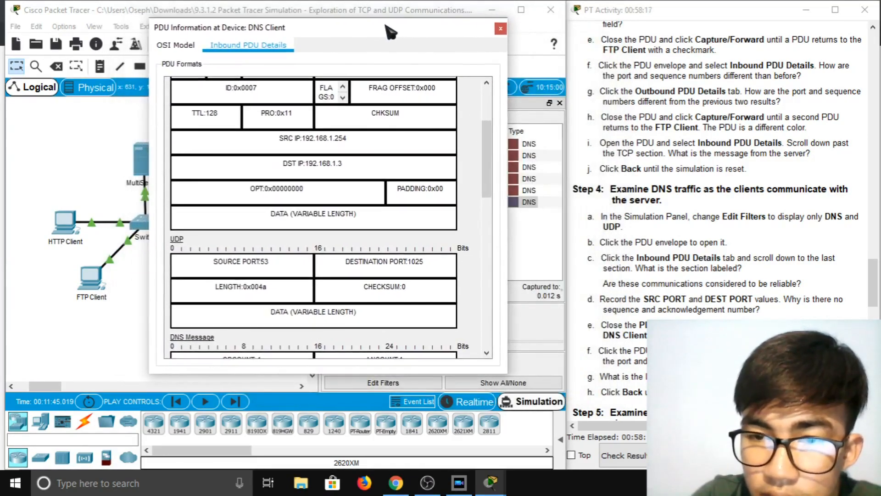
click(501, 29)
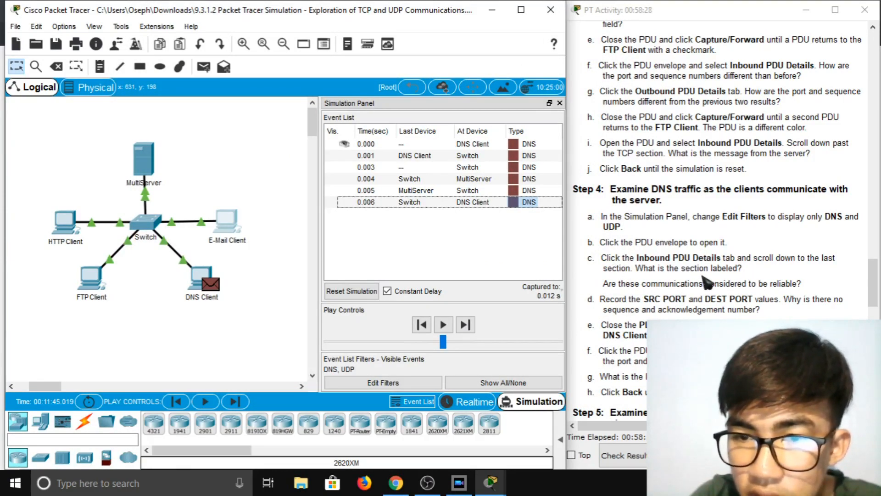
Reopen the 0.006-second DNS event at DNS Client and review the UDP ports and DNS Message section in its inbound details.
click(525, 203)
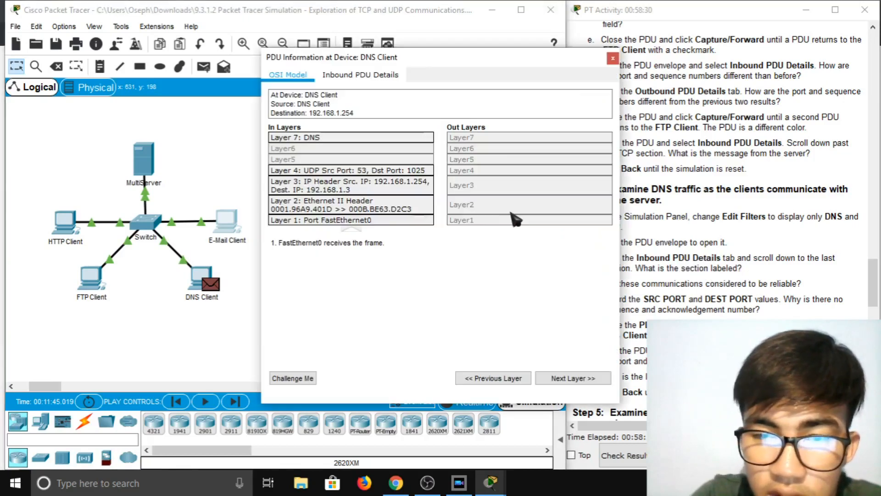
click(363, 75)
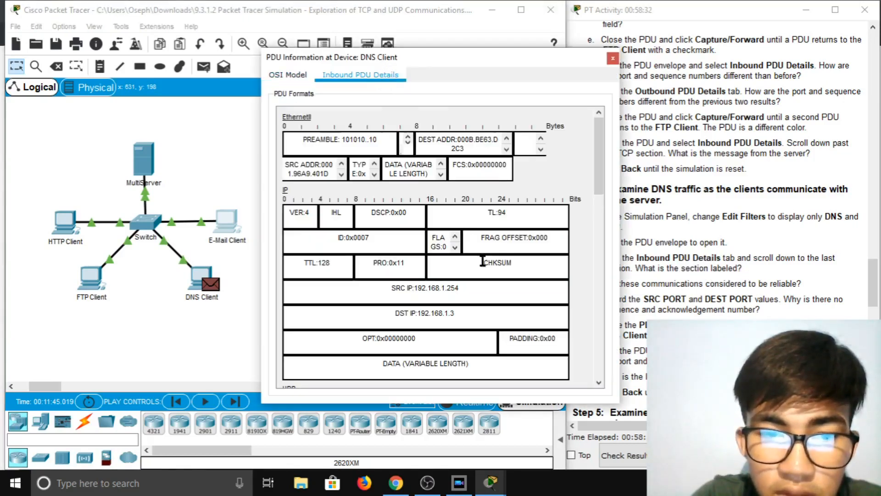
scroll(484, 276, down, 10)
scroll(488, 284, down, 2)
scroll(486, 275, up, 3)
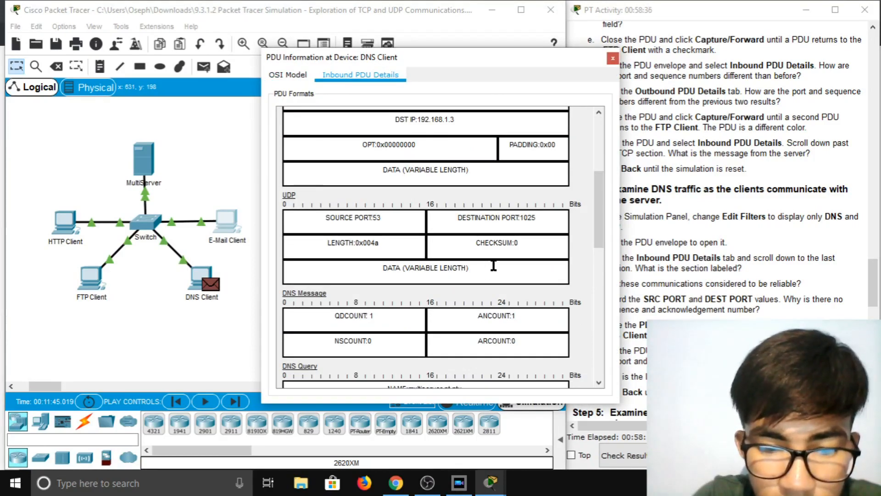
Review the UDP ports in the DNS Client's inbound details against the Step 4 questions, and close the PDU window.
drag(537, 70, 471, 46)
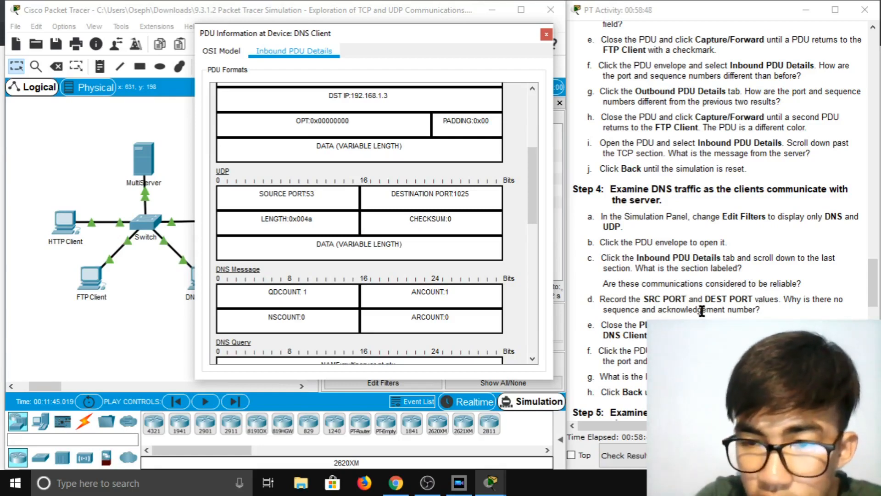
scroll(703, 312, down, 3)
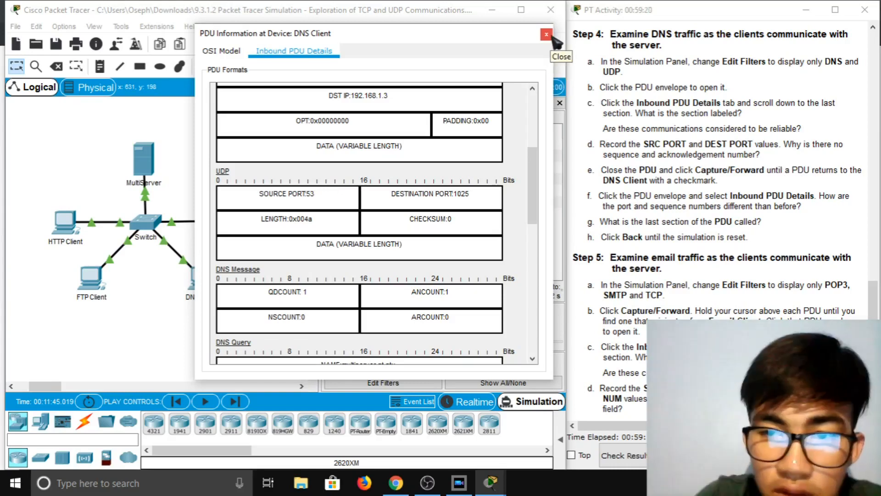
click(546, 35)
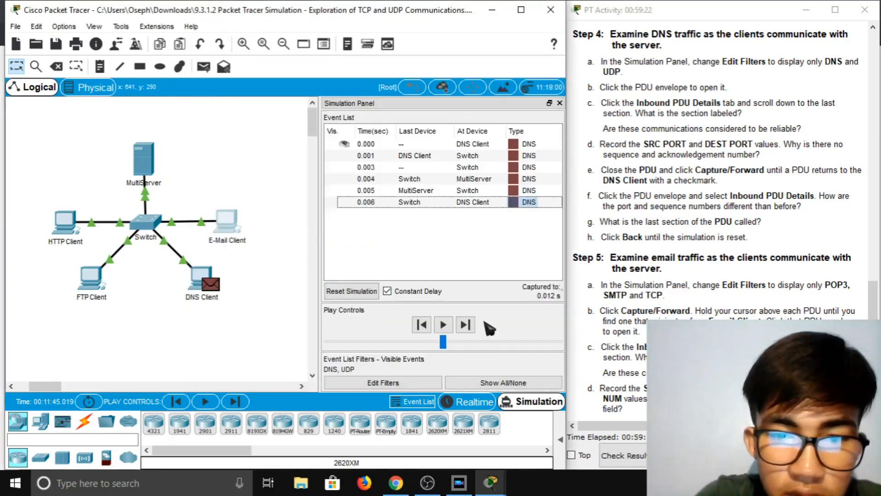
Advance the DNS simulation from its start to the 0.006-second event, where the PDU returns to DNS Client.
click(467, 323)
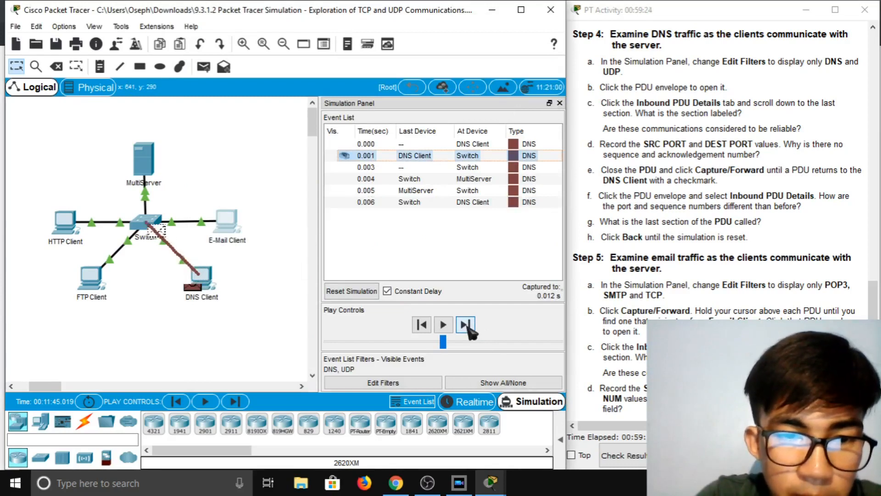
click(467, 323)
click(468, 324)
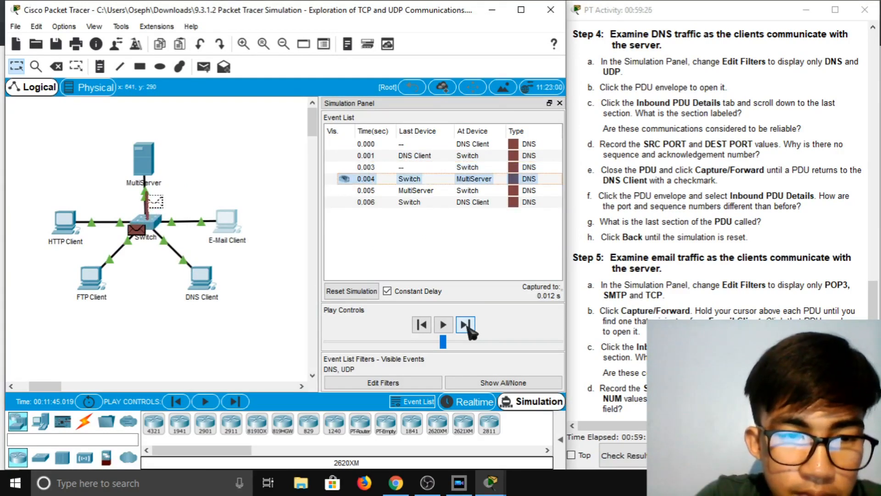
click(467, 324)
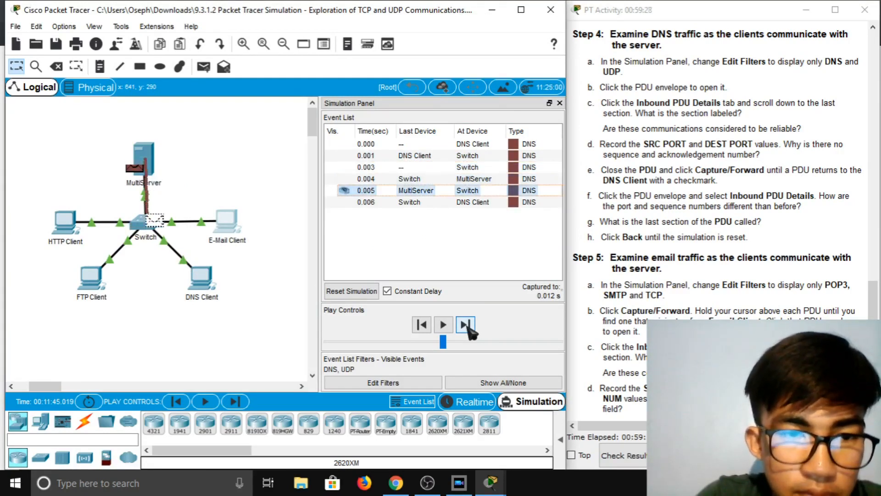
click(468, 324)
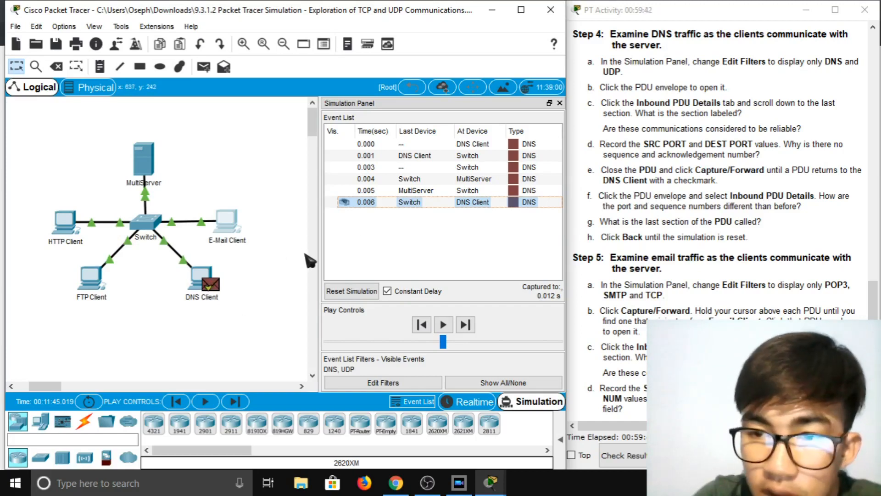
Open the returned PDU at DNS Client, examine its inbound details from the UDP ports to the last section, and close the window.
click(211, 285)
click(362, 76)
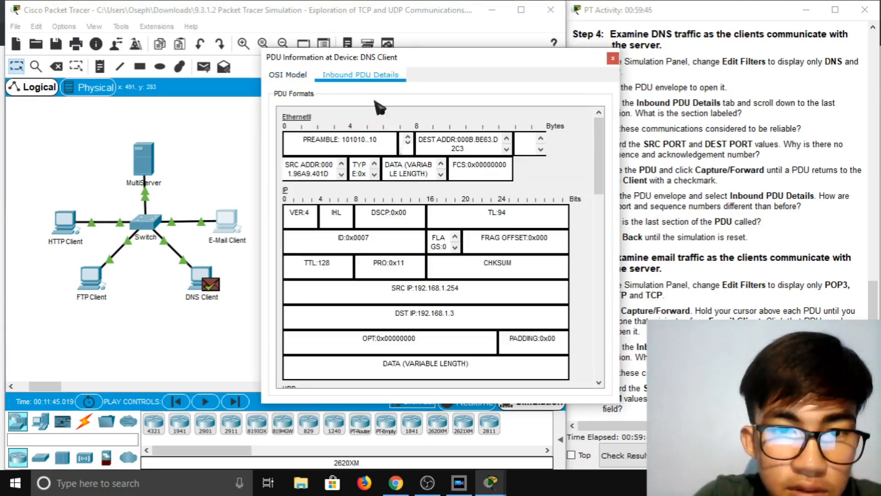
scroll(464, 255, down, 3)
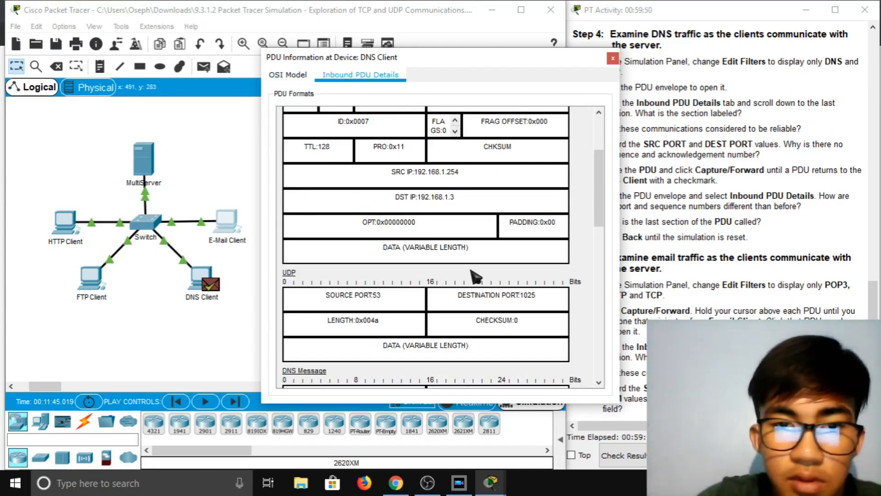
drag(522, 58, 377, 27)
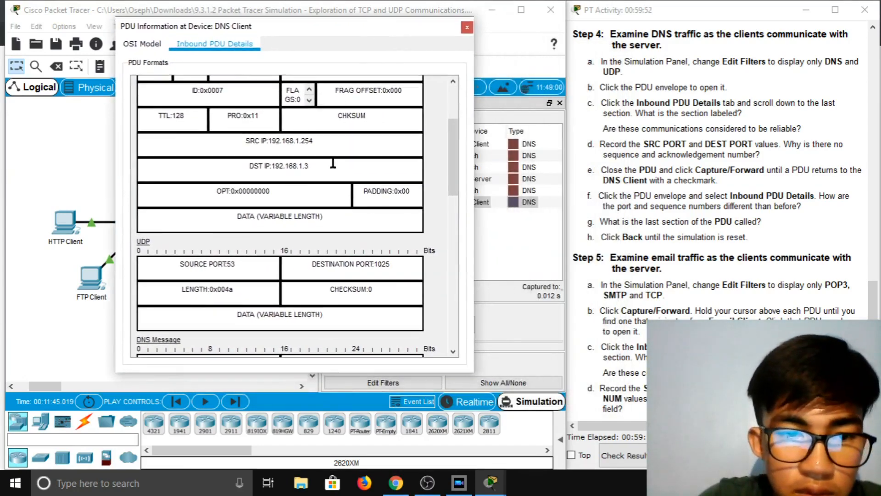
scroll(348, 205, down, 2)
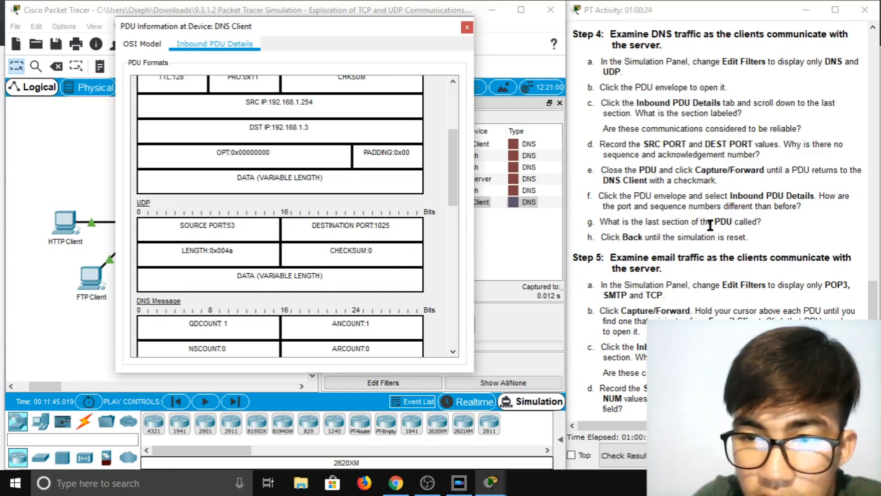
scroll(358, 257, down, 10)
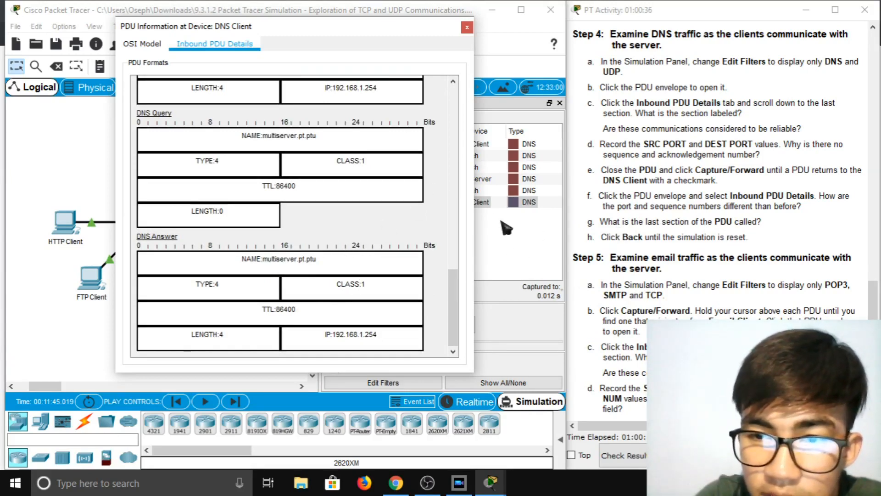
click(467, 27)
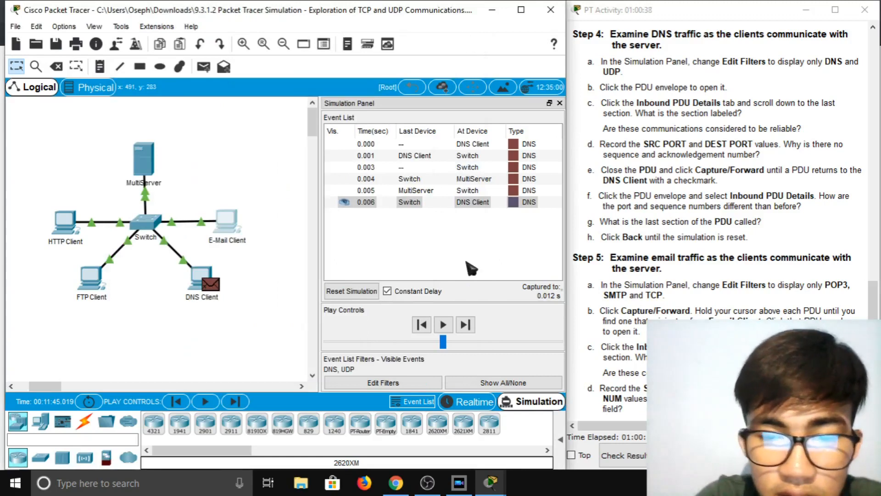
Step the DNS simulation back to its starting event at 0.000 seconds.
click(422, 325)
click(427, 329)
click(427, 329)
click(427, 328)
click(427, 328)
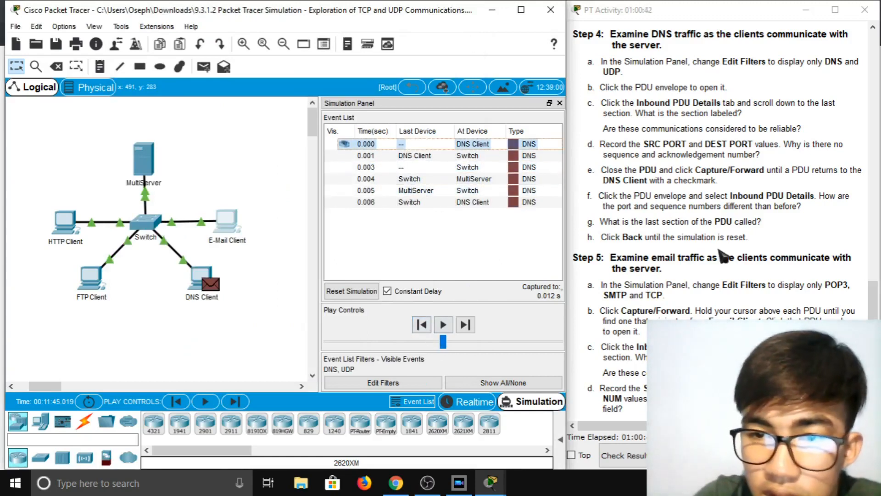
Read the Step 5 filter instruction and remove DNS and UDP from the visible event filters.
scroll(686, 244, down, 3)
scroll(686, 243, down, 1)
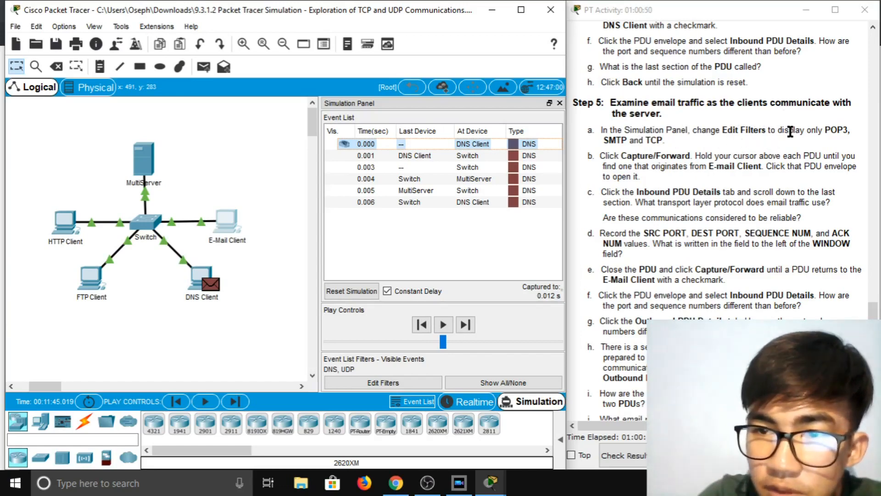
click(381, 382)
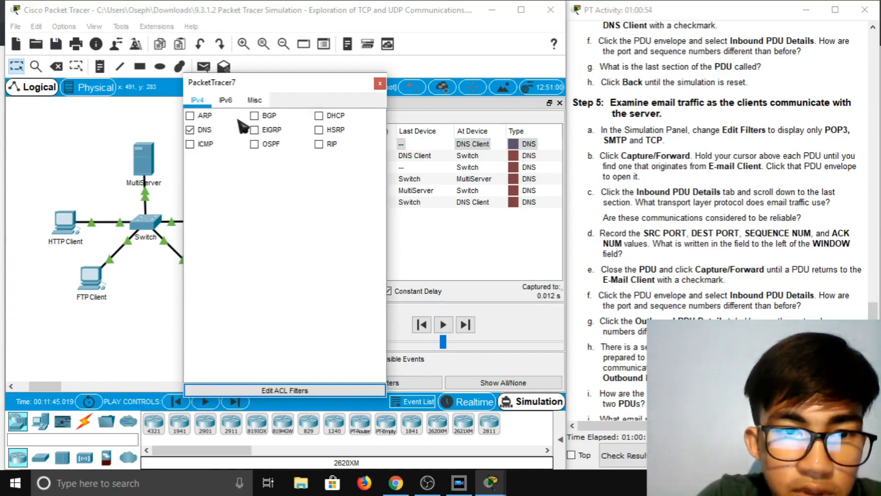
click(191, 130)
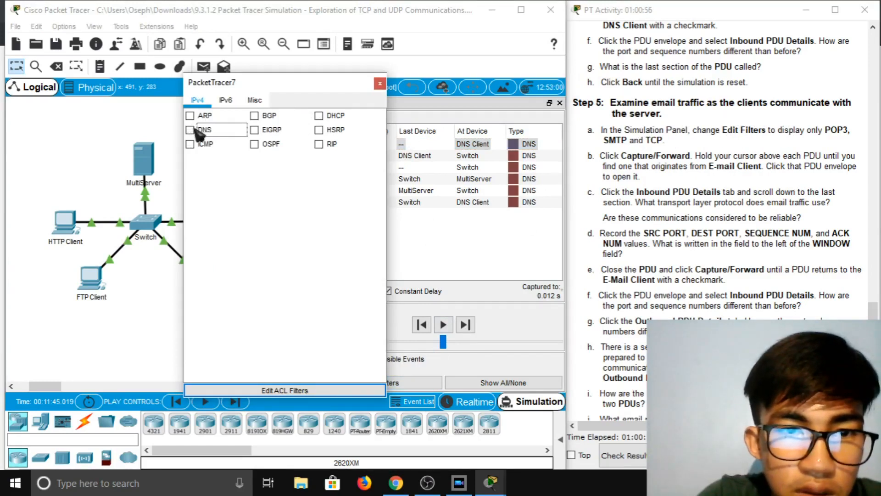
click(226, 100)
click(255, 100)
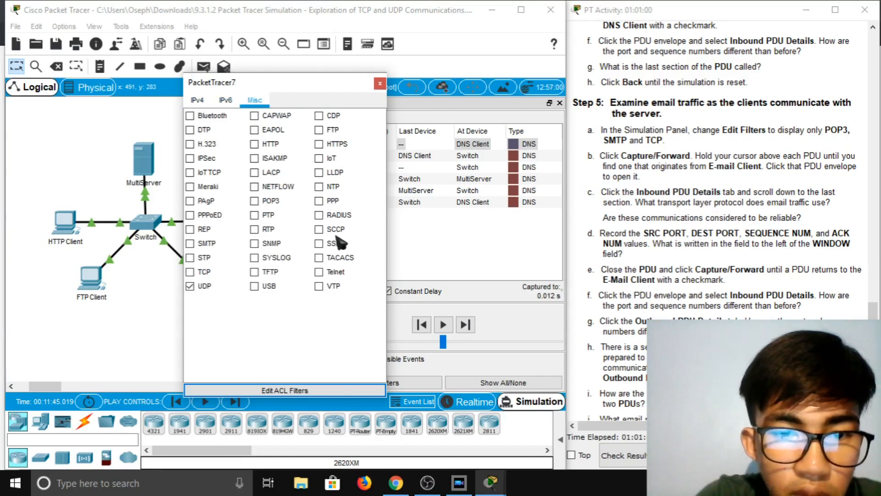
click(195, 283)
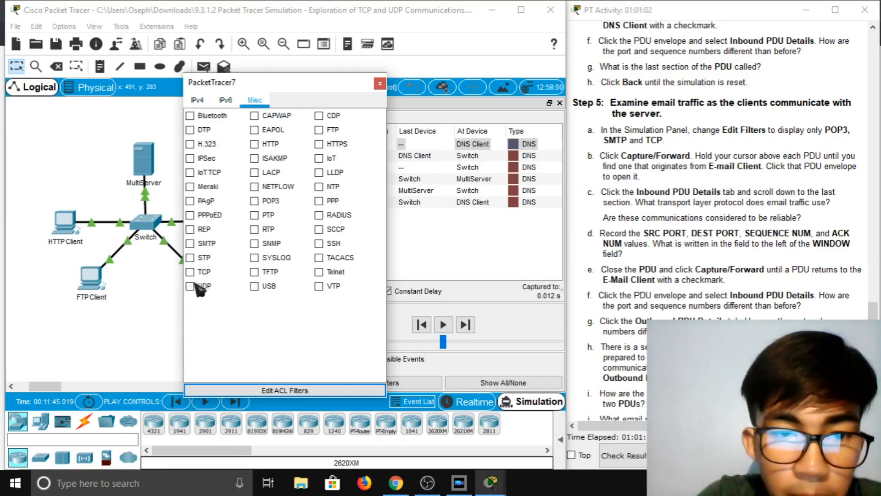
Enable the POP3, SMTP and TCP event filters for Step 5, and close the filter window.
click(255, 201)
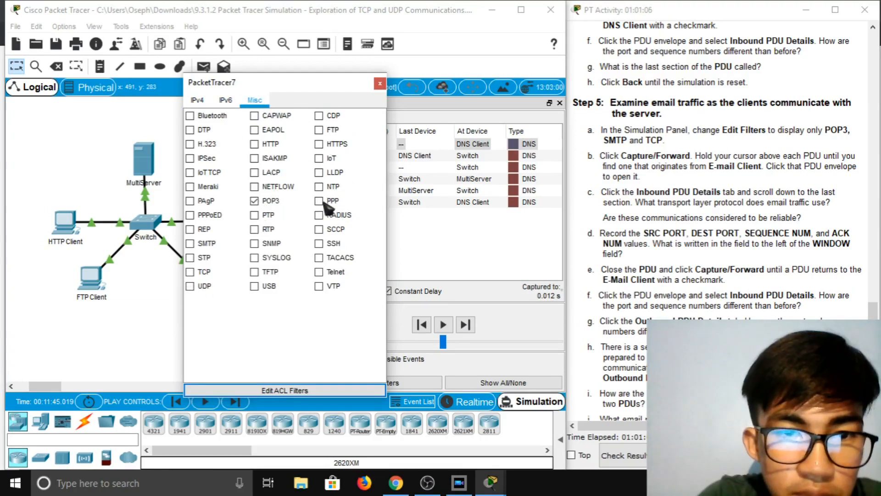
click(199, 243)
click(191, 245)
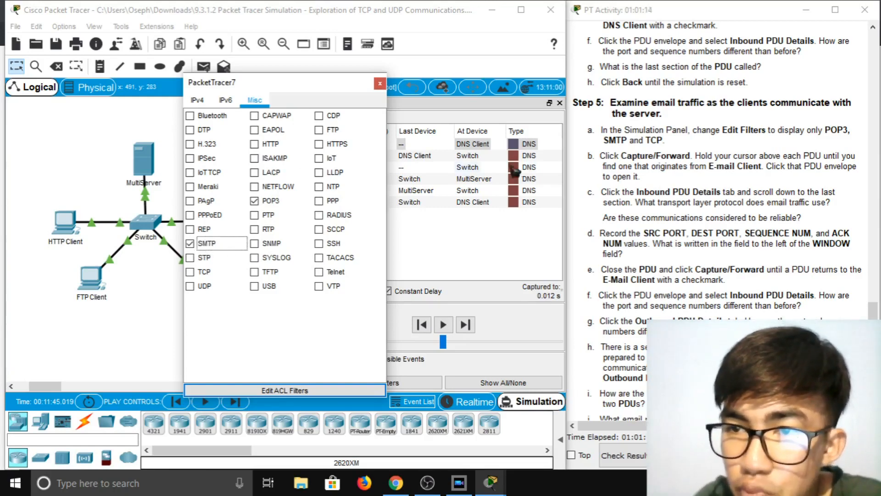
scroll(673, 165, down, 3)
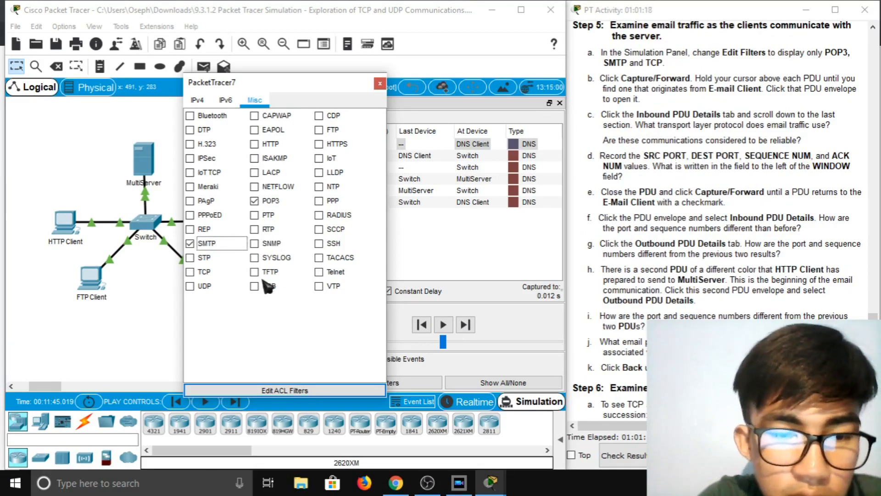
click(208, 274)
click(380, 83)
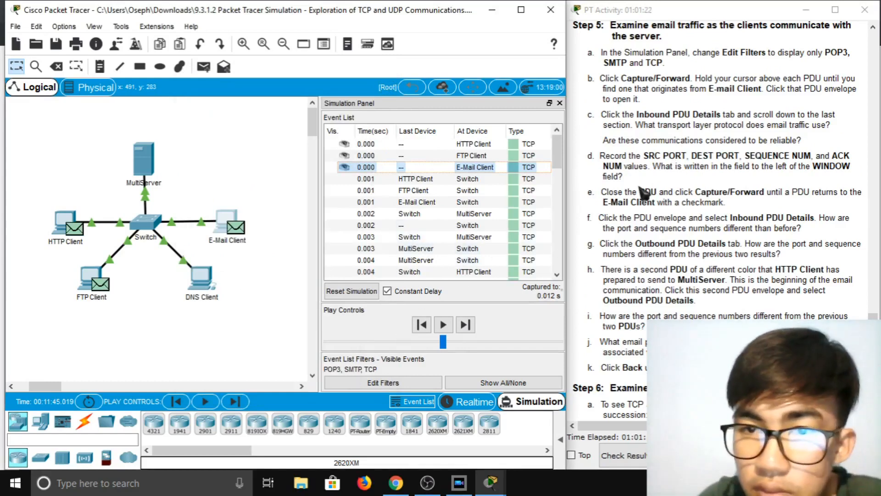
Advance the simulation to 0.001 seconds and check which client each PDU at the Switch originates from.
scroll(643, 120, down, 1)
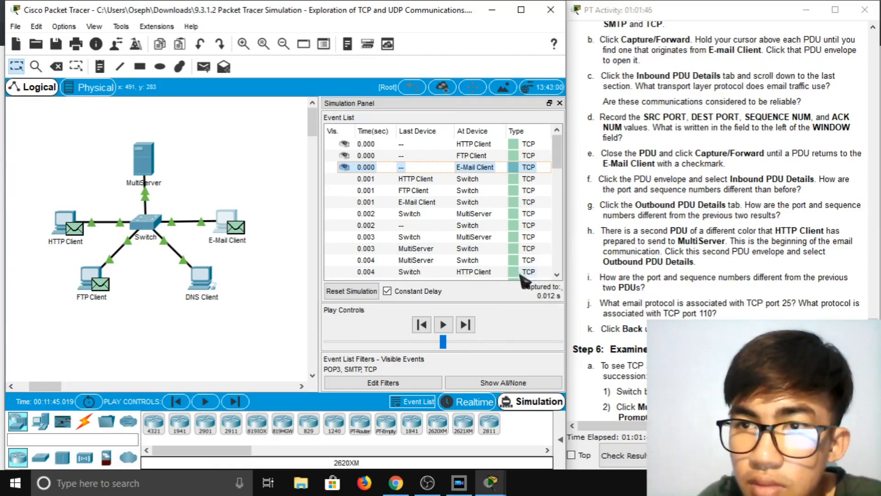
click(465, 324)
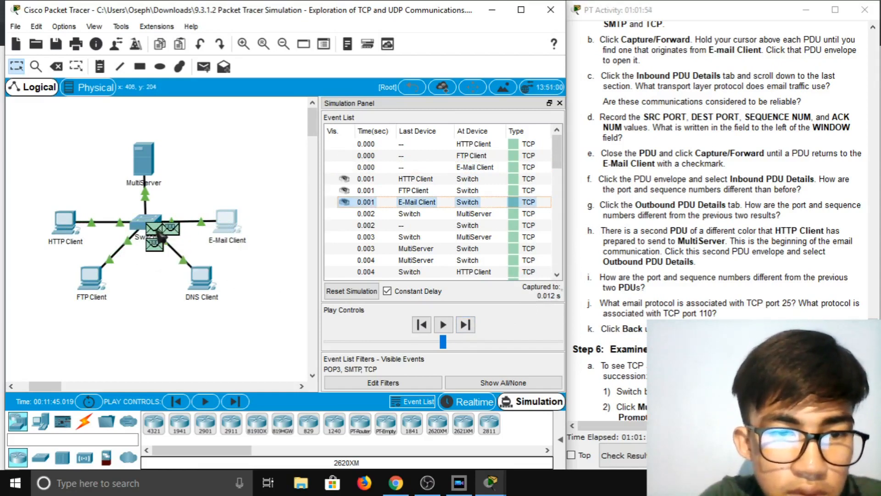
mouse_move(161, 235)
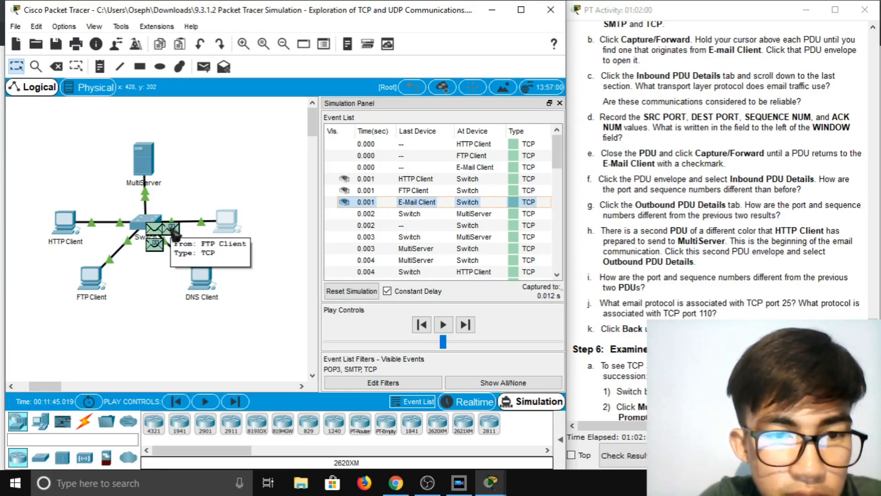
Open the E-Mail Client's PDU at the Switch, examine the TCP section of its inbound details, and close the window.
click(161, 249)
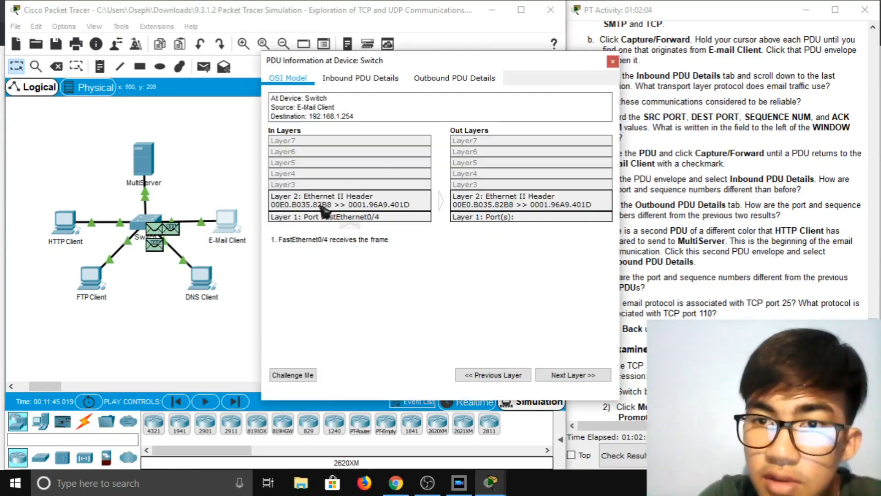
drag(451, 64, 353, 39)
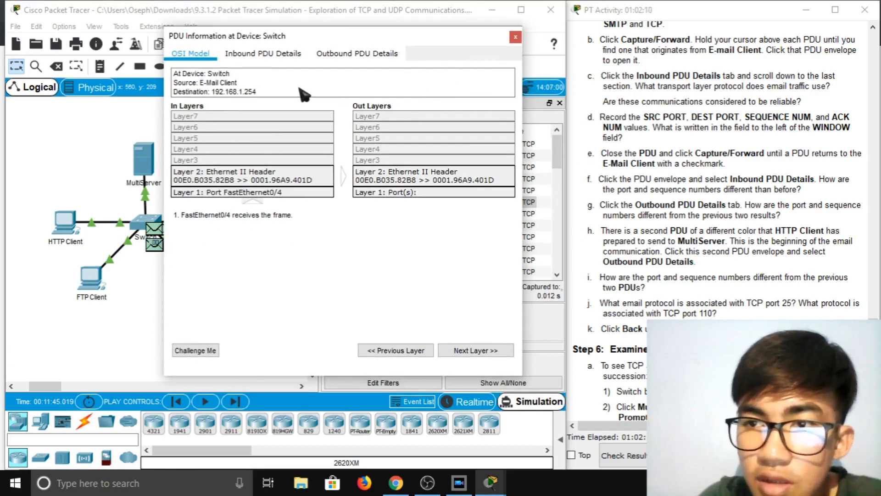
click(276, 57)
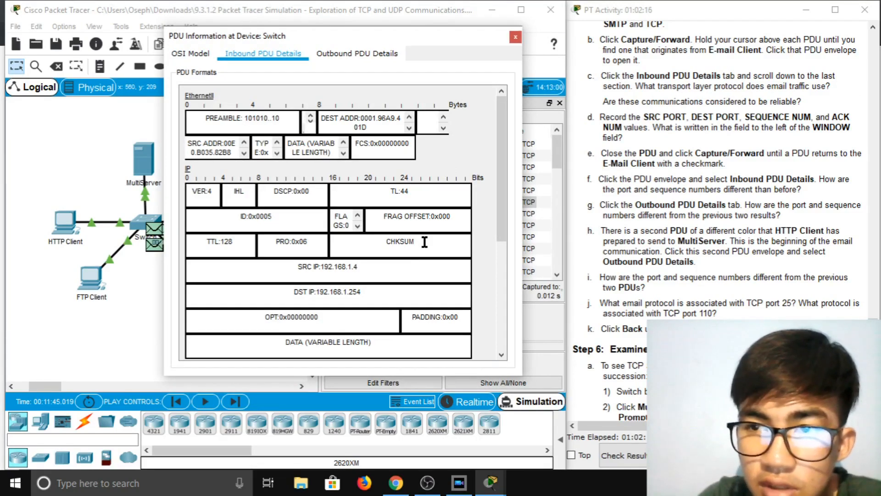
scroll(424, 243, down, 5)
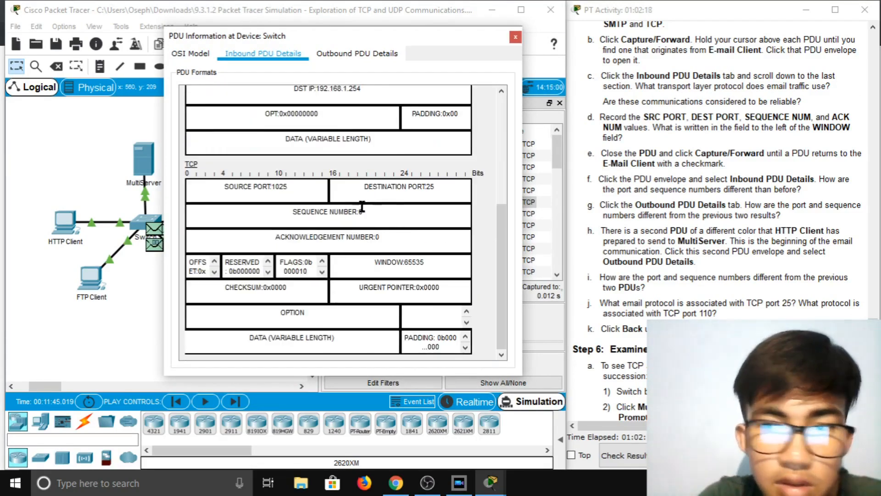
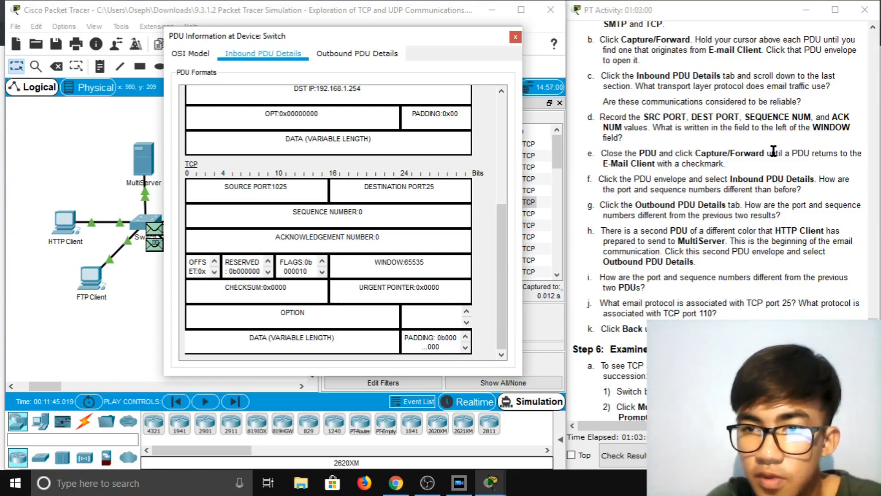
click(516, 38)
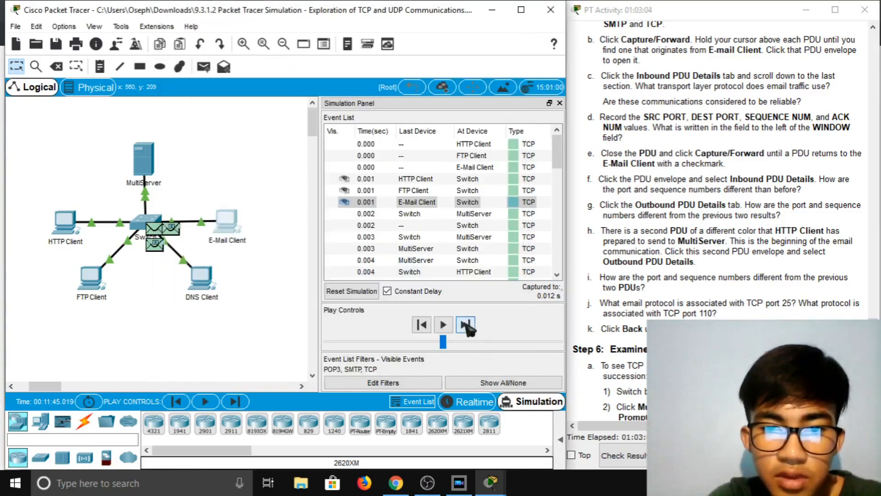
Advance the simulation to 0.007 seconds, when a PDU returns to the E-Mail Client with a checkmark.
click(465, 325)
click(466, 325)
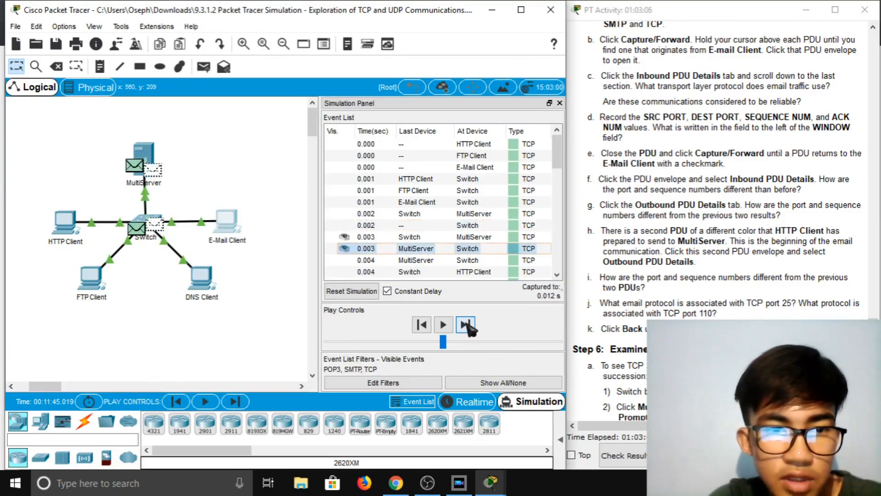
click(466, 324)
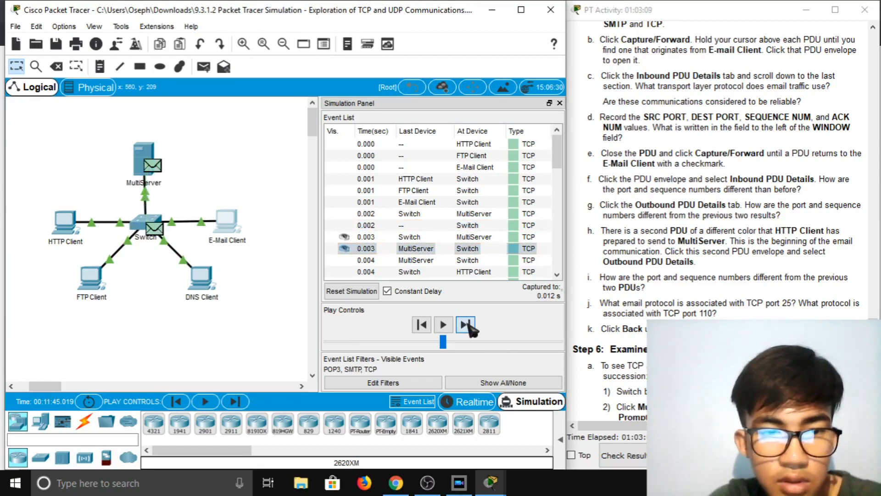
click(465, 325)
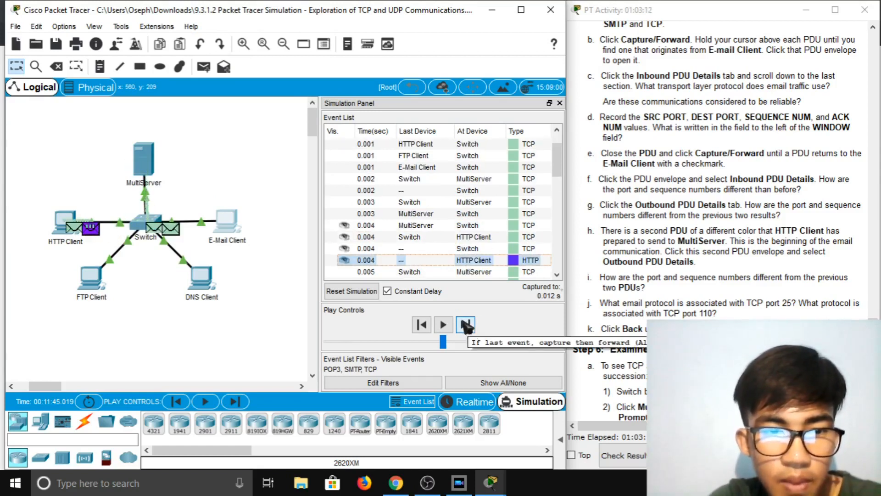
click(466, 325)
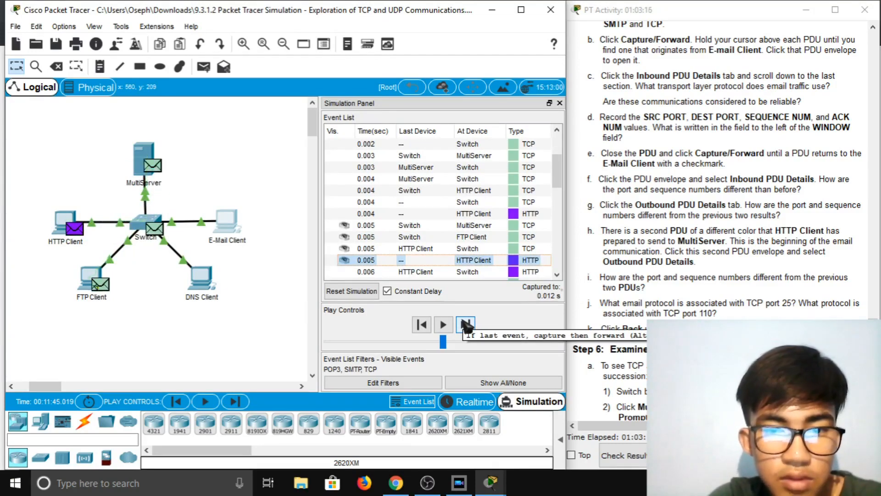
click(465, 324)
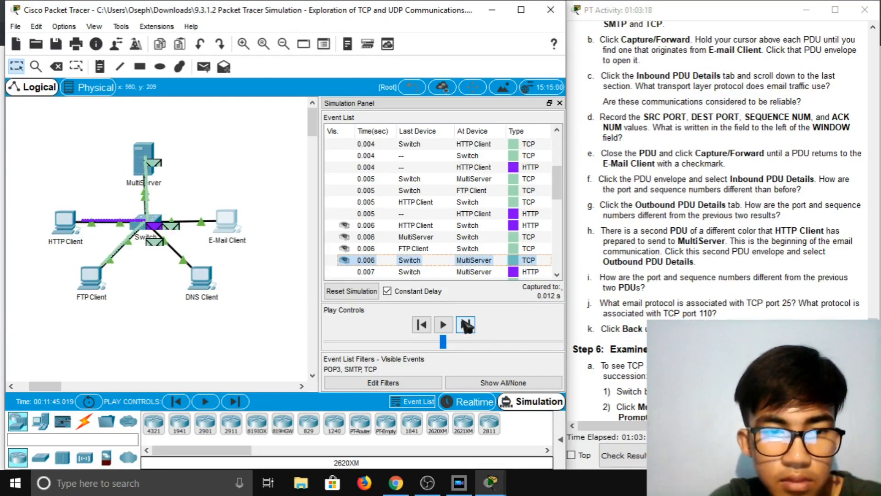
click(466, 325)
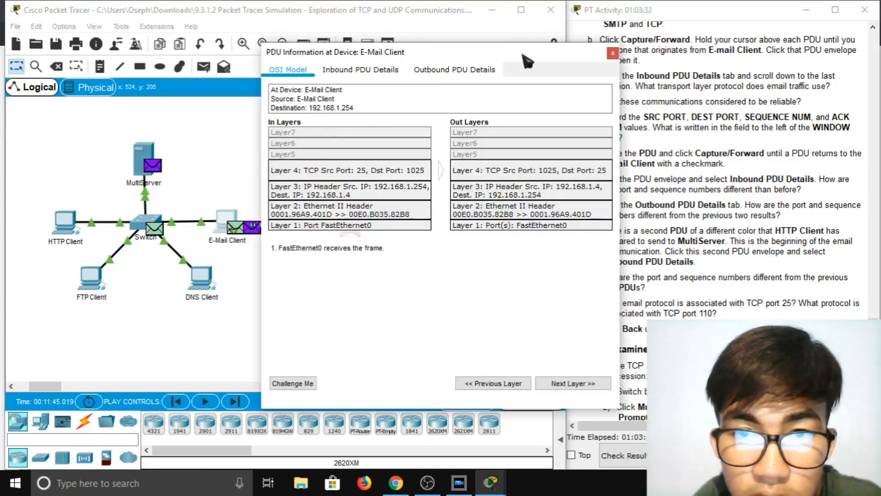
Examine the TCP sections of the inbound and outbound details of the E-Mail Client's returned PDU, and close its window.
click(342, 78)
drag(434, 56, 322, 32)
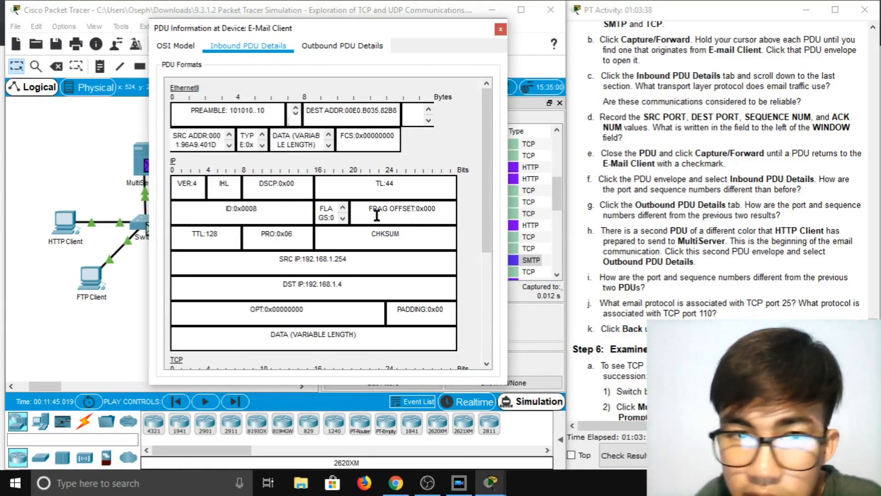
scroll(349, 220, down, 5)
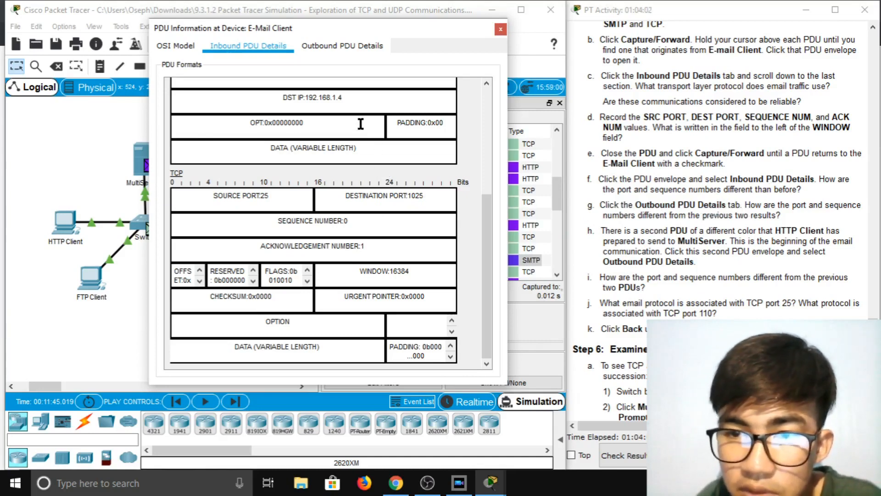
click(325, 47)
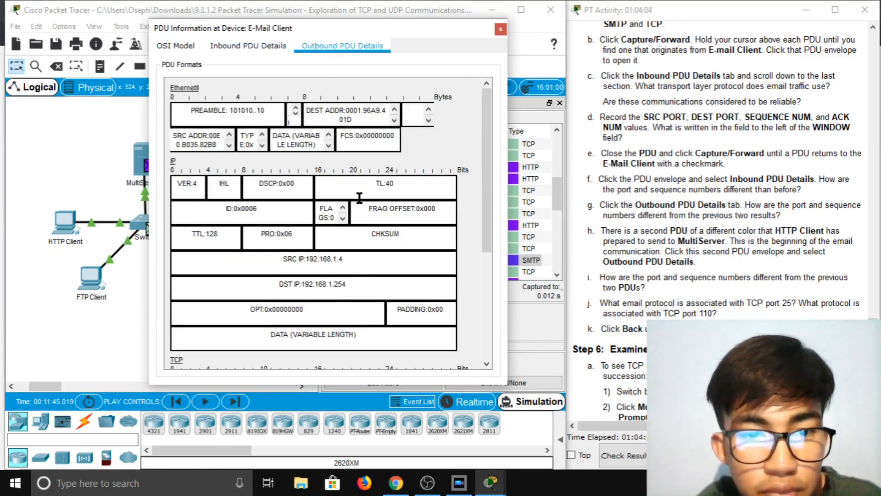
scroll(360, 198, down, 5)
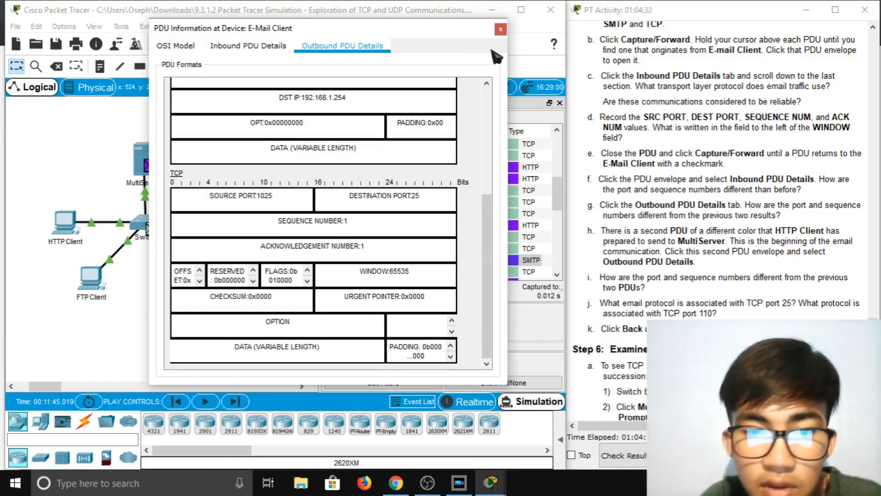
click(501, 29)
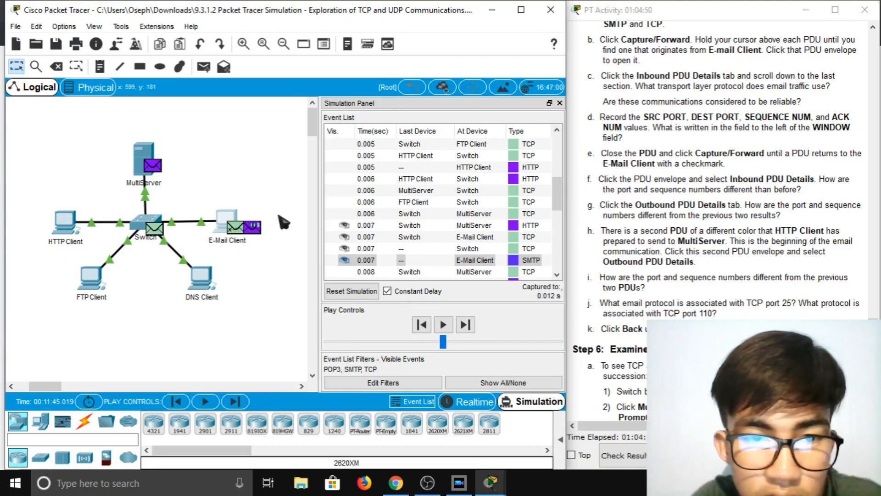
Open the second, purple SMTP PDU at the E-Mail Client and examine the TCP section of its outbound details.
click(258, 229)
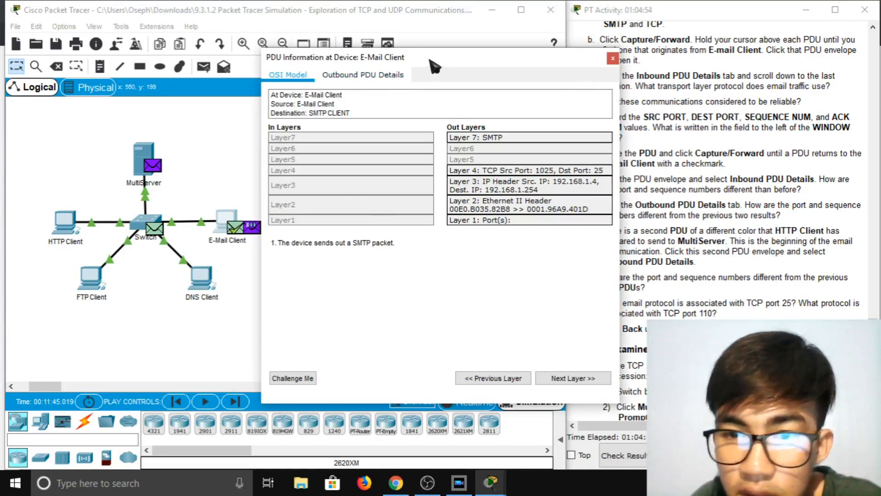
drag(436, 65, 384, 49)
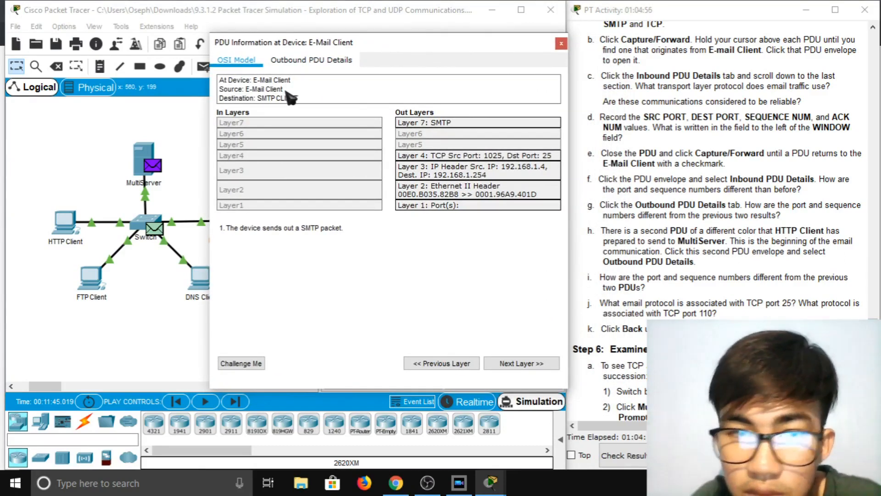
click(310, 63)
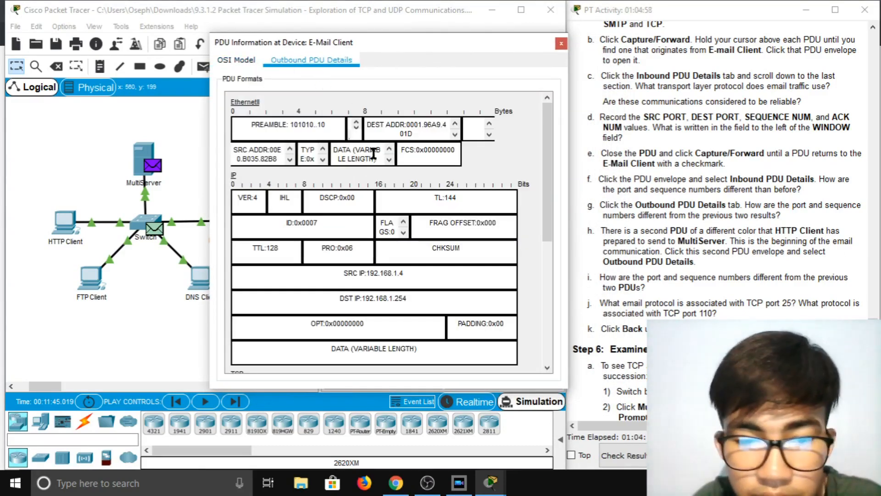
scroll(422, 230, down, 5)
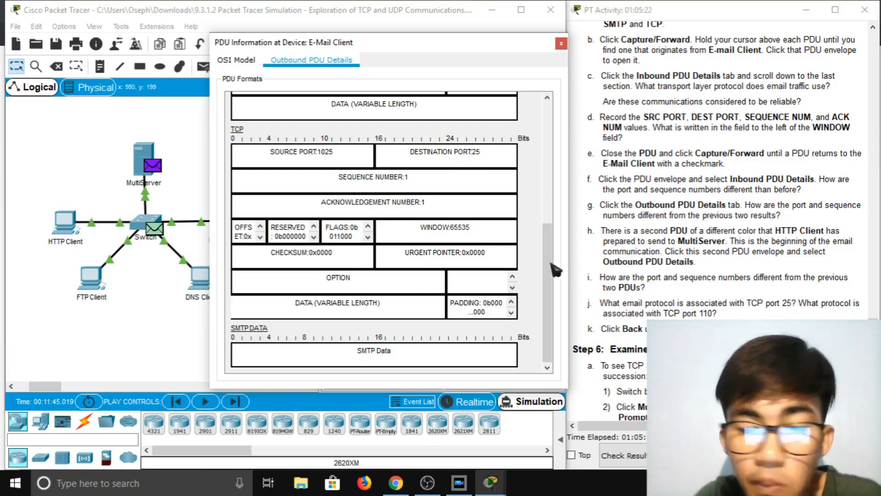
Read the remaining Step 5 questions and the Step 6 instructions, and close the SMTP PDU window.
scroll(691, 268, down, 1)
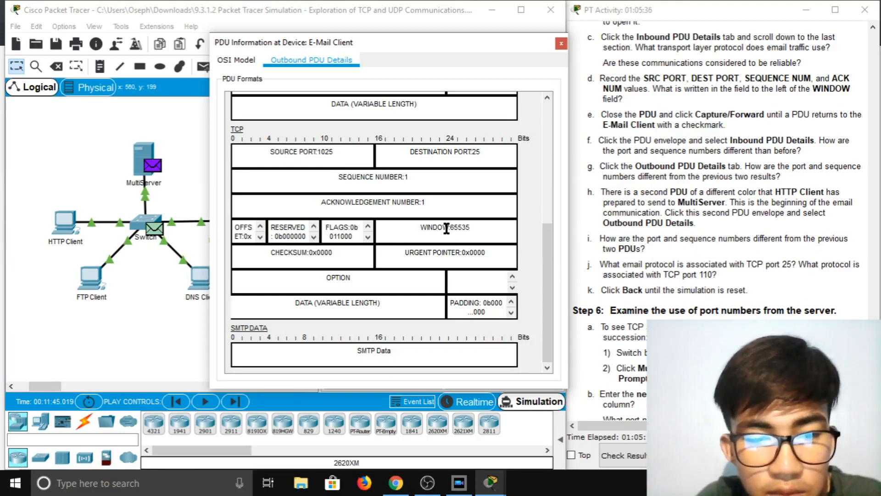
scroll(457, 230, up, 1)
scroll(457, 232, down, 1)
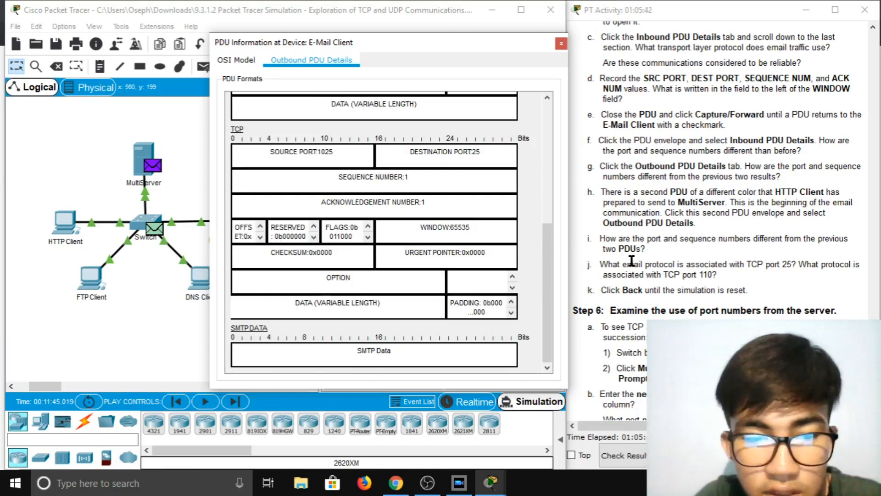
scroll(667, 260, down, 10)
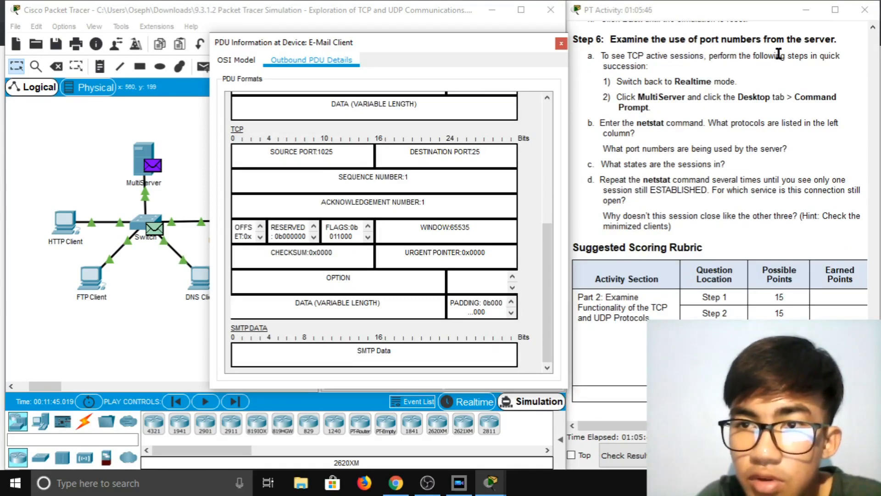
scroll(776, 69, up, 3)
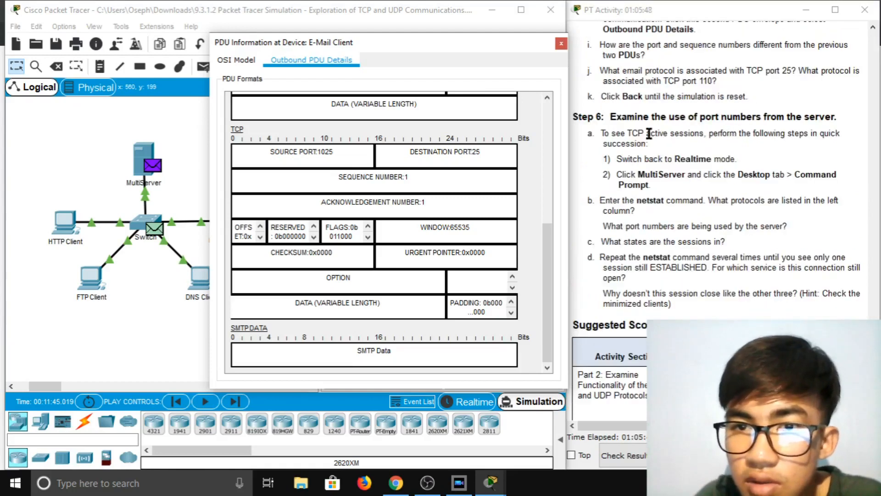
click(561, 43)
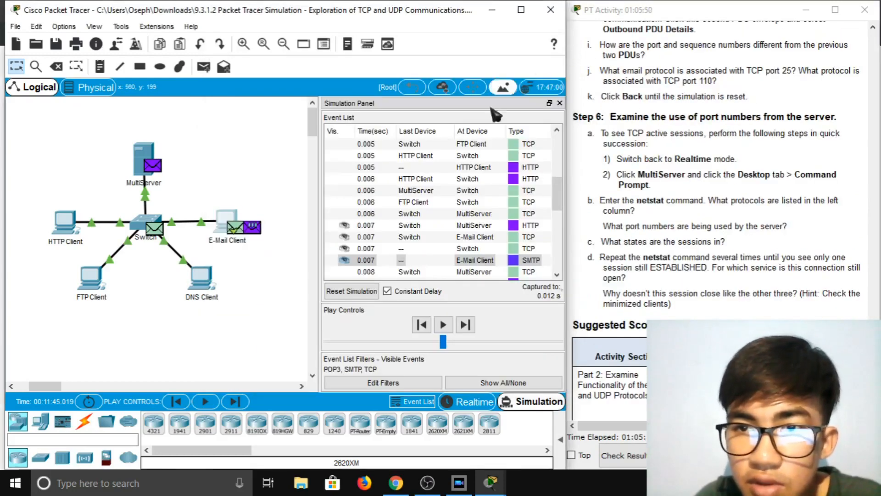
Step the simulation back to its starting point at 0.000 seconds.
click(421, 325)
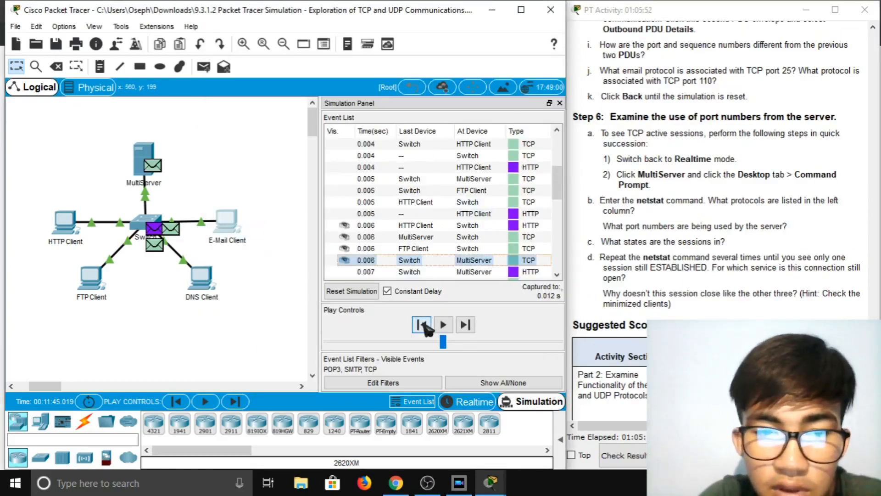
click(421, 324)
click(422, 325)
click(421, 325)
click(423, 322)
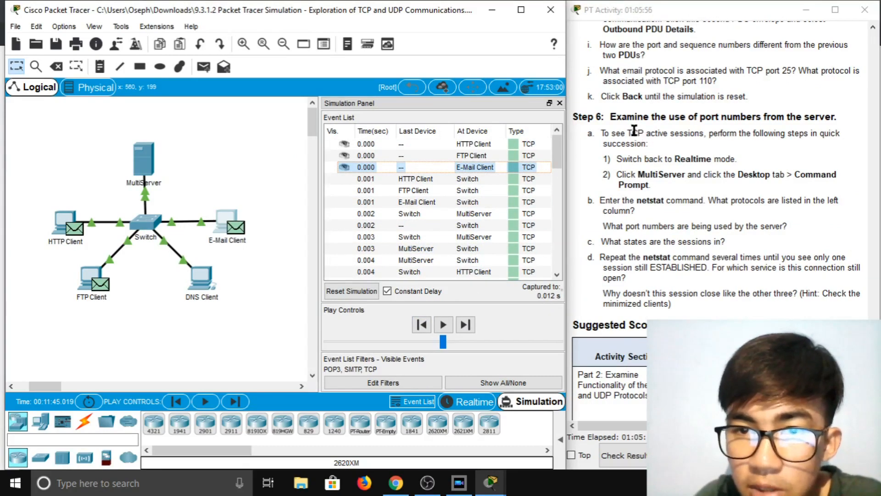
Switch to Realtime mode and open the MultiServer's Command Prompt, placing its window clear of the activity instructions.
scroll(641, 131, down, 1)
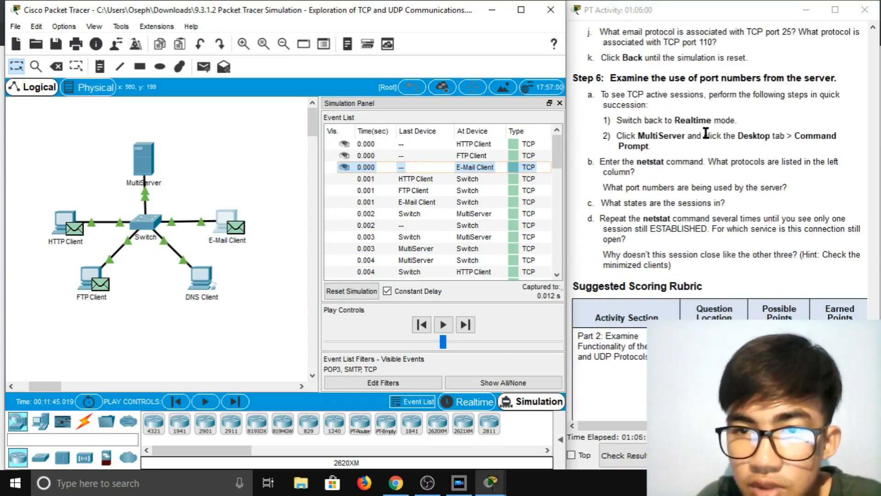
click(469, 403)
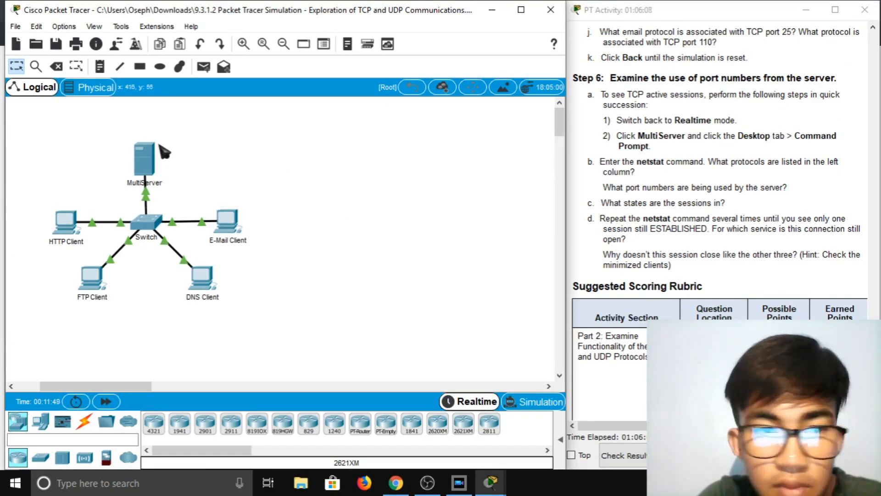
click(144, 173)
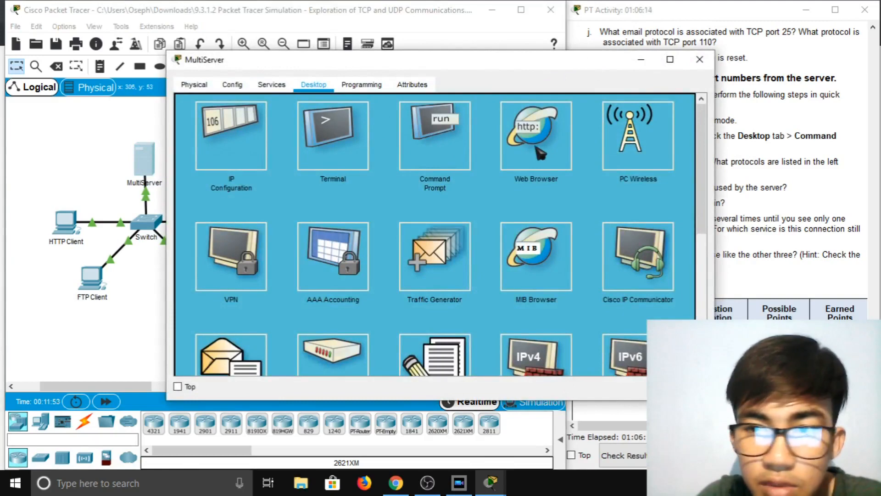
click(448, 153)
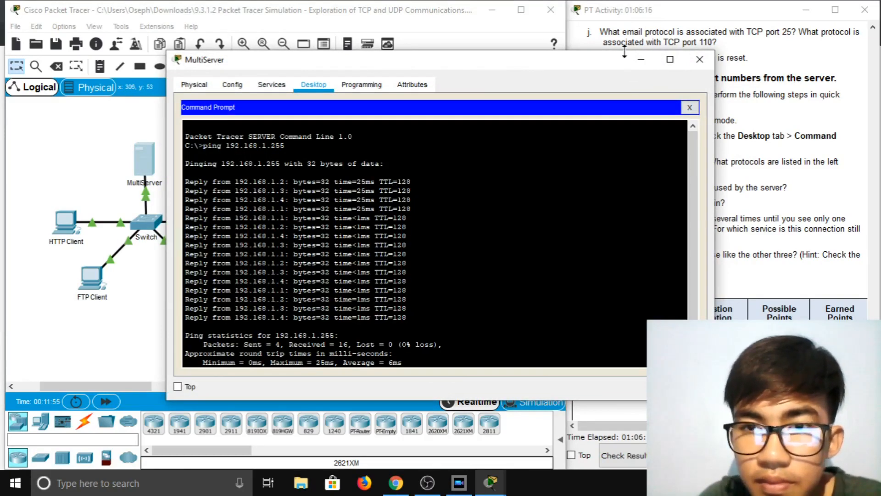
drag(619, 59, 491, 27)
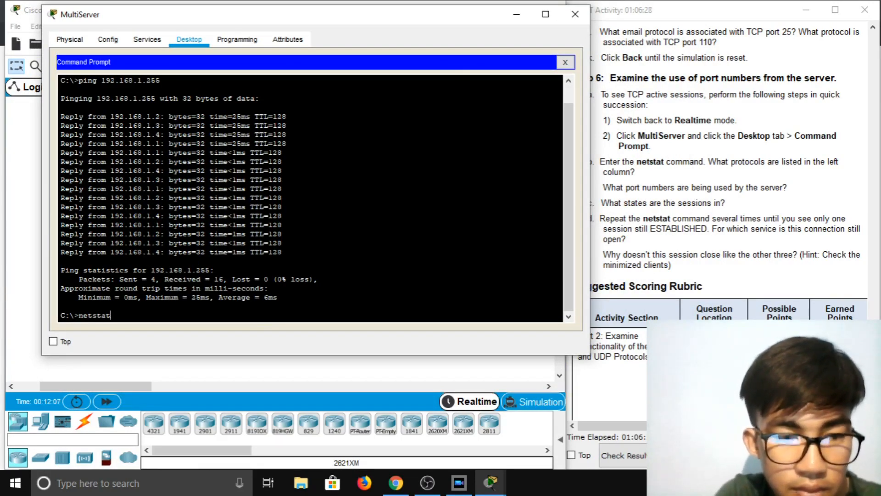
Run netstat on the MultiServer and examine the protocol, local port number and session state against the Step 6 questions.
key(Return)
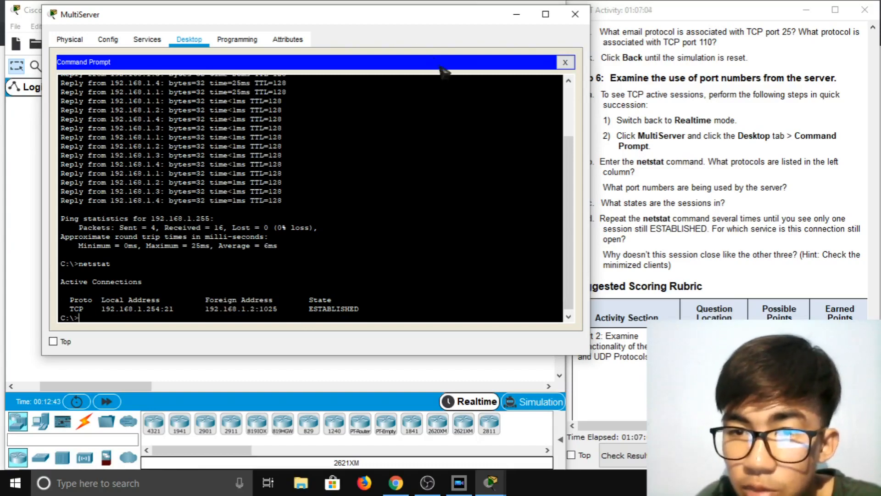
drag(408, 22, 391, 29)
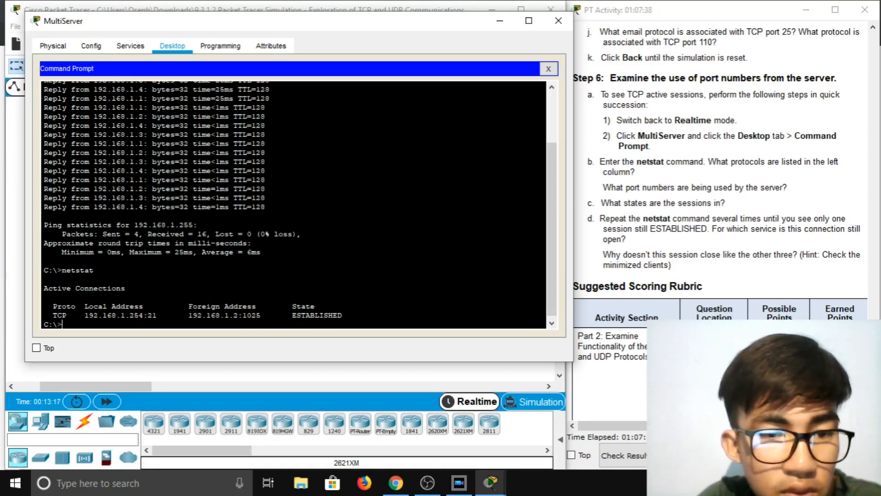
click(63, 323)
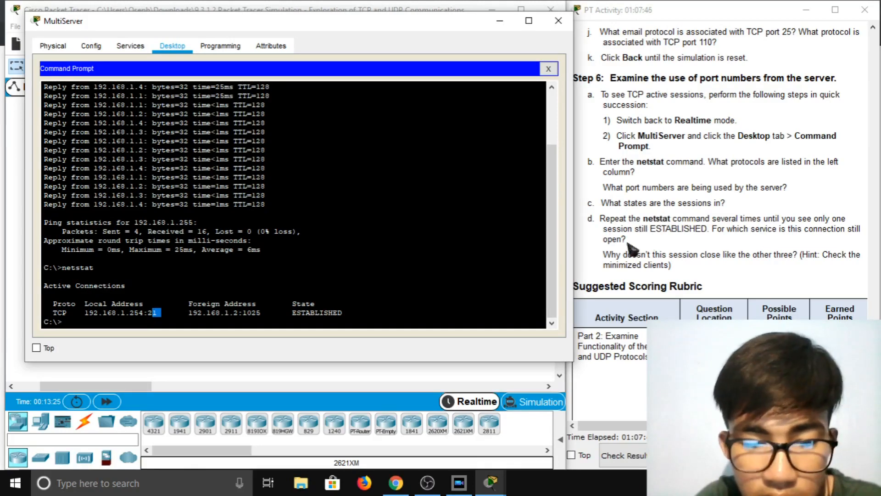
scroll(721, 183, down, 1)
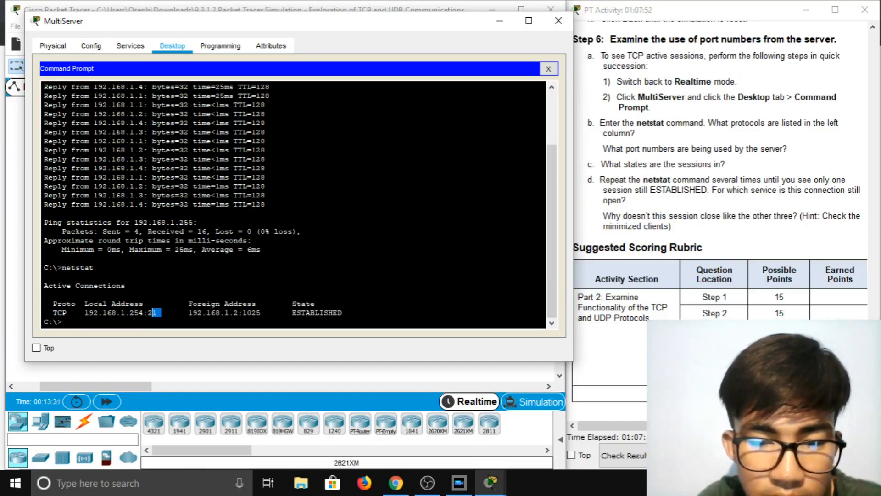
drag(288, 312, 342, 312)
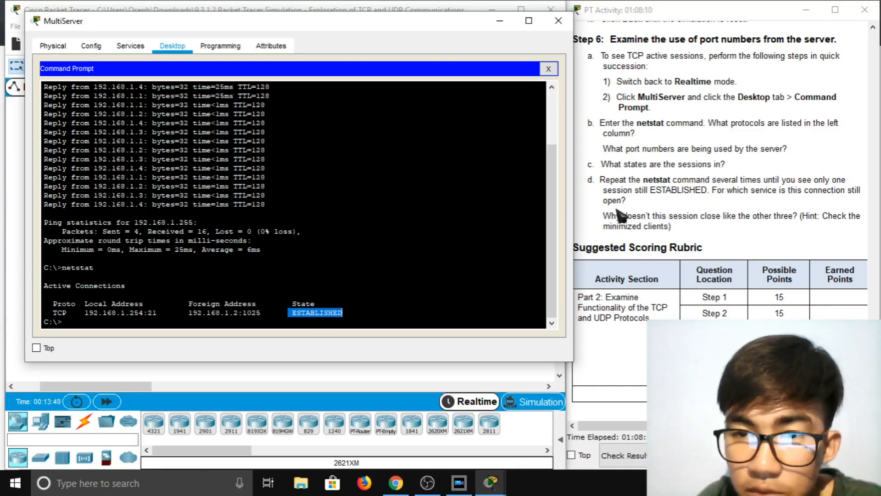
Repeat the netstat command on the MultiServer to check which session is still established.
key(Return)
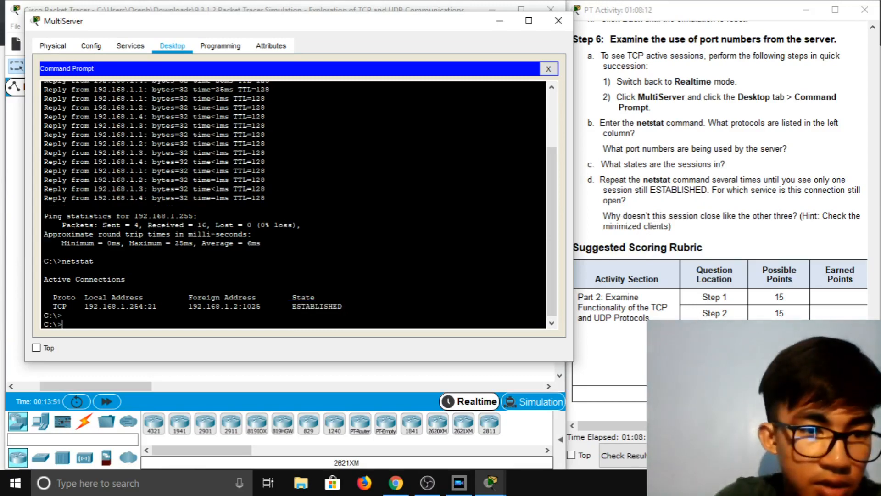
text(netstat)
key(Return)
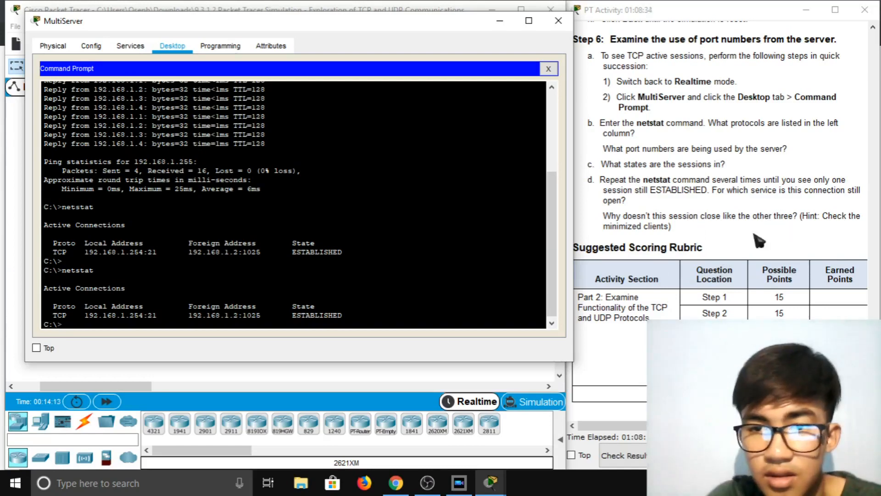
key(Down)
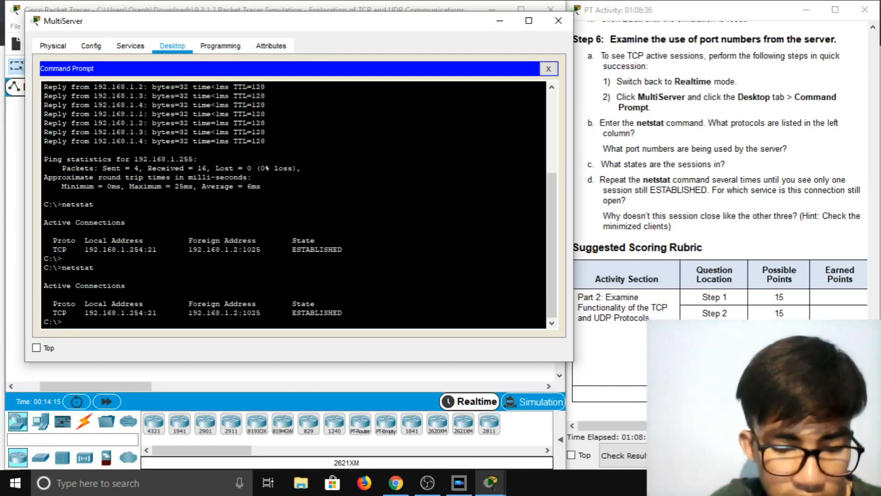
Run netstat three more times in the MultiServer's Command Prompt to recheck which sessions remain established.
text(n)
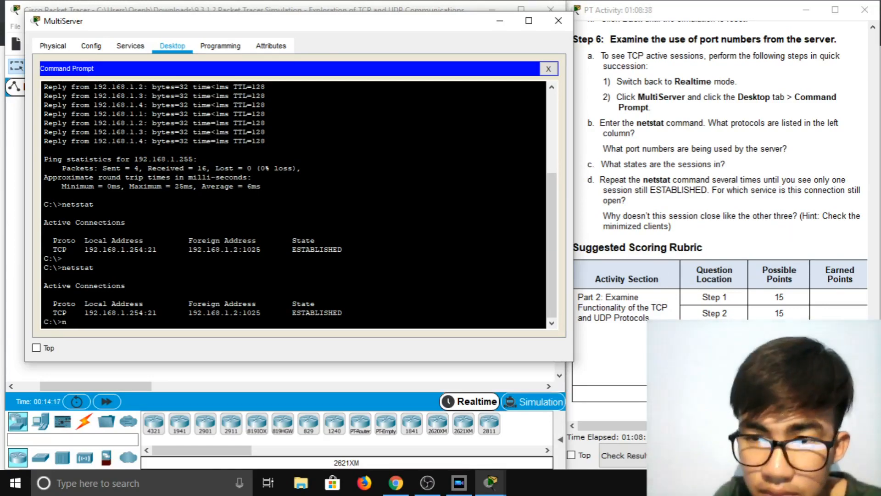
text(etsta)
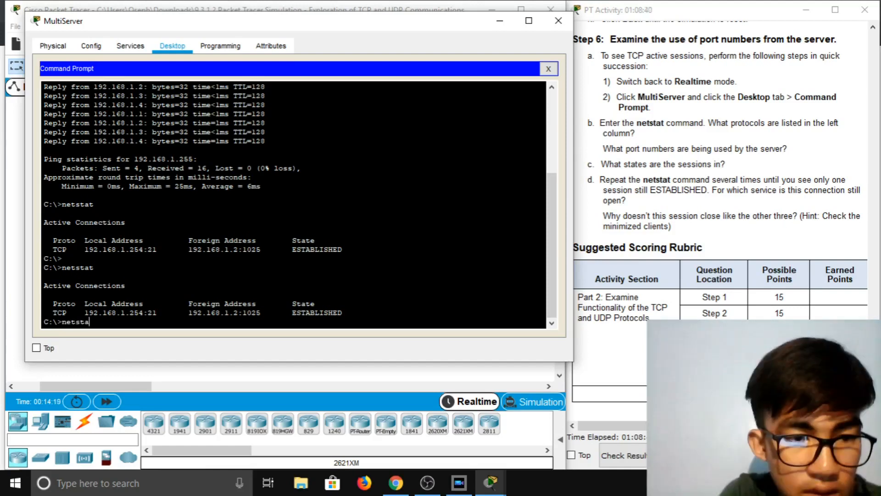
text(t)
key(Return)
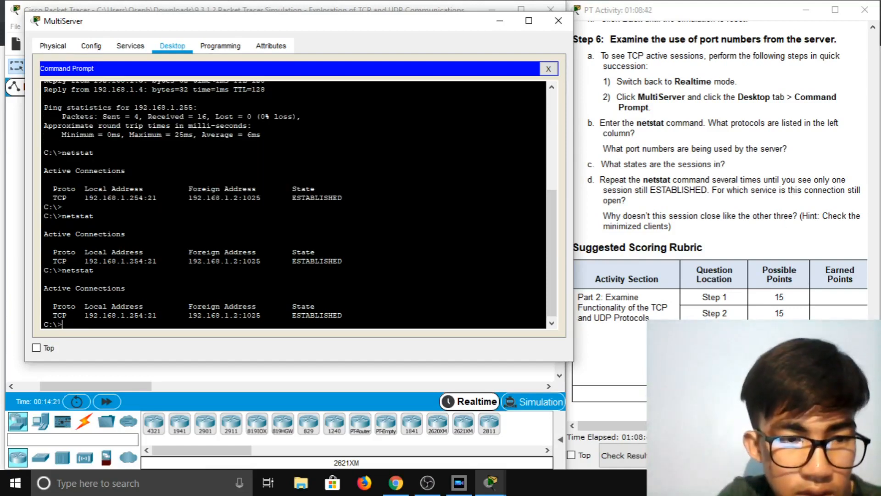
text(netst)
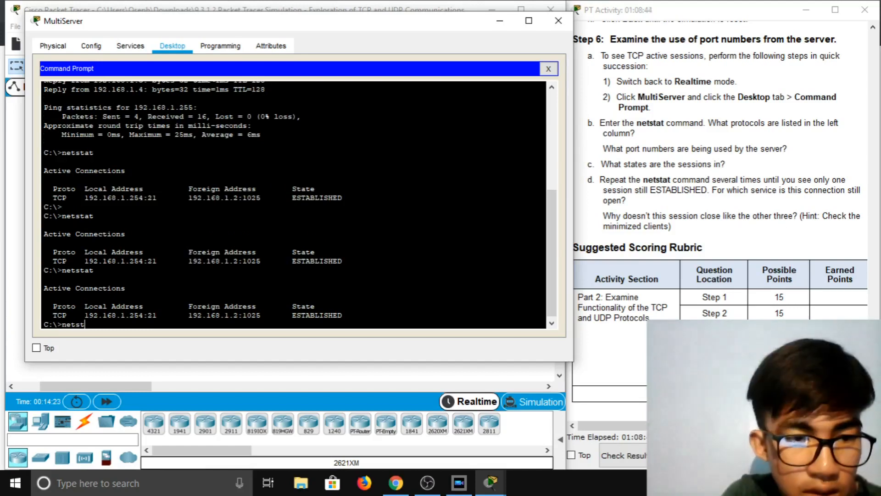
text(at)
key(Return)
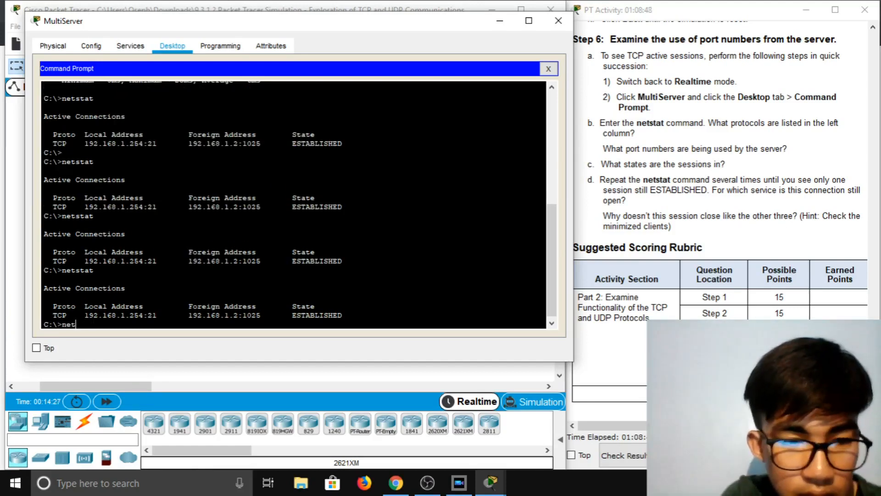
key(BackSpace)
key(BackSpace)
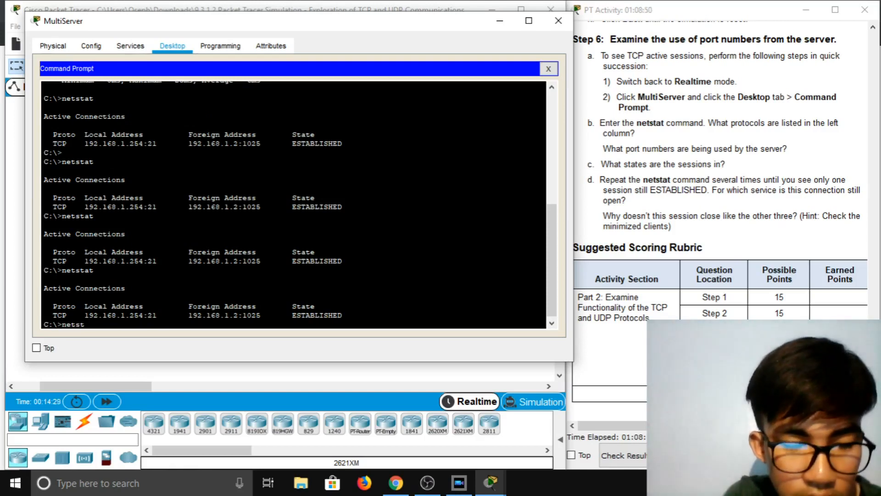
text(tat)
key(Return)
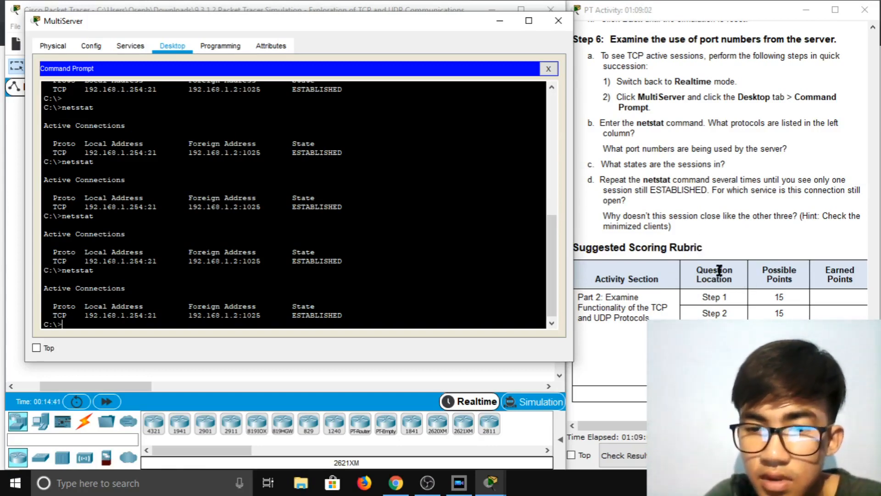
Close the MultiServer window and return to the beginning of the activity instructions.
scroll(720, 270, up, 5)
click(558, 21)
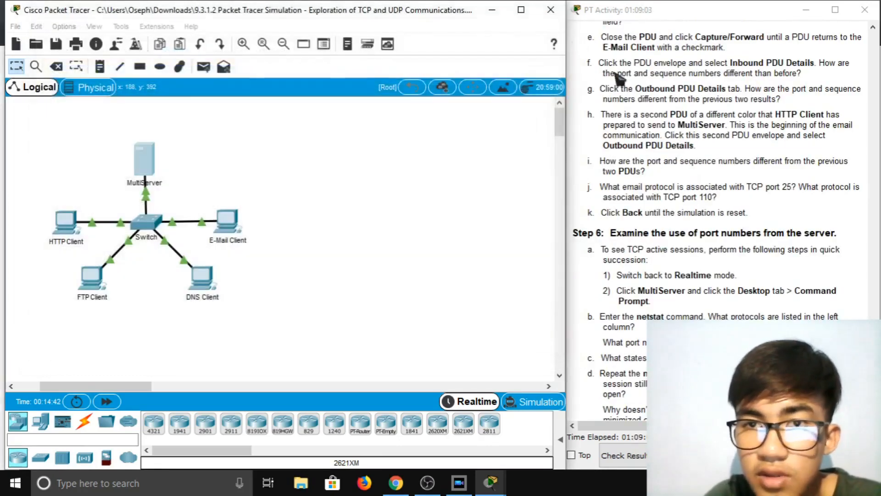
scroll(711, 282, up, 20)
scroll(719, 290, up, 20)
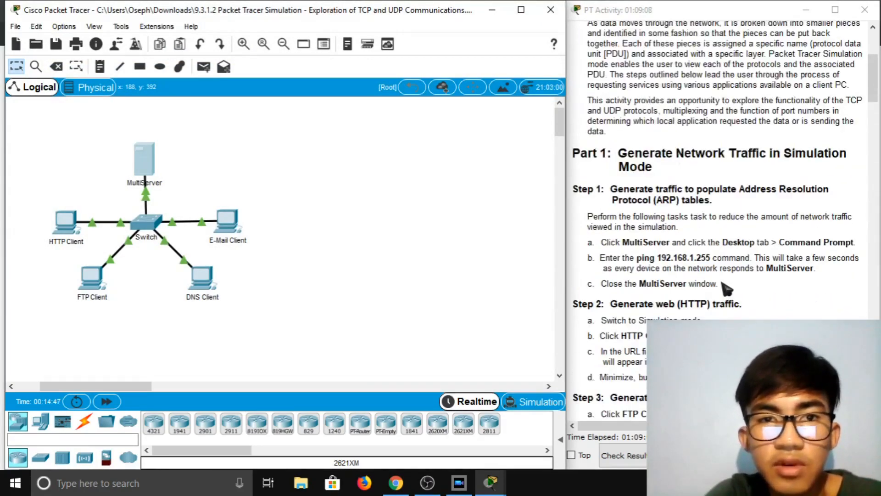
scroll(724, 285, up, 4)
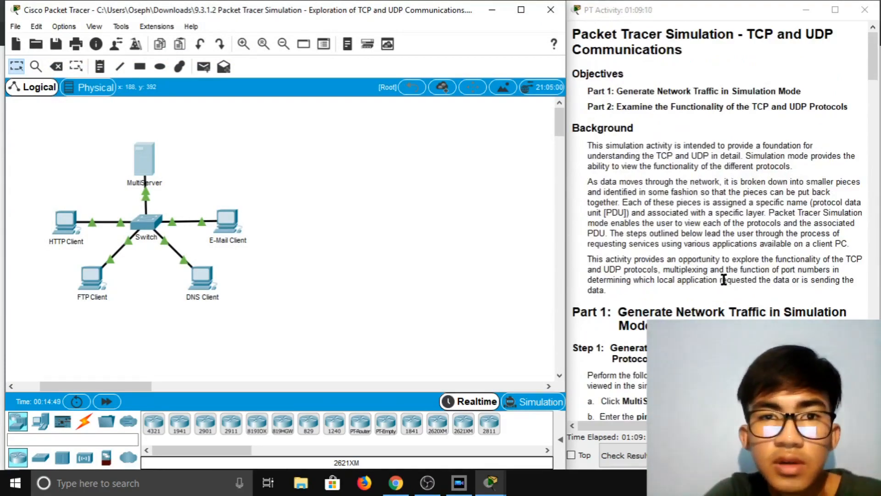